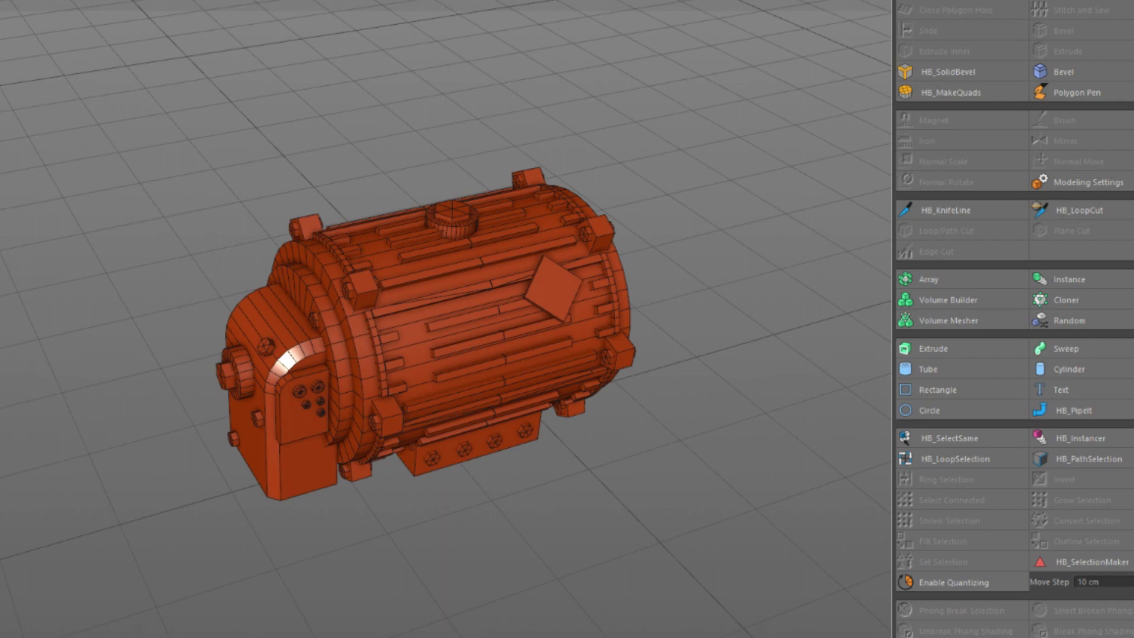
Switch to the Oilpump.c4d document and display its model with wireframe lines over the shading
left_click(426, 0)
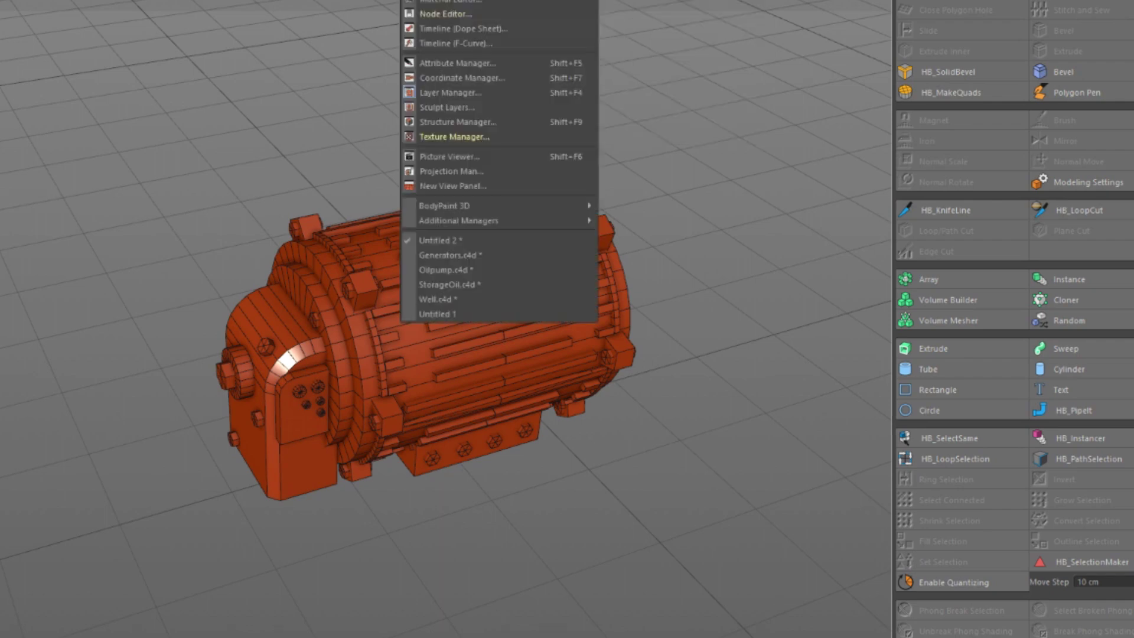
left_click(478, 268)
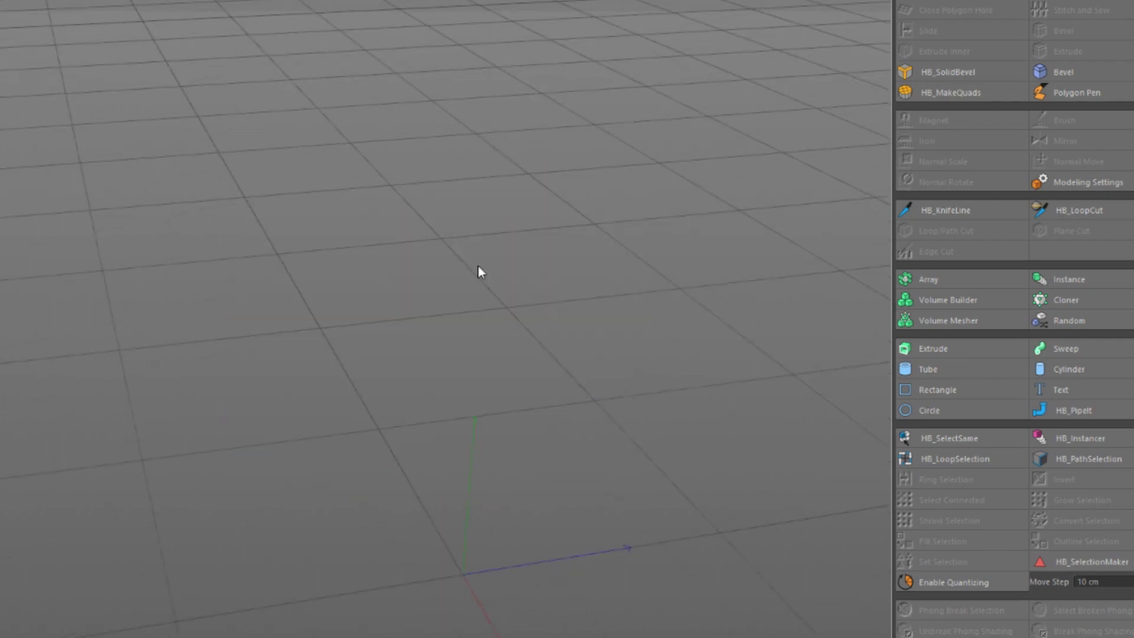
mouse_move(526, 415)
left_mouse_down("alt")
mouse_move(537, 407)
mouse_move(536, 421)
left_mouse_up("alt")
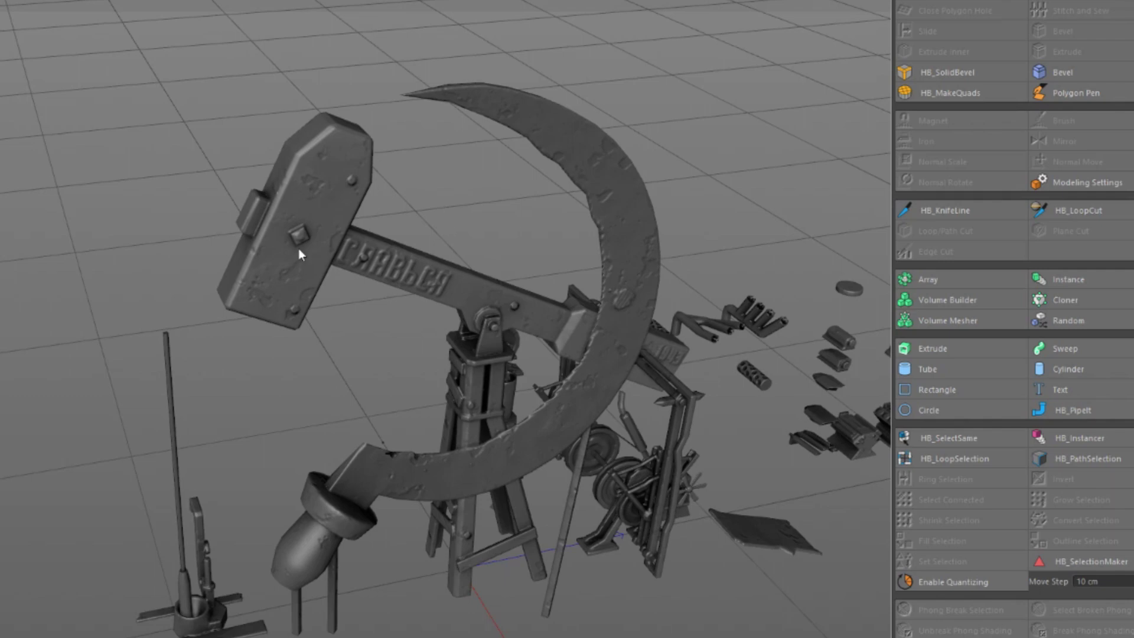
mouse_move(388, 367)
left_mouse_down("alt")
mouse_move(290, 320)
mouse_move(391, 363)
left_mouse_up("alt")
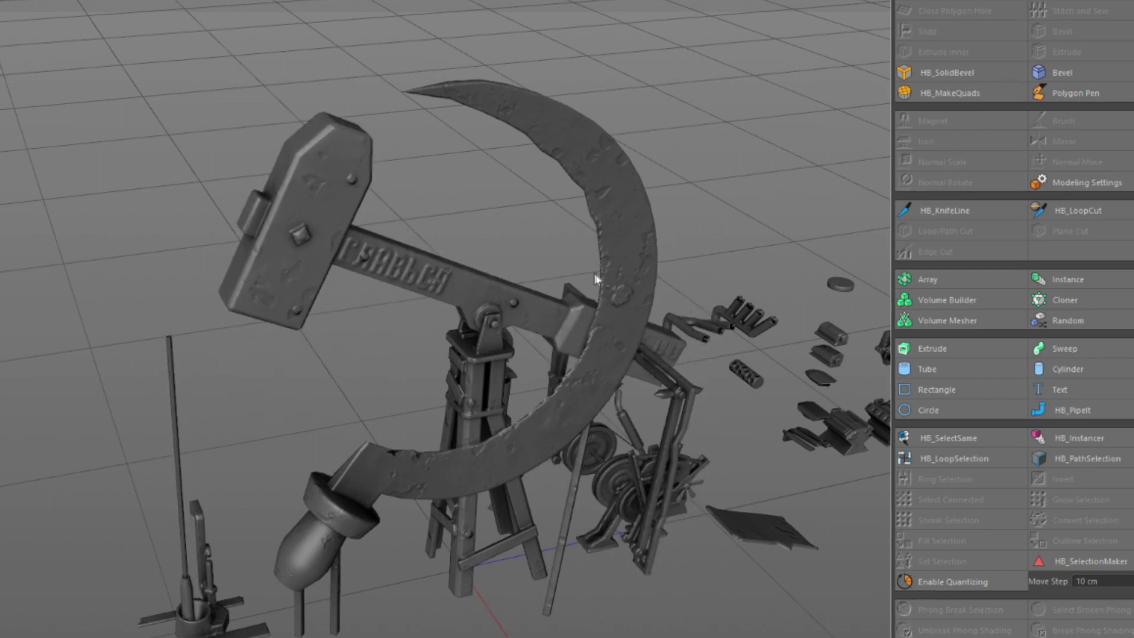
key("n")
key("b")
Examine the hammer-and-sickle oil pump model and its polygon edges from several angles
mouse_move(311, 337)
left_mouse_down("alt")
mouse_move(249, 381)
mouse_move(180, 366)
mouse_move(191, 385)
left_mouse_up("alt")
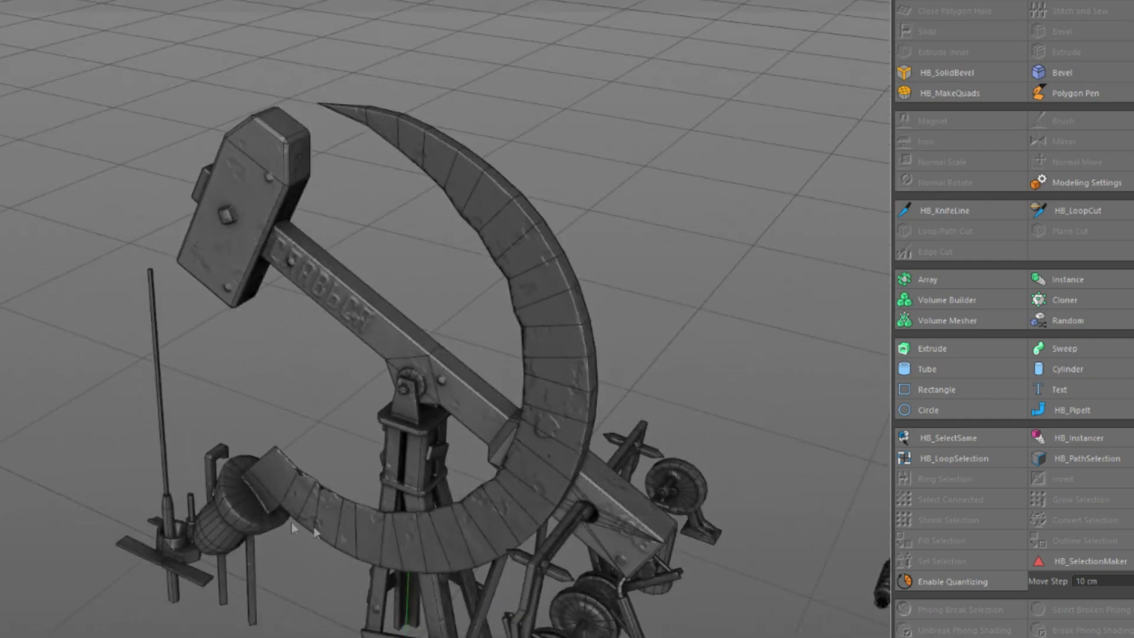
left_click_drag(543, 500, 685, 492, "alt")
middle_click_drag(448, 480, 453, 313, "alt")
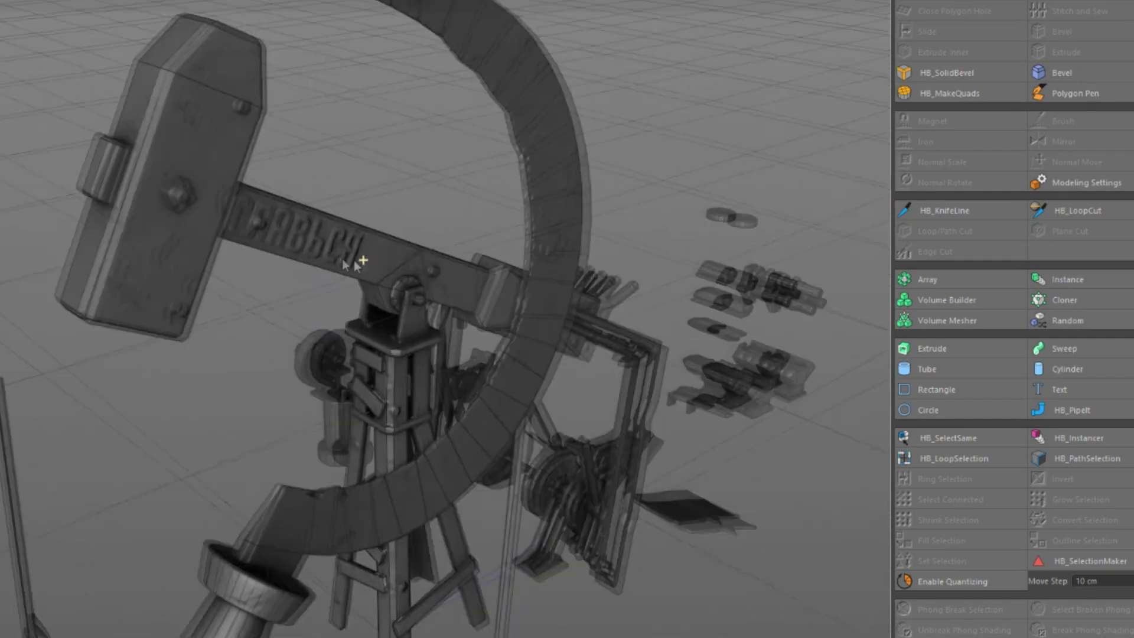
left_click_drag(363, 264, 207, 248, "alt")
left_click_drag(356, 516, 337, 540, "alt")
left_click(384, 0)
left_click(243, 445)
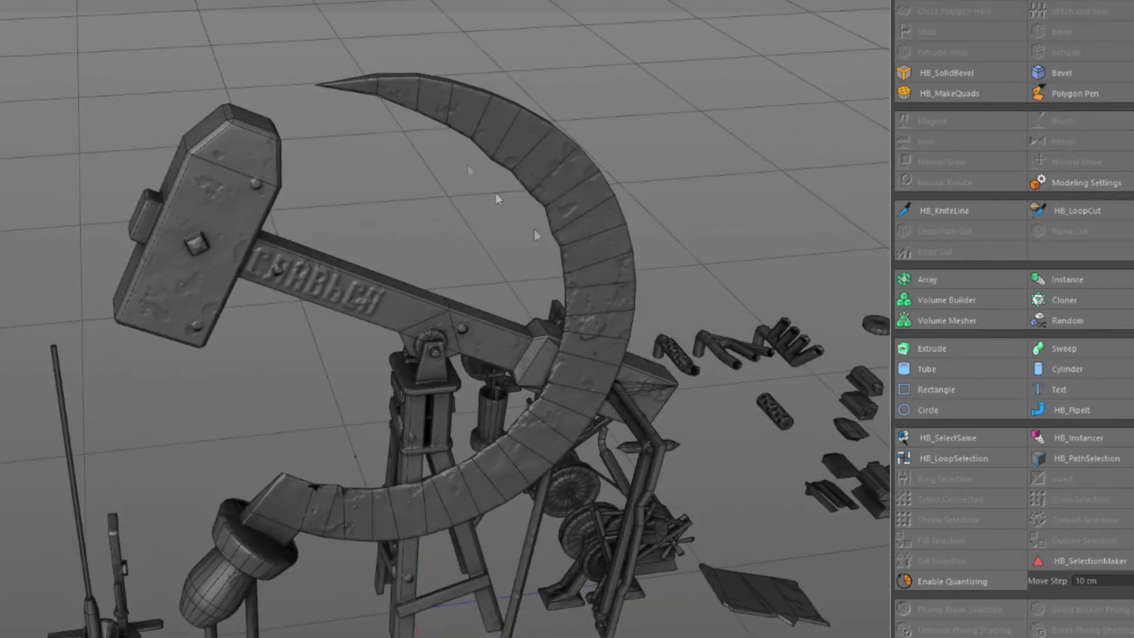
Switch to the Generators.c4d document and inspect the Volume Mesher that holds the generator
left_click(384, 0)
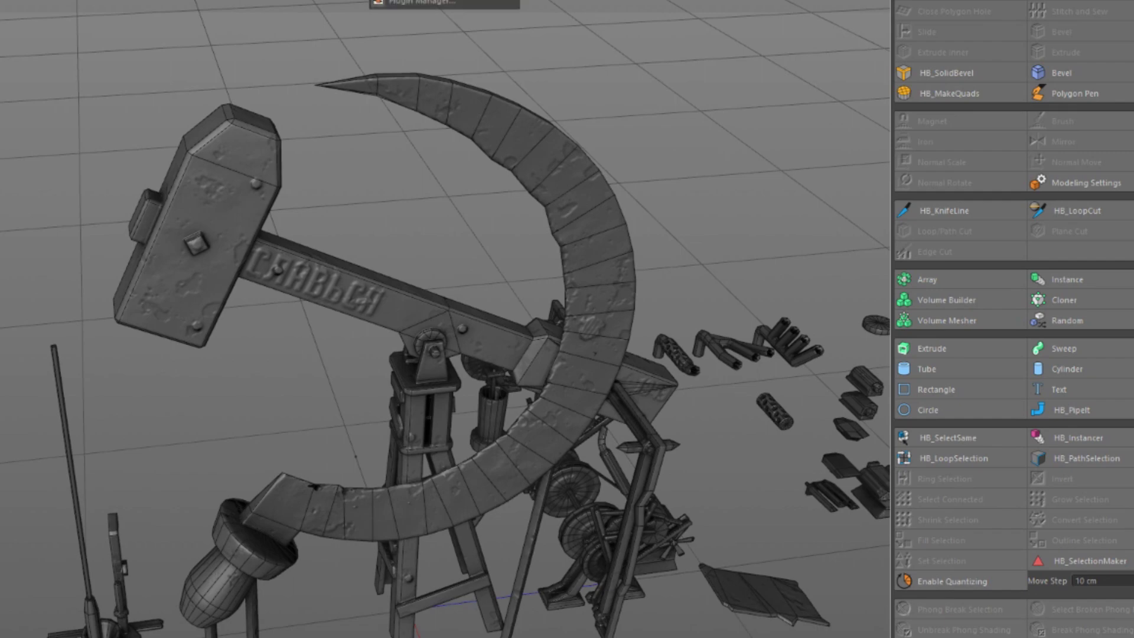
mouse_move(417, 1)
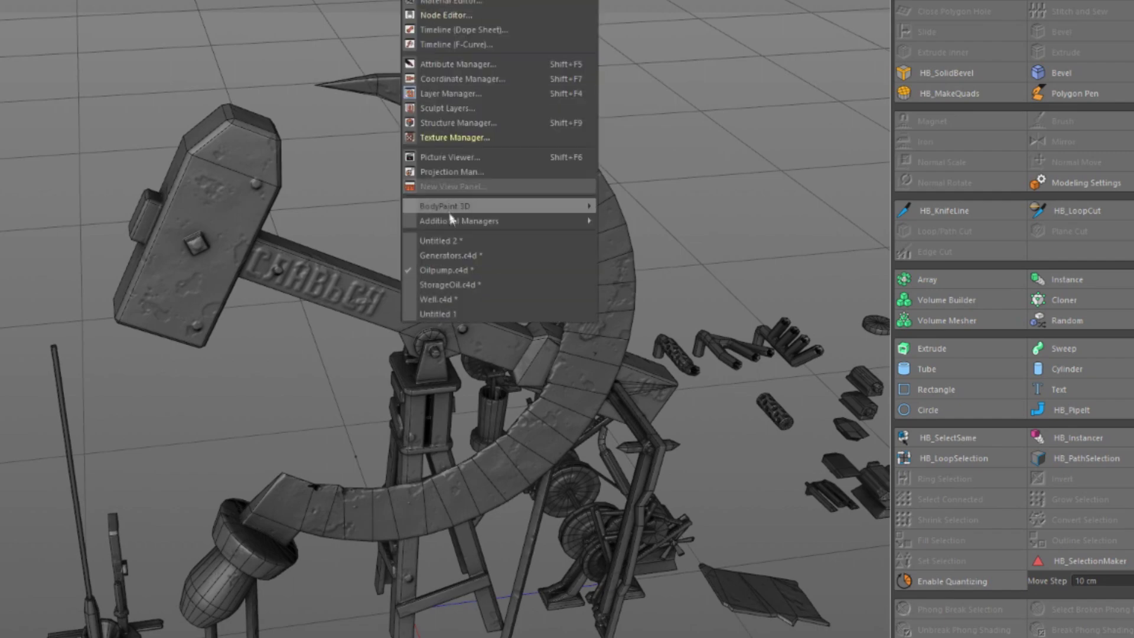
left_click(475, 258)
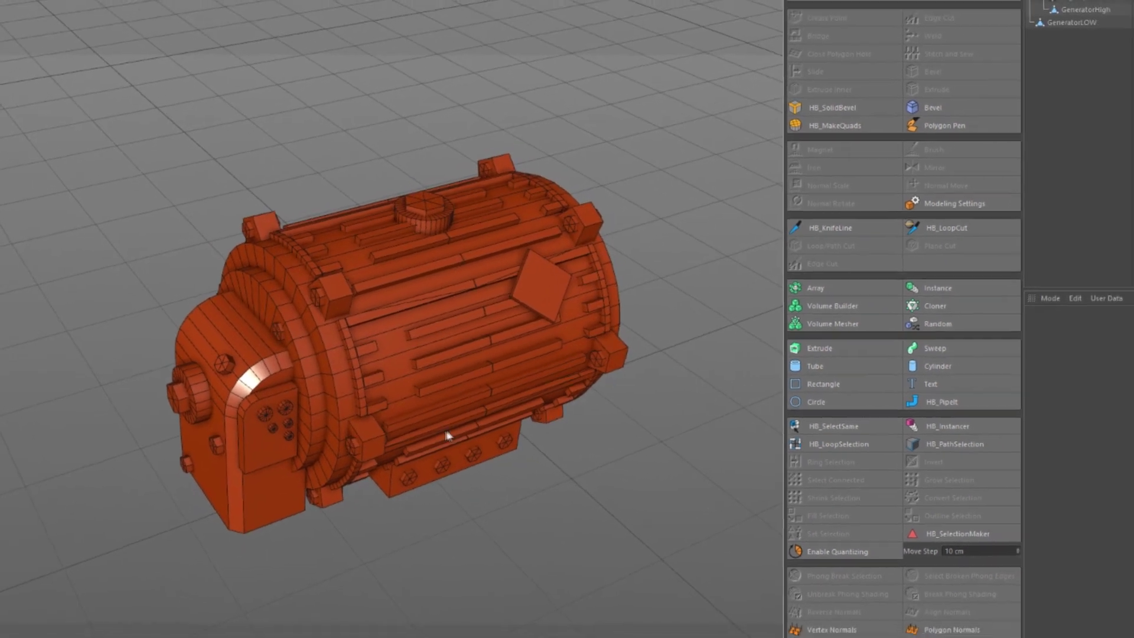
left_click(944, 19)
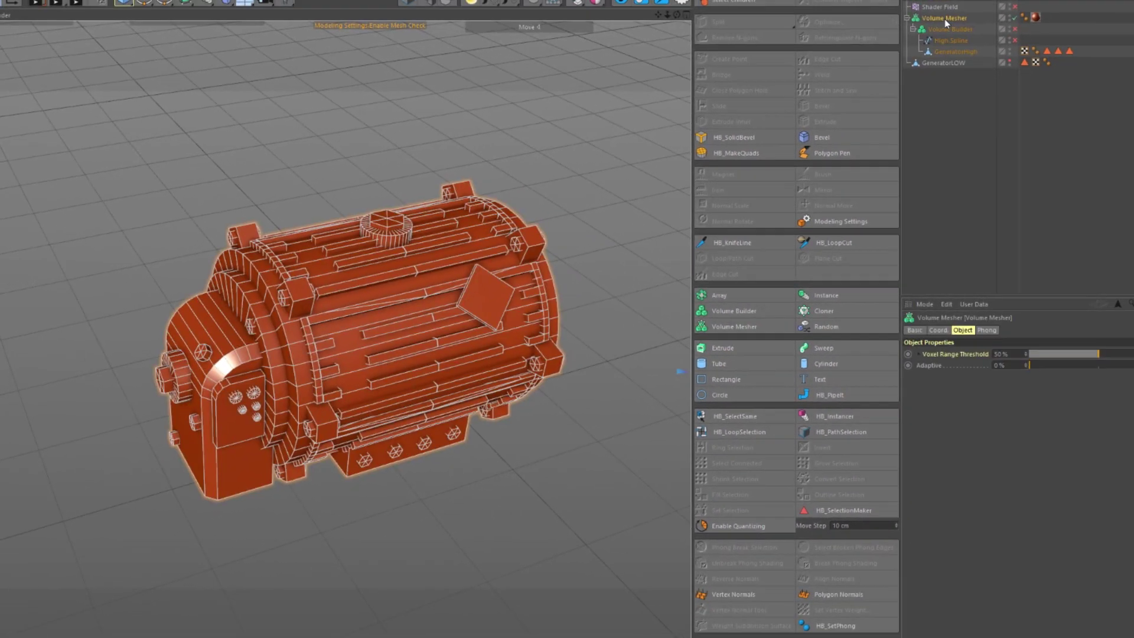
mouse_move(318, 377)
left_mouse_down("alt")
mouse_move(338, 374)
mouse_move(339, 332)
mouse_move(335, 372)
left_mouse_up("alt")
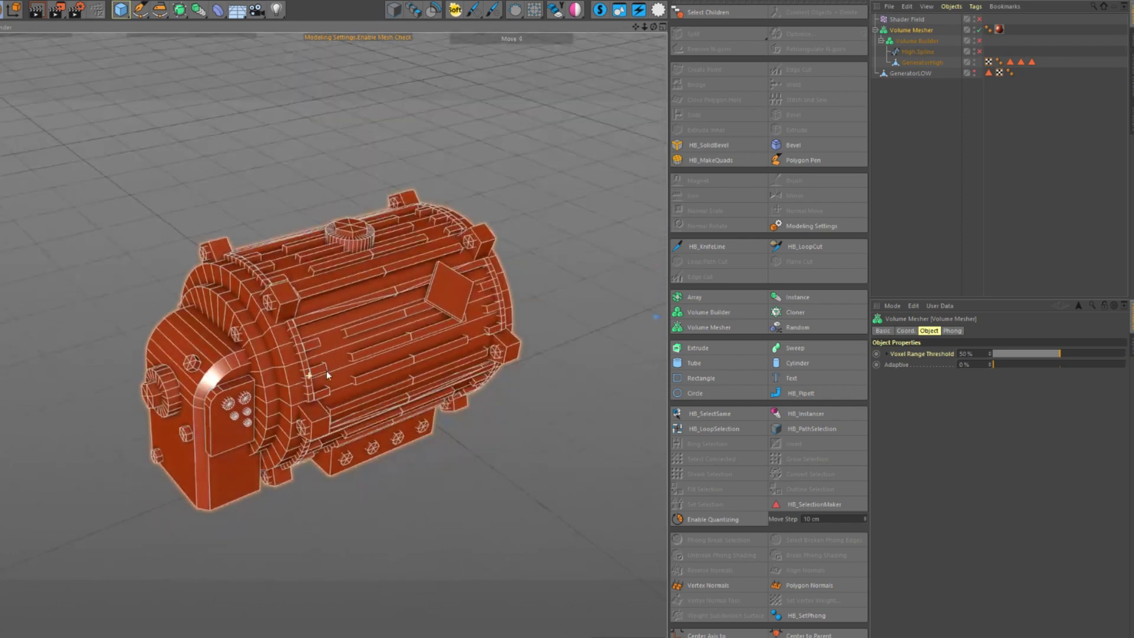
middle_click_drag(328, 375, 397, 347, "alt")
left_click_drag(287, 396, 303, 399, "alt")
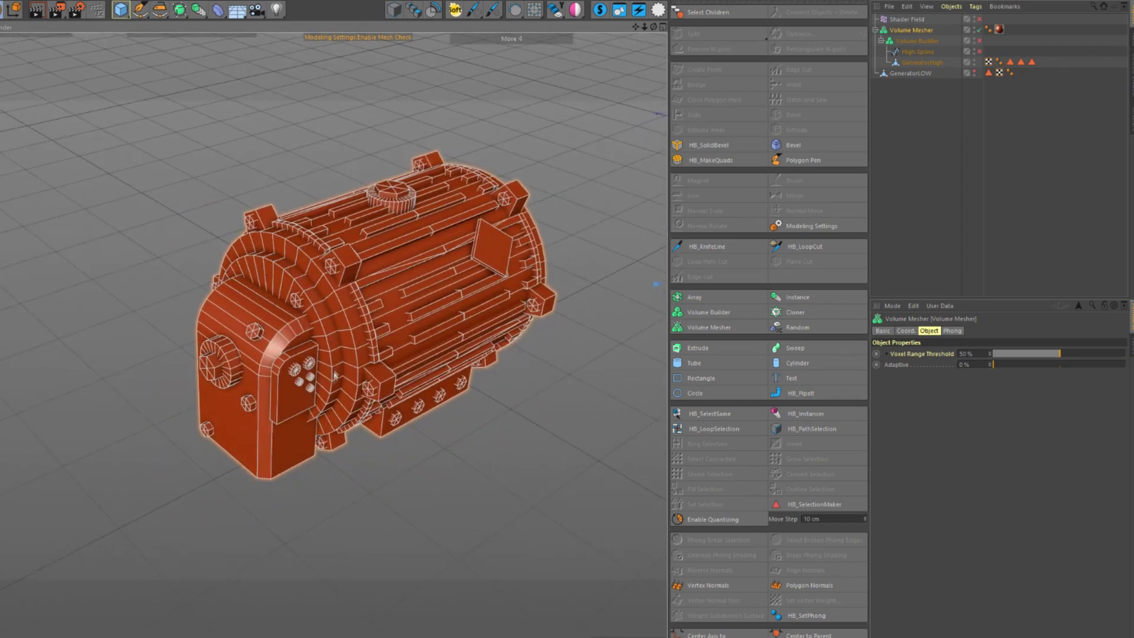
left_click_drag(317, 284, 298, 285, "alt")
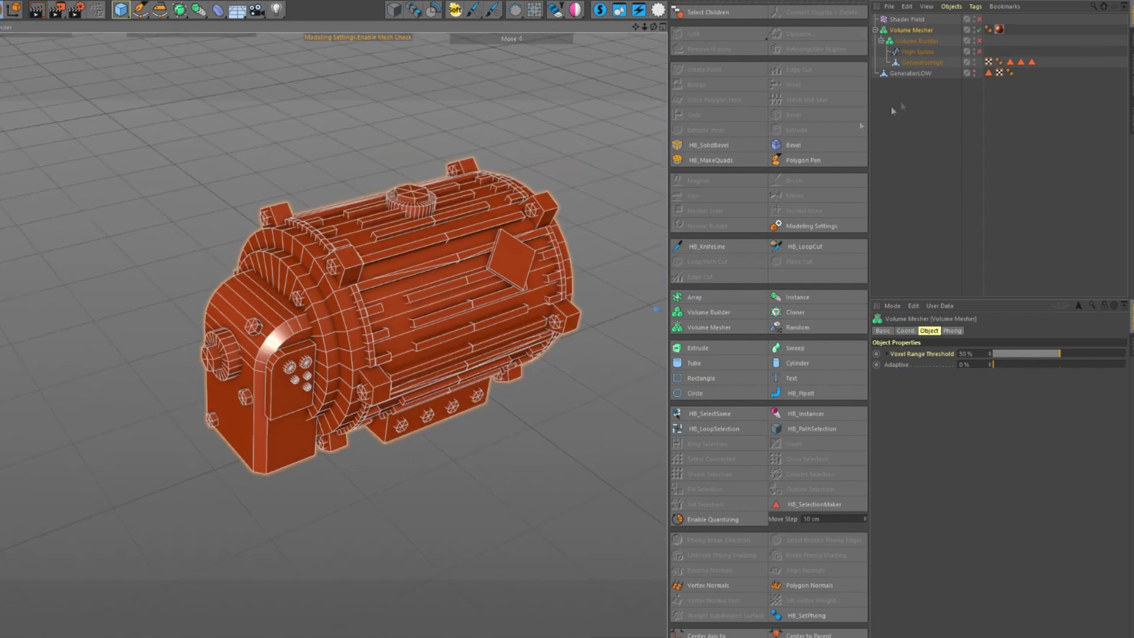
left_click(912, 114)
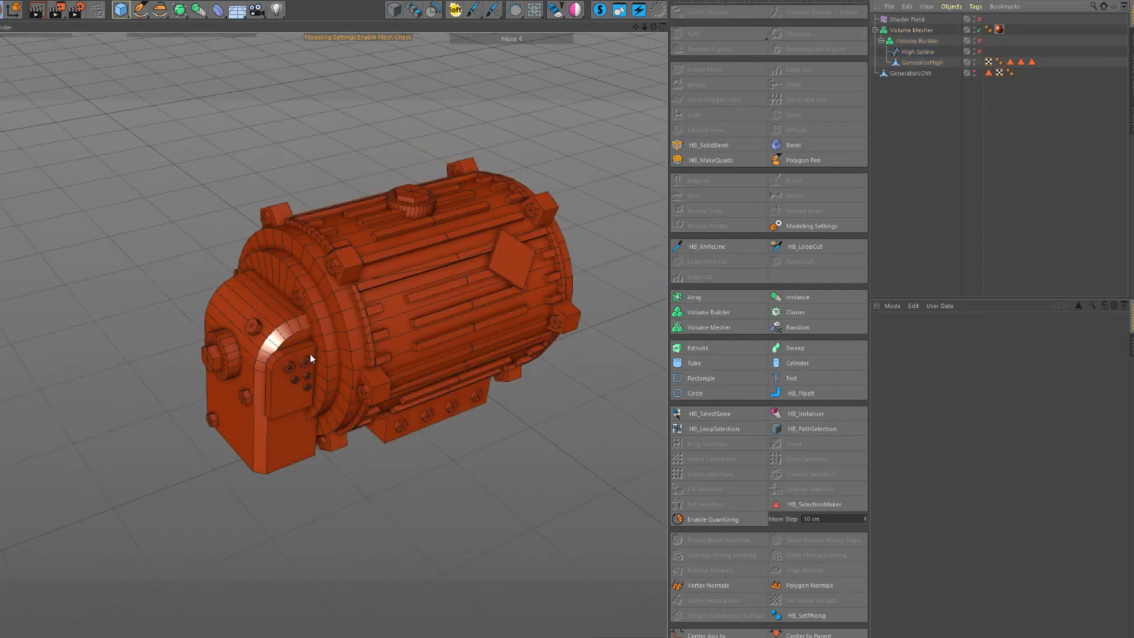
Examine the generator's end cover and round flanges from different angles
left_click_drag(310, 353, 308, 367, "alt")
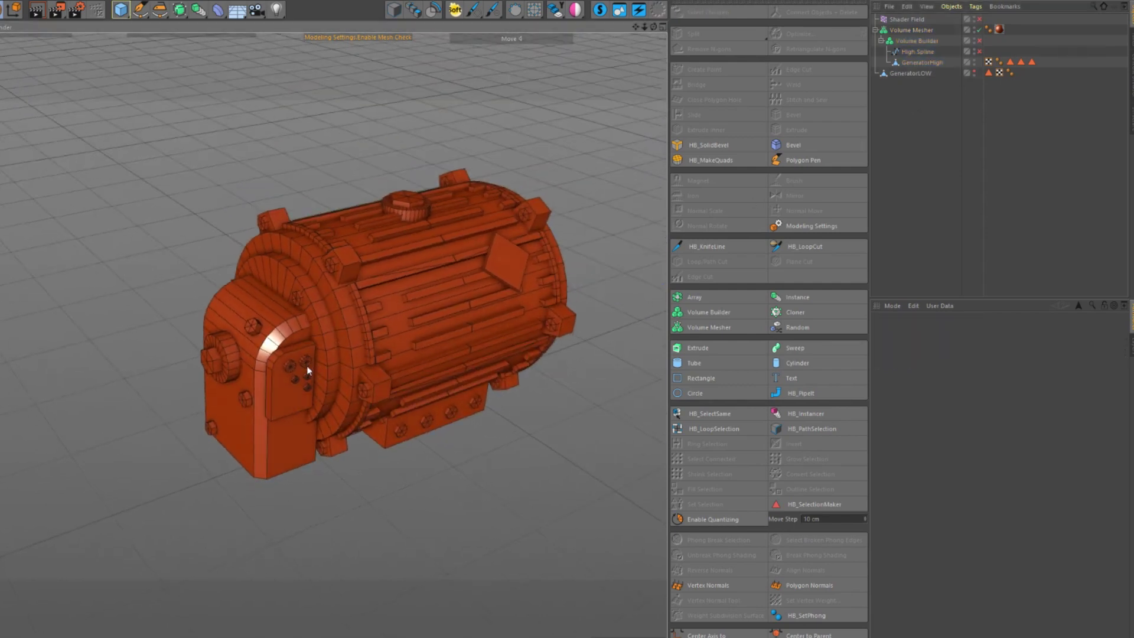
right_click_drag(307, 366, 326, 367, "alt")
left_click_drag(326, 366, 324, 353, "alt")
left_click_drag(302, 258, 300, 234, "alt")
left_click_drag(346, 450, 231, 418, "alt")
left_click_drag(224, 357, 267, 406, "alt")
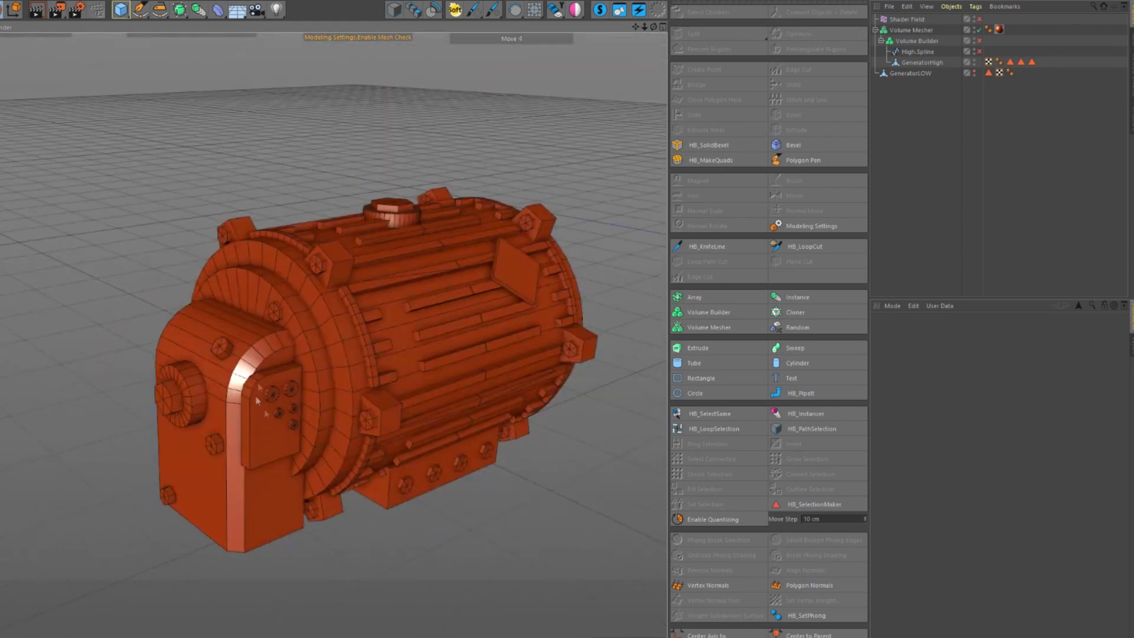
left_click_drag(259, 400, 320, 396, "alt")
Select the GeneratorHigh mesh and search the available commands for "edge"
left_click(357, 363)
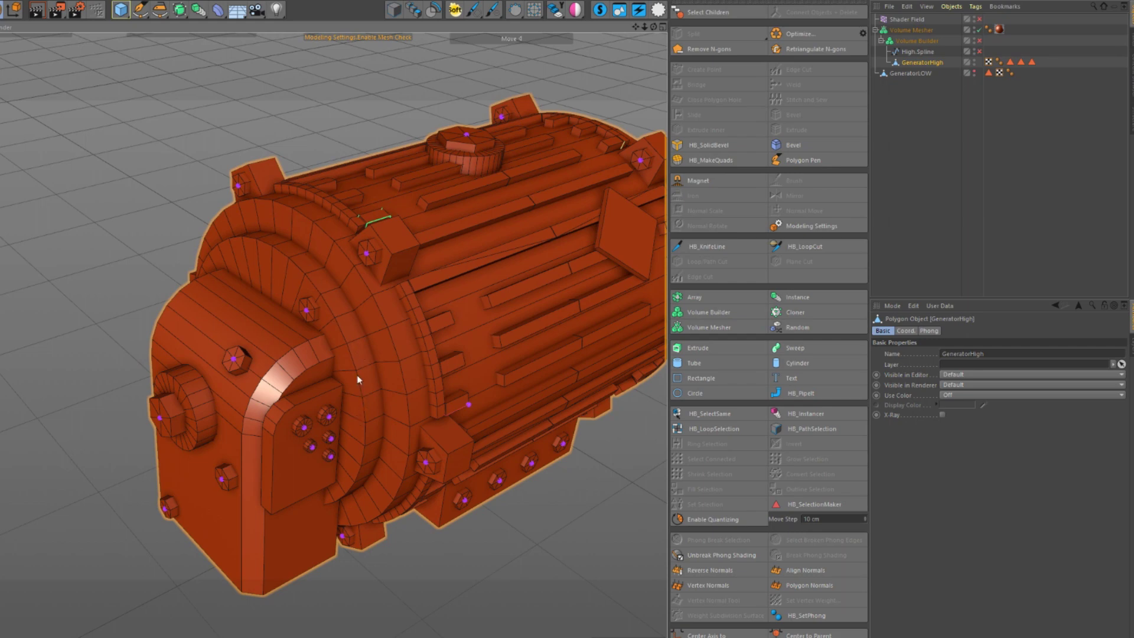
key("shift+c")
type("edge")
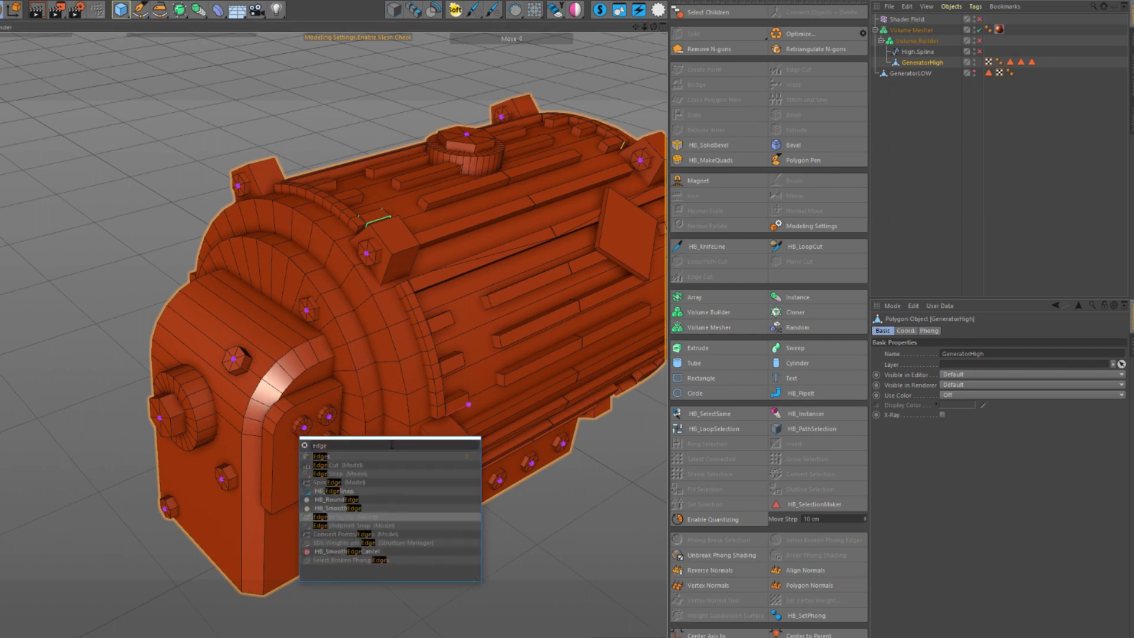
left_click(633, 469)
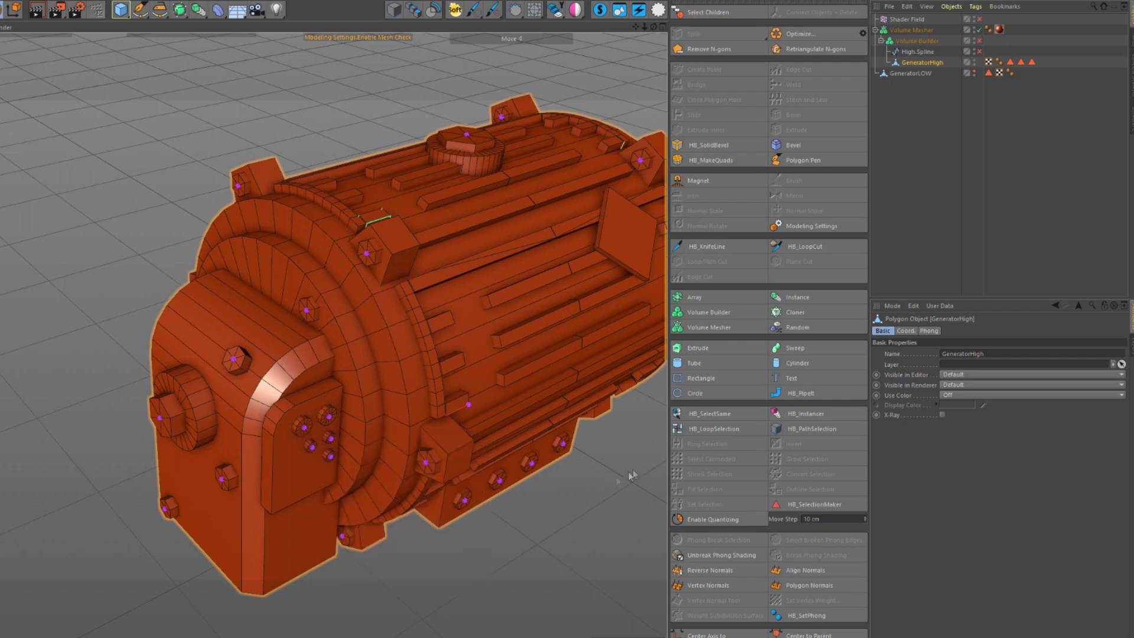
middle_click_drag(347, 365, 353, 370, "alt")
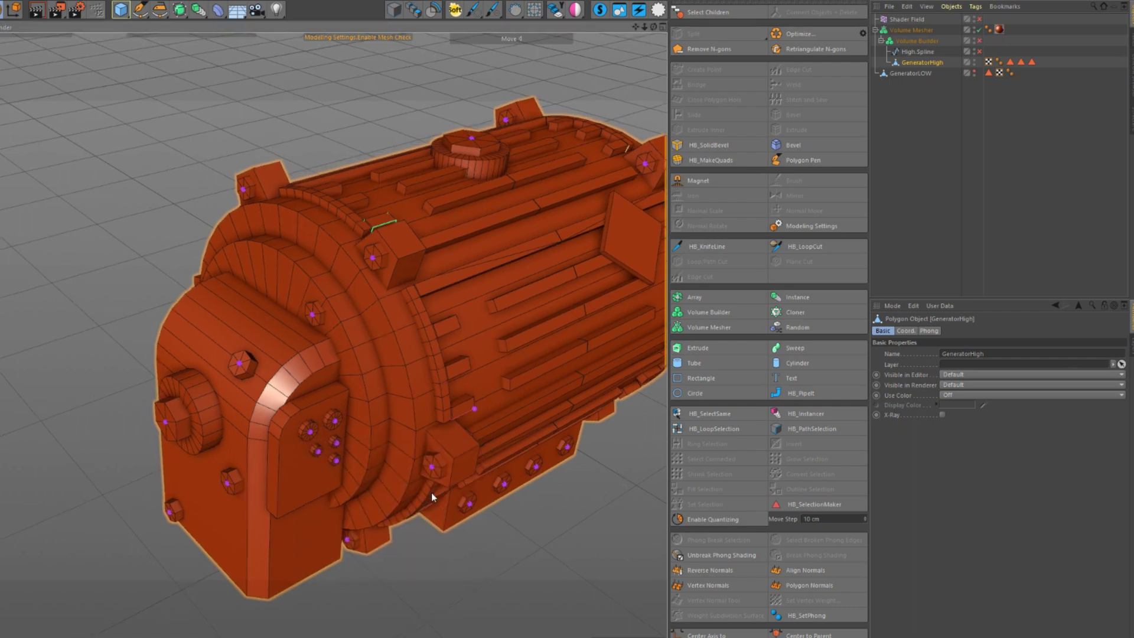
key("shift+c")
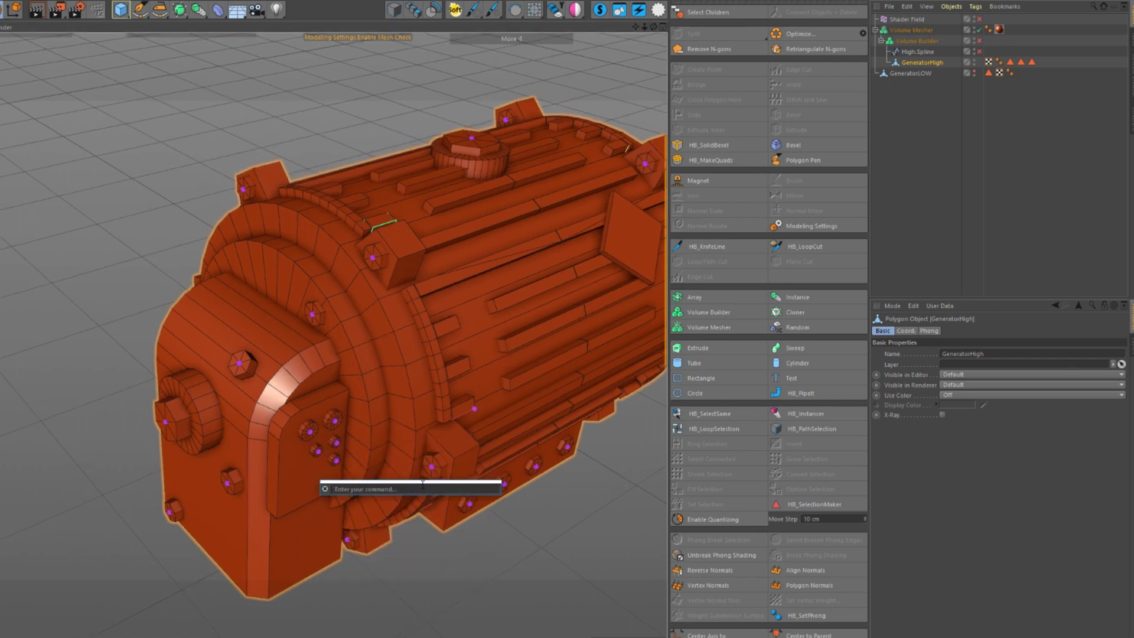
left_click(911, 64)
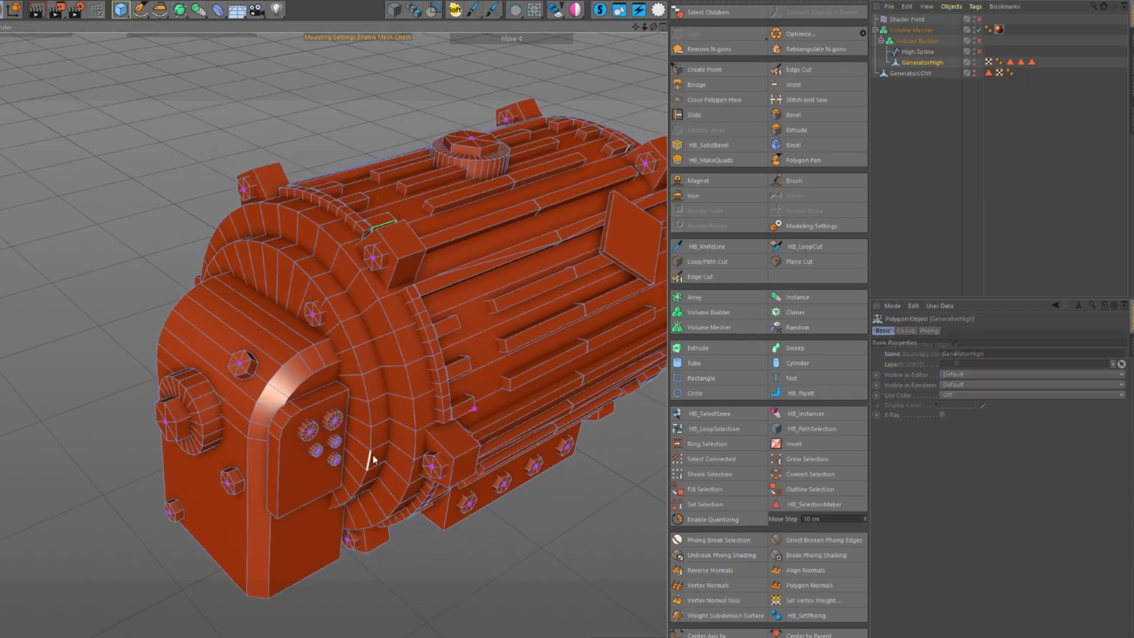
Loop-select the rim edges of the round boss on the generator's end cover
key("u")
key("l")
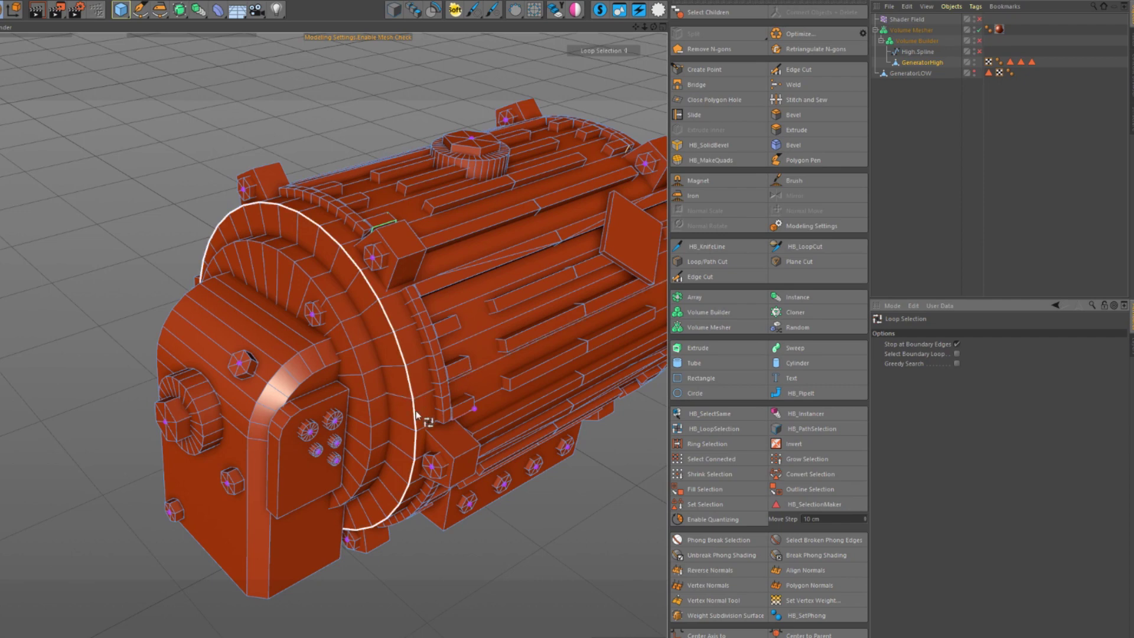
left_click(215, 389)
scroll(205, 487, "up", 3)
key("e")
Inspect the stepped flanges behind the end cover from several sides and briefly toggle the GeneratorLOW object's visibility
mouse_move(205, 377)
left_mouse_down("alt")
mouse_move(443, 342)
mouse_move(223, 376)
left_mouse_up("alt")
middle_click_drag(386, 293, 241, 340, "alt")
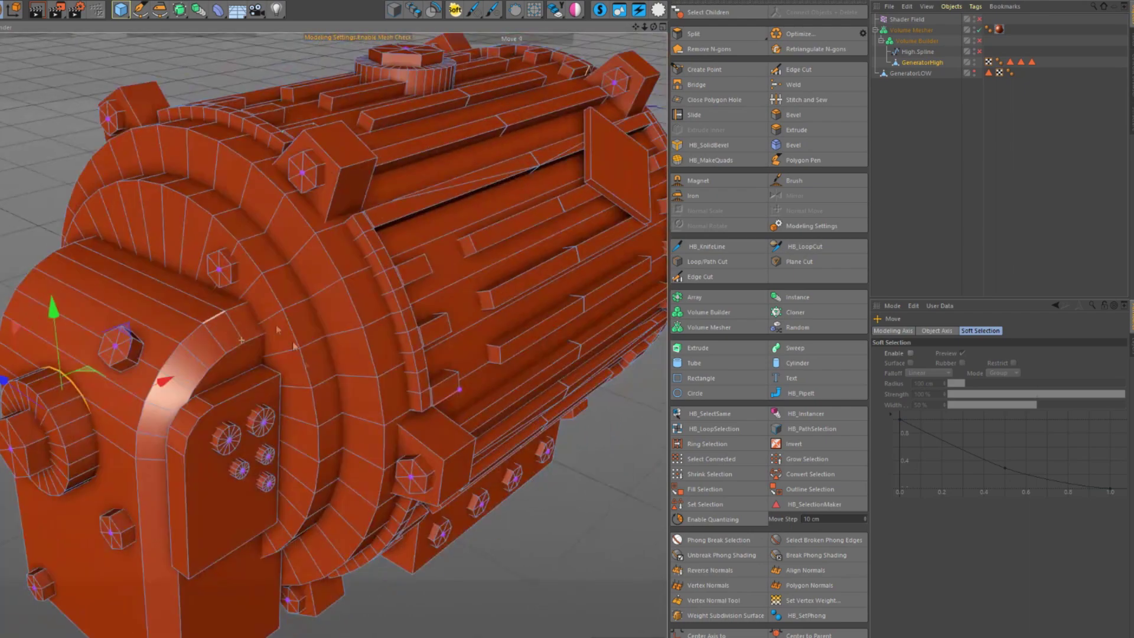
scroll(321, 390, "up", 2)
left_click_drag(337, 365, 312, 323, "alt")
left_click_drag(286, 270, 401, 256, "alt")
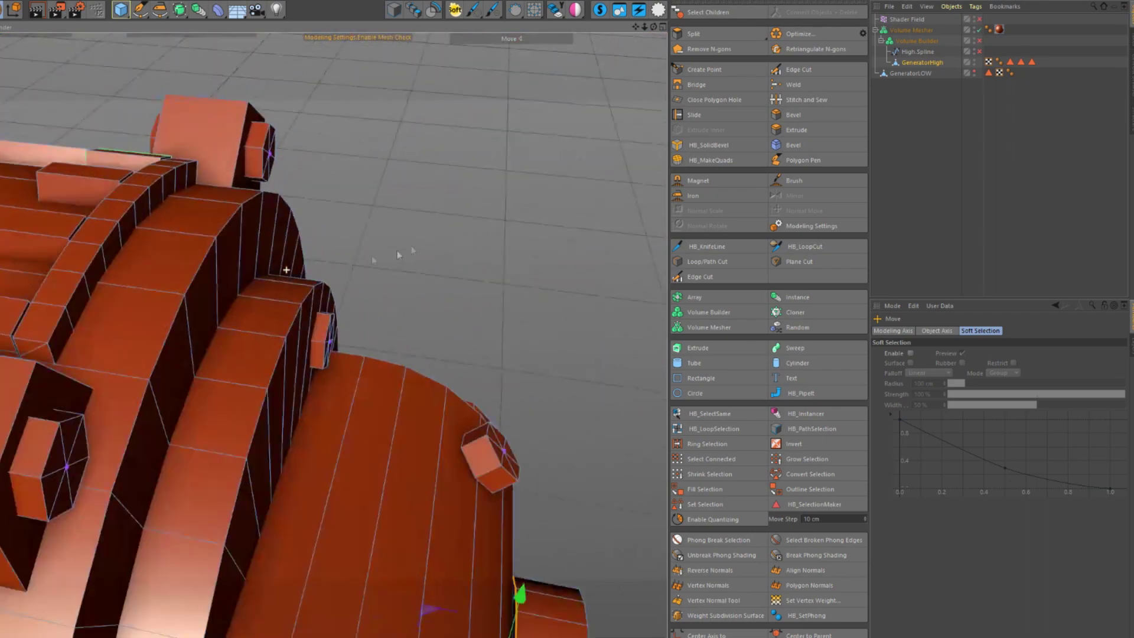
left_click_drag(227, 334, 47, 369, "alt")
left_click_drag(263, 377, 208, 451, "alt")
left_click_drag(241, 340, 313, 367, "alt")
right_click_drag(303, 360, 332, 425, "alt")
left_click_drag(331, 452, 329, 471, "alt")
middle_click_drag(292, 277, 314, 362, "alt")
left_click_drag(346, 423, 308, 340, "alt")
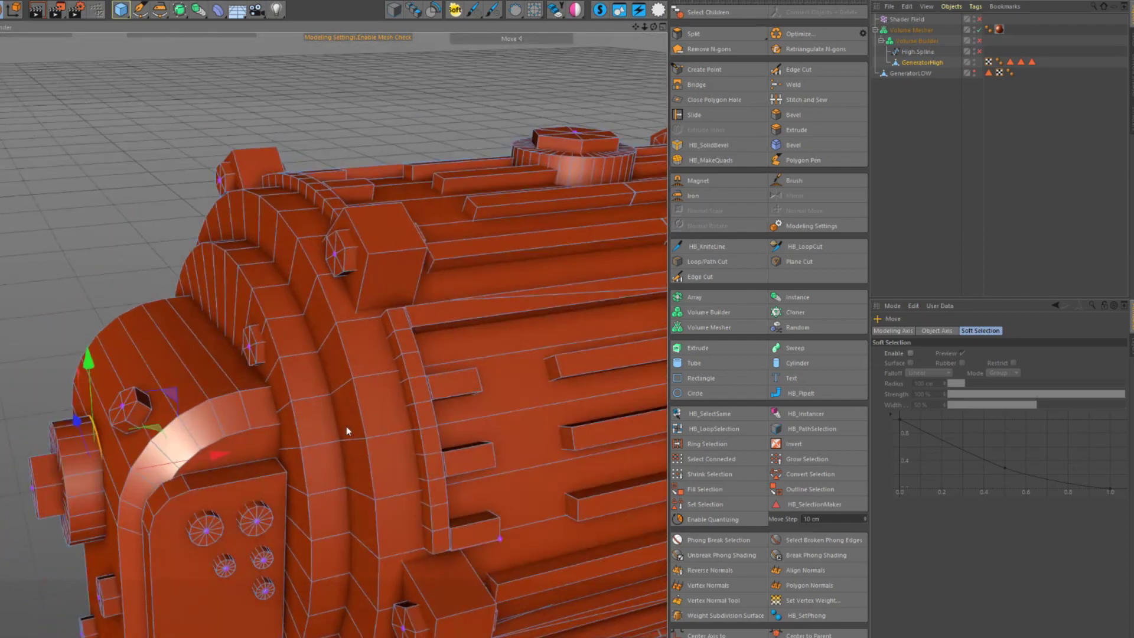
left_click(975, 72)
left_click(974, 72)
Loop-select the ring of polygons on the front face of the larger flange and activate the Move tool
left_click_drag(339, 376, 349, 388, "alt")
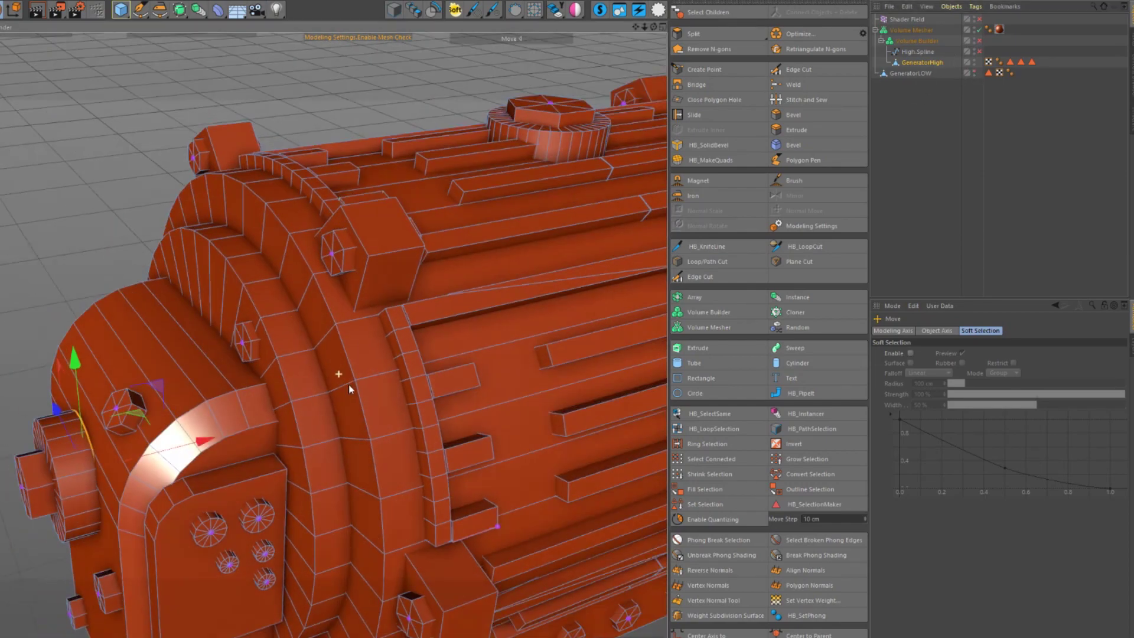
middle_click_drag(338, 442, 357, 386, "alt")
key("u")
key("l")
key("Return")
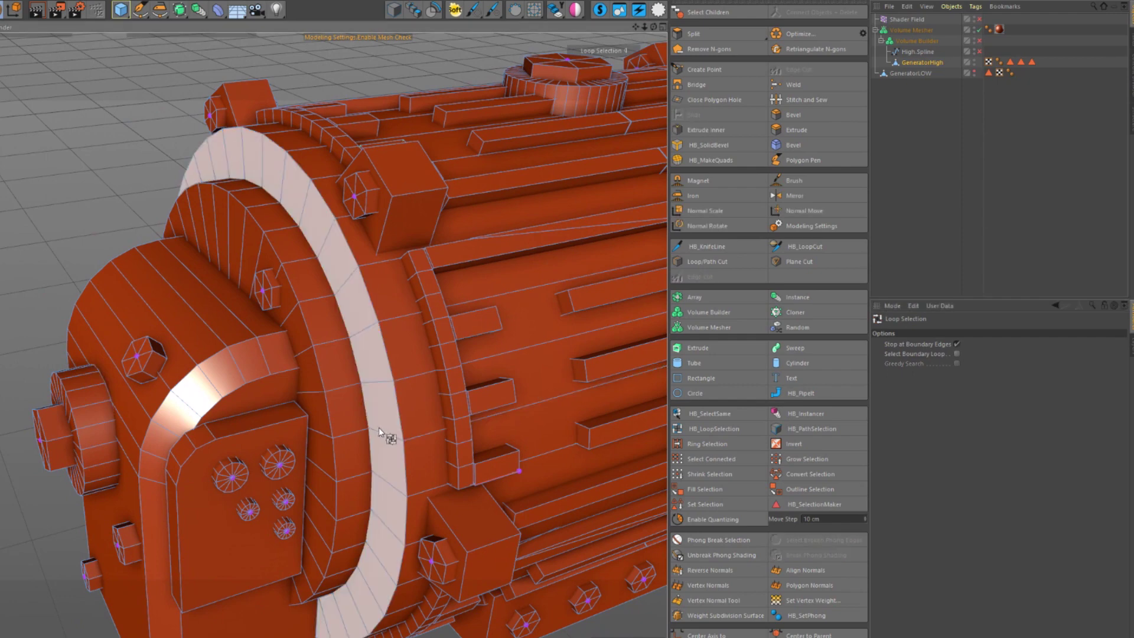
left_click_drag(378, 427, 374, 417, "alt")
left_click(389, 400)
key("e")
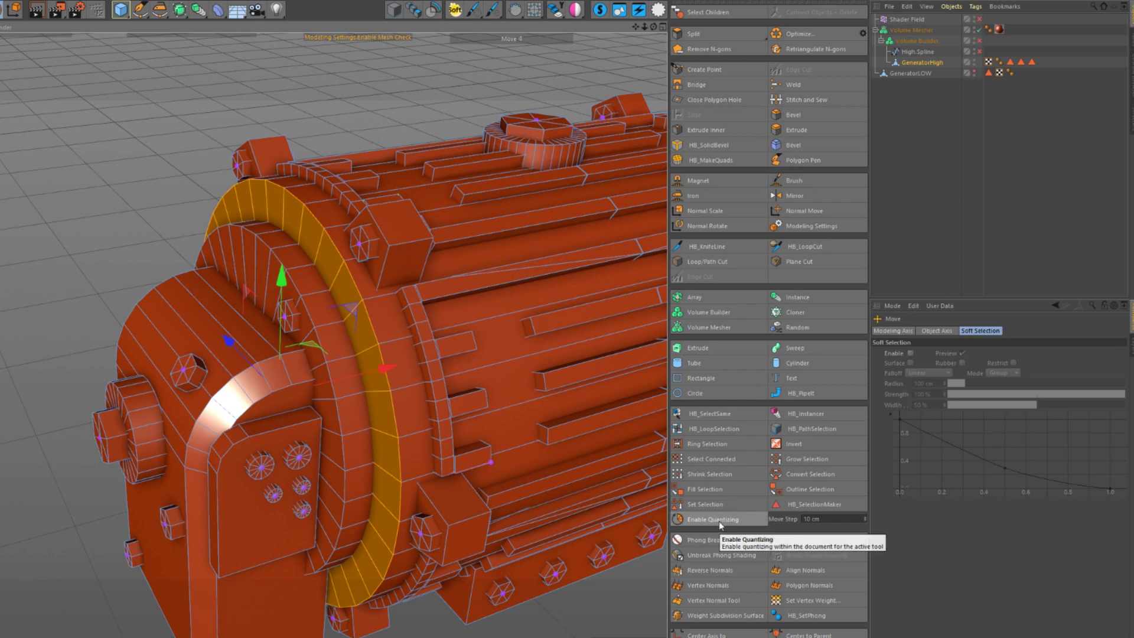
Move the larger flange's front polygon ring back toward the generator body to open a gap behind the smaller flange
left_click_drag(326, 416, 303, 402, "alt")
left_click_drag(390, 383, 407, 385)
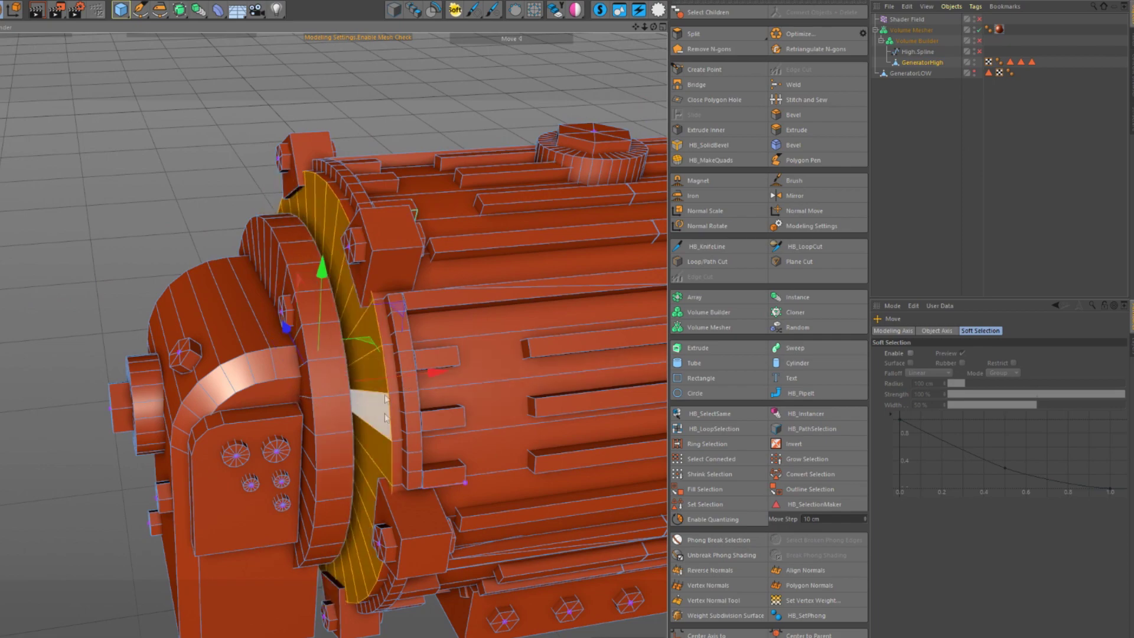
left_click_drag(381, 429, 428, 451, "alt")
mouse_move(407, 390)
left_mouse_down()
mouse_move(363, 395)
mouse_move(405, 396)
left_mouse_up()
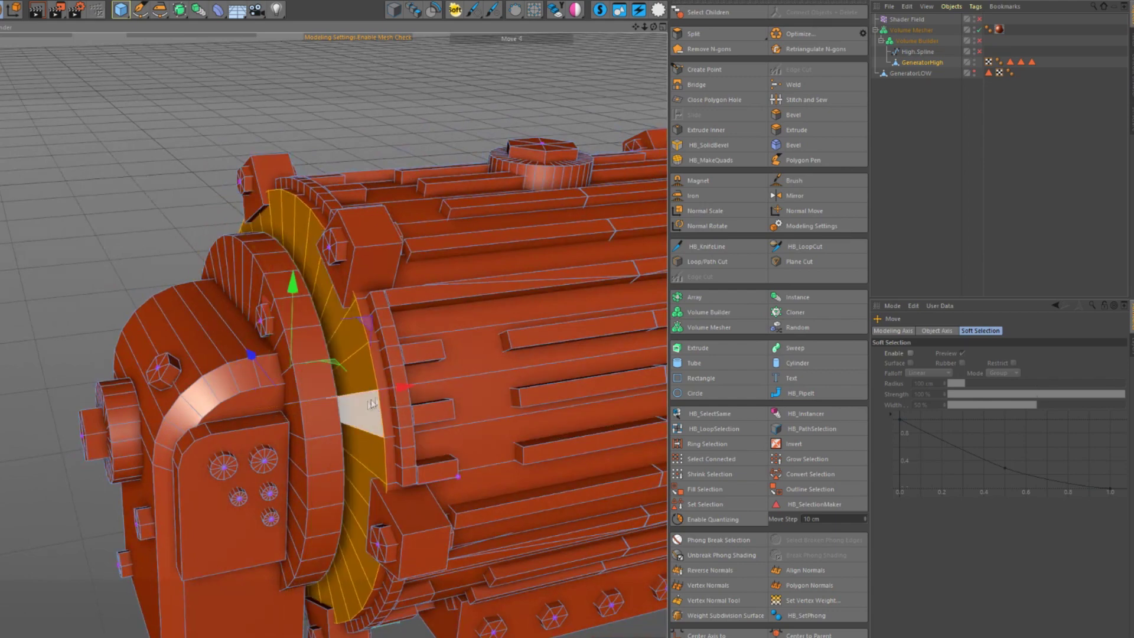
left_click_drag(339, 414, 306, 424, "alt")
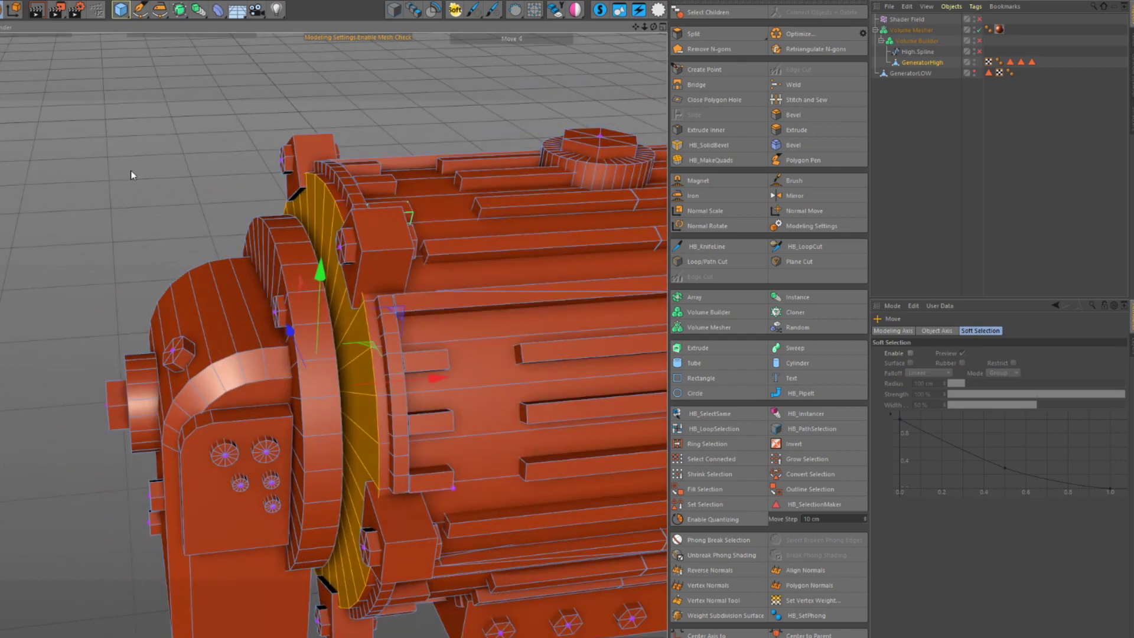
left_click(132, 171)
Loop-select the rear edge of the smaller flange and extract it as a spline with Edge to Spline
scroll(369, 428, "up", 3)
key("u")
key("l")
key("Return")
left_click(321, 408)
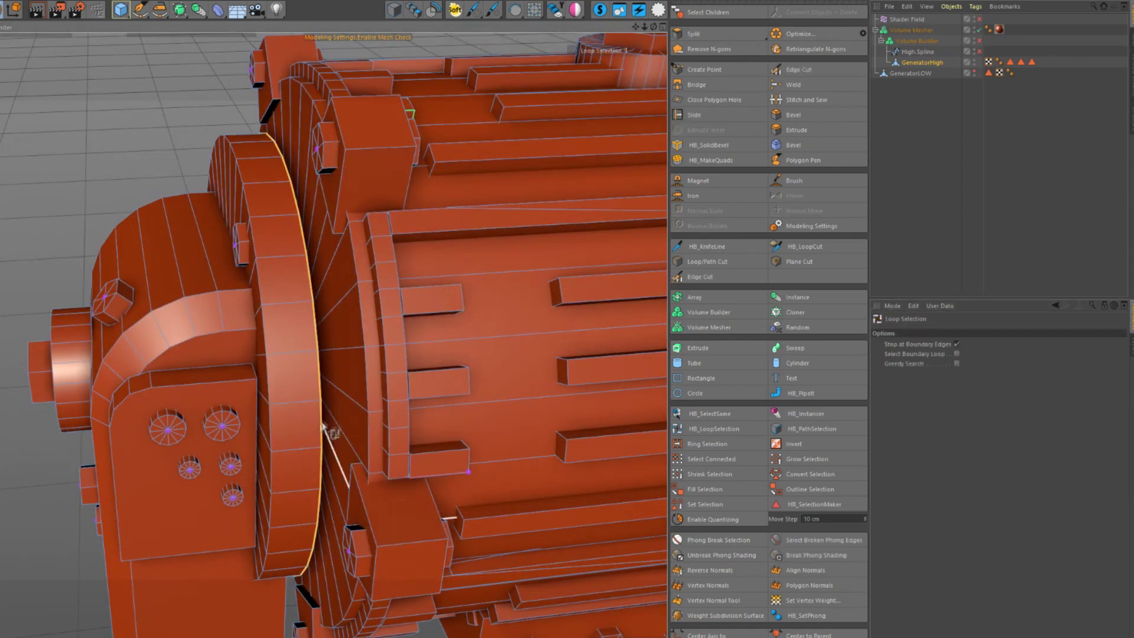
left_click_drag(327, 431, 377, 452, "alt")
left_click_drag(148, 452, 359, 456, "alt")
key("shift+c")
type("edge")
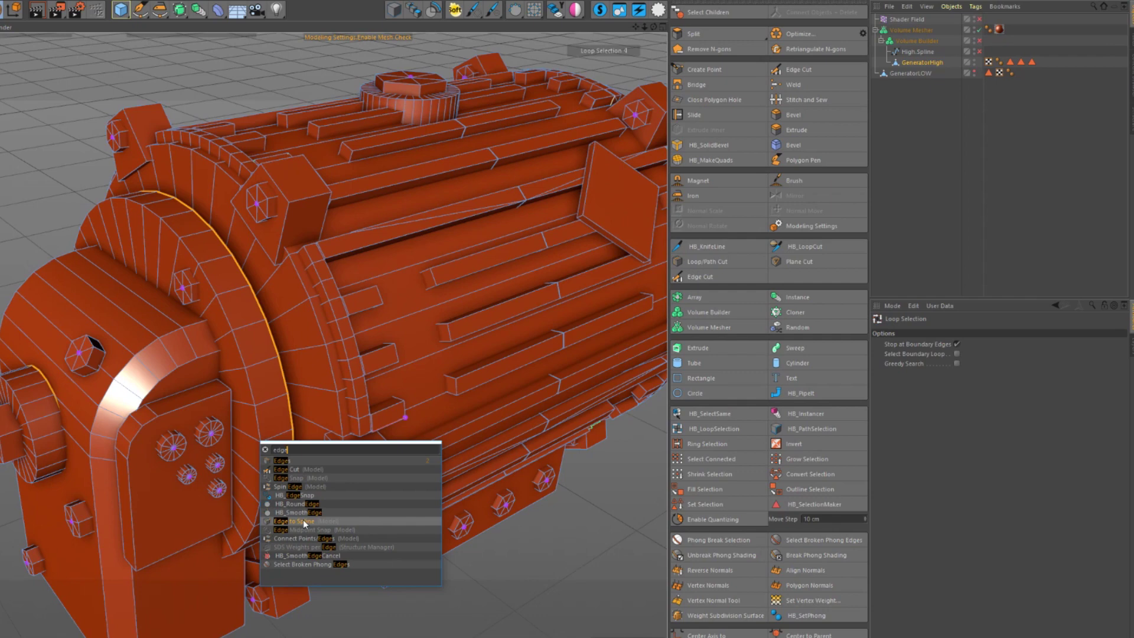
left_click(305, 522)
Move the larger flange's front polygon ring forward again to close the gap behind the smaller flange, and deselect everything
middle_click_drag(291, 421, 270, 429, "alt")
key("Return")
key("space")
key("u")
key("l")
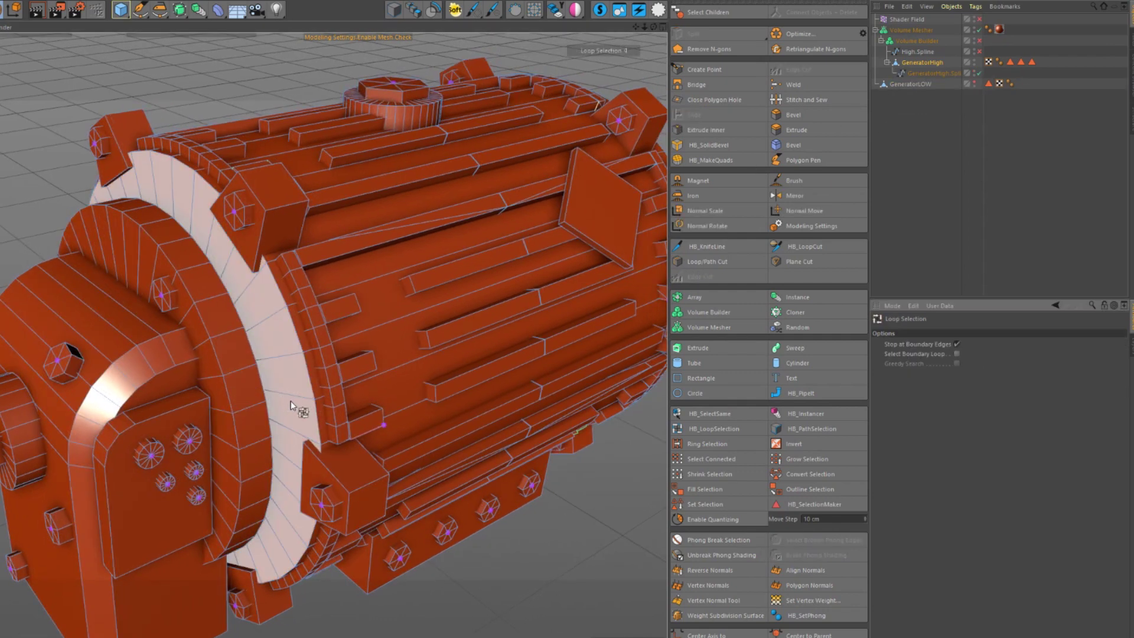
left_click(299, 396)
key("e")
mouse_move(275, 341)
left_mouse_down()
mouse_move(263, 344)
mouse_move(277, 358)
left_mouse_up()
key("ctrl+shift+a")
key("space")
right_click_drag(268, 373, 319, 464, "alt")
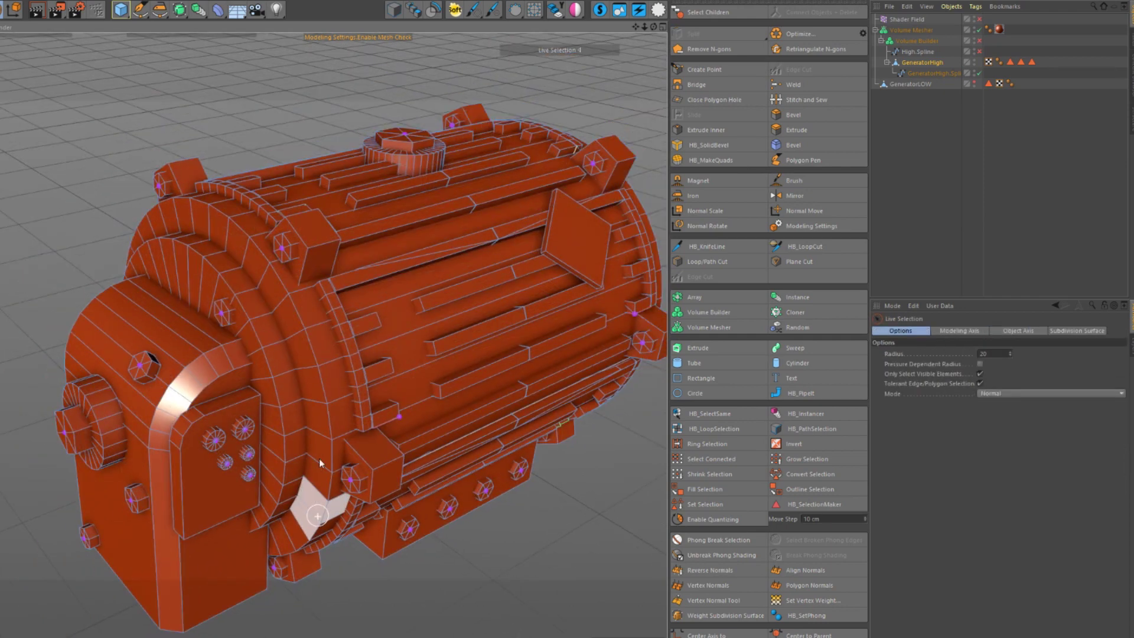
Move GeneratorHigh.Spline out of GeneratorHigh so it is a direct child of the Volume Builder below the mesh
left_click_drag(319, 464, 314, 458, "alt")
left_click(924, 74)
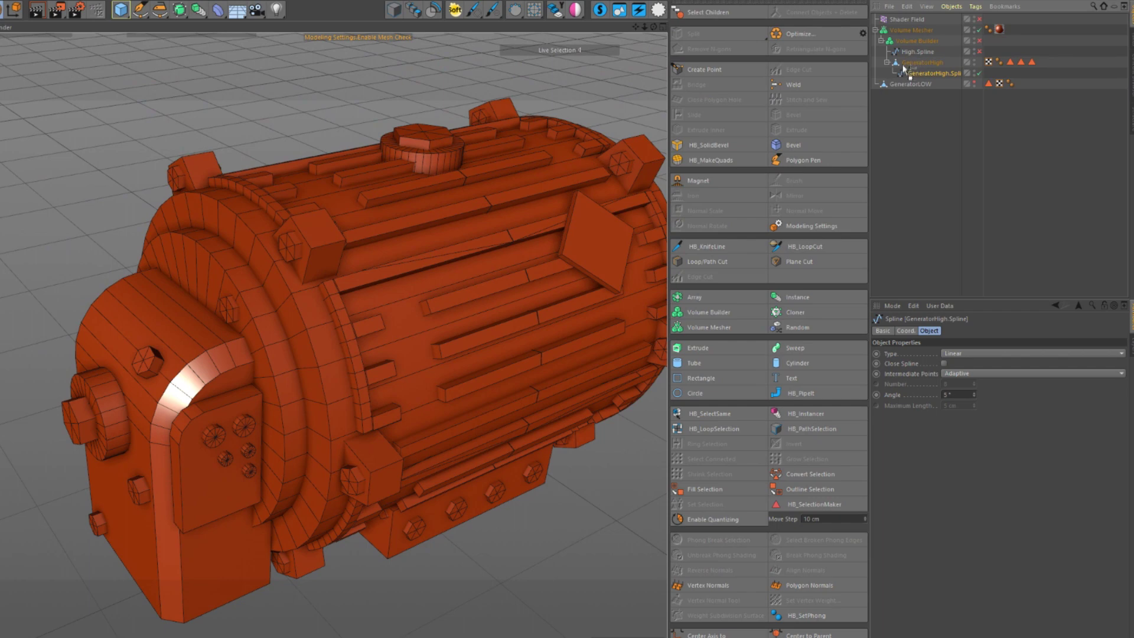
left_click_drag(899, 60, 908, 72)
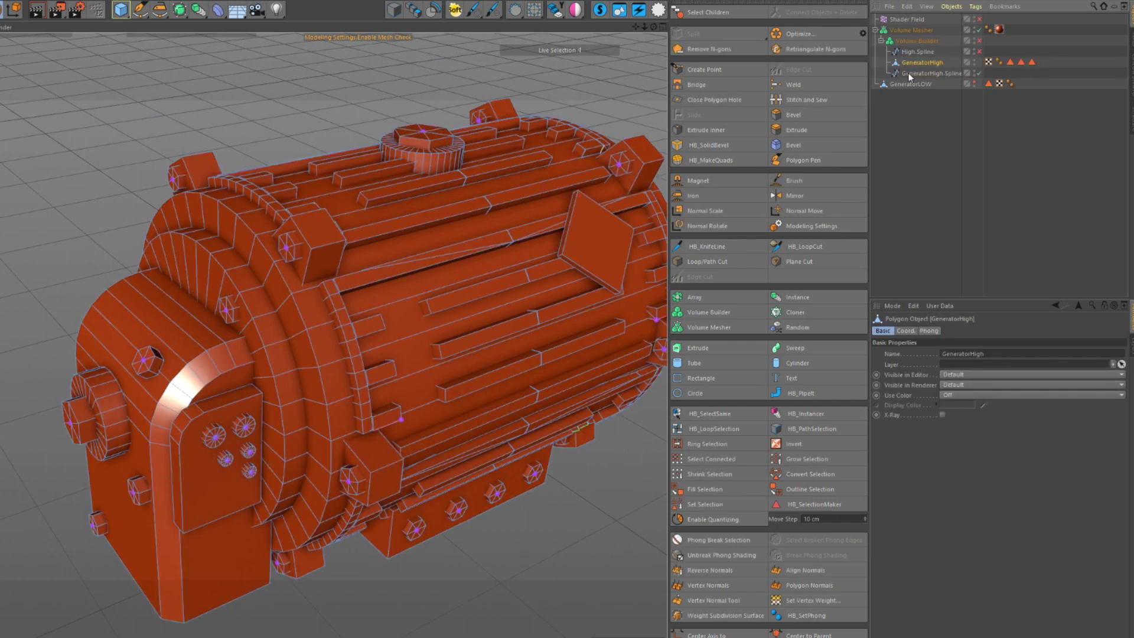
Briefly hide GeneratorHigh to inspect the extracted spline circles on their own
left_click_drag(236, 431, 256, 423, "alt")
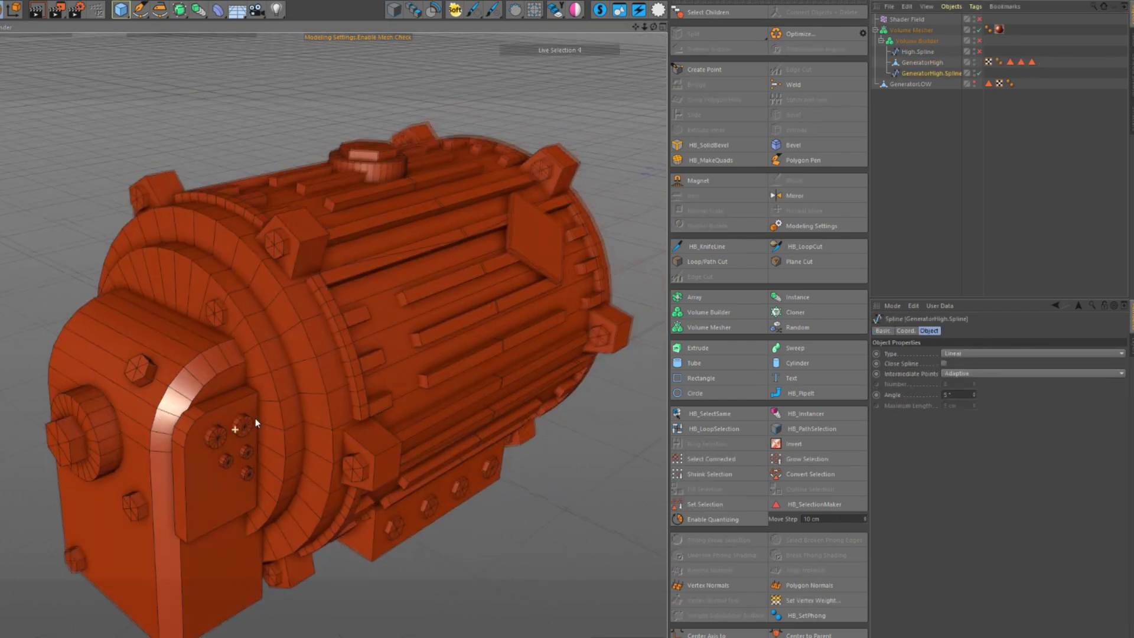
left_click(976, 61)
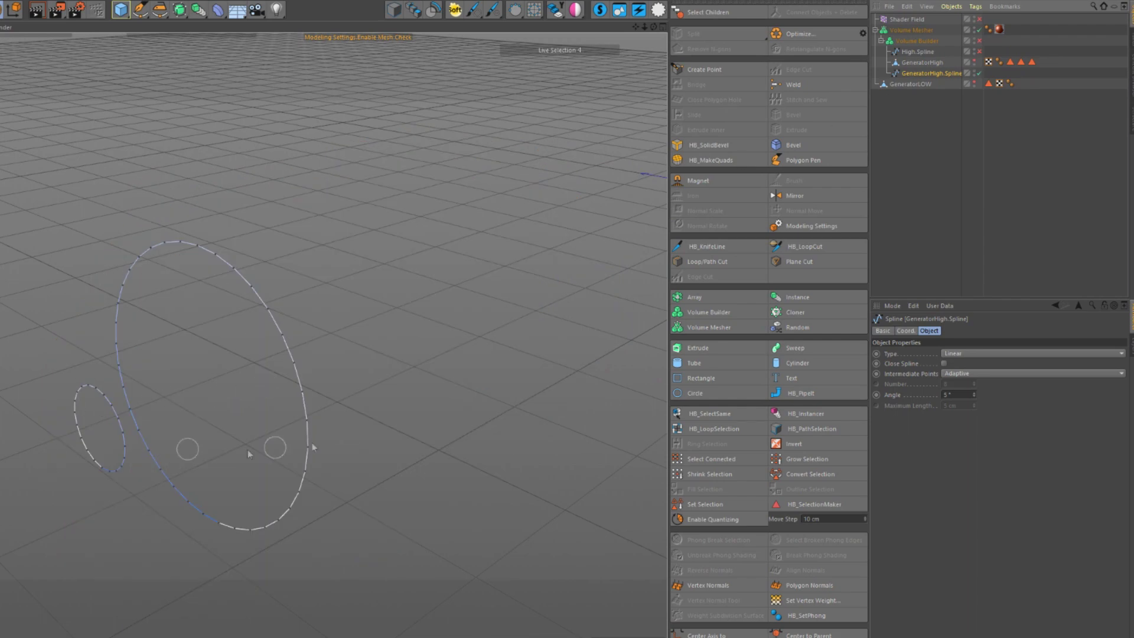
left_click(975, 62)
left_click(910, 52)
Select the boss circle's points in GeneratorHigh.Spline and rotate them around the boss axis
left_click(920, 75)
left_click_drag(192, 447, 414, 432, "alt")
key("0")
middle_click_drag(220, 373, 254, 282, "alt")
left_click_drag(253, 259, 388, 523)
key("r")
left_click_drag(329, 383, 376, 370, "alt")
left_click_drag(407, 336, 437, 380)
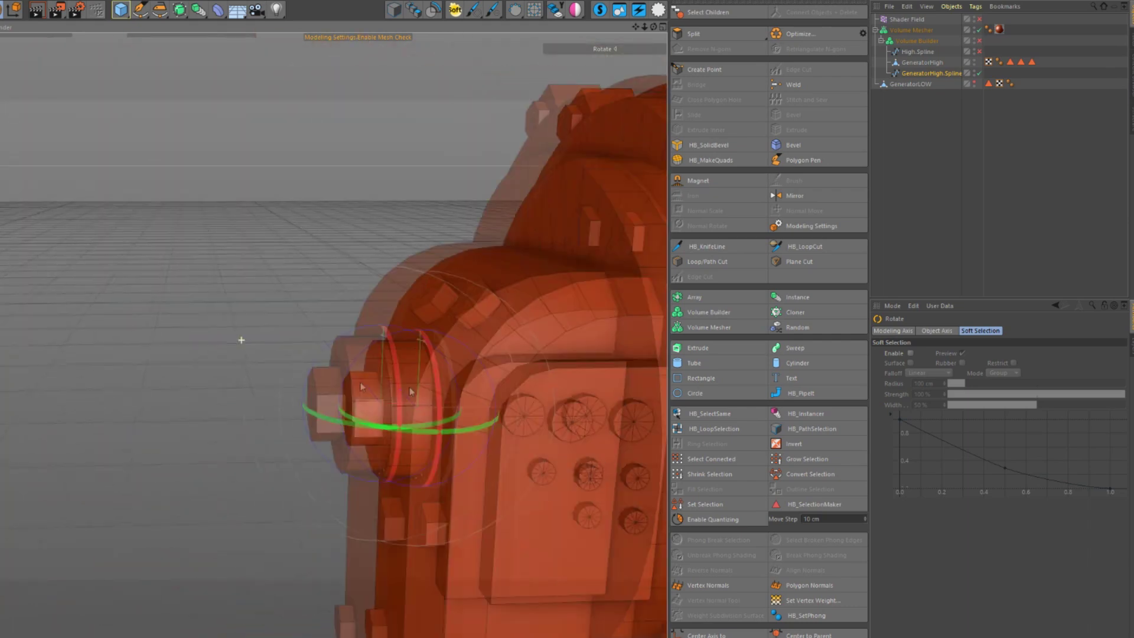
left_click_drag(240, 337, 466, 337, "alt")
middle_click_drag(466, 337, 407, 354, "alt")
Delete the High.Spline object from the Volume Builder and select the extracted spline
key("space")
left_click(114, 188)
left_click(917, 53)
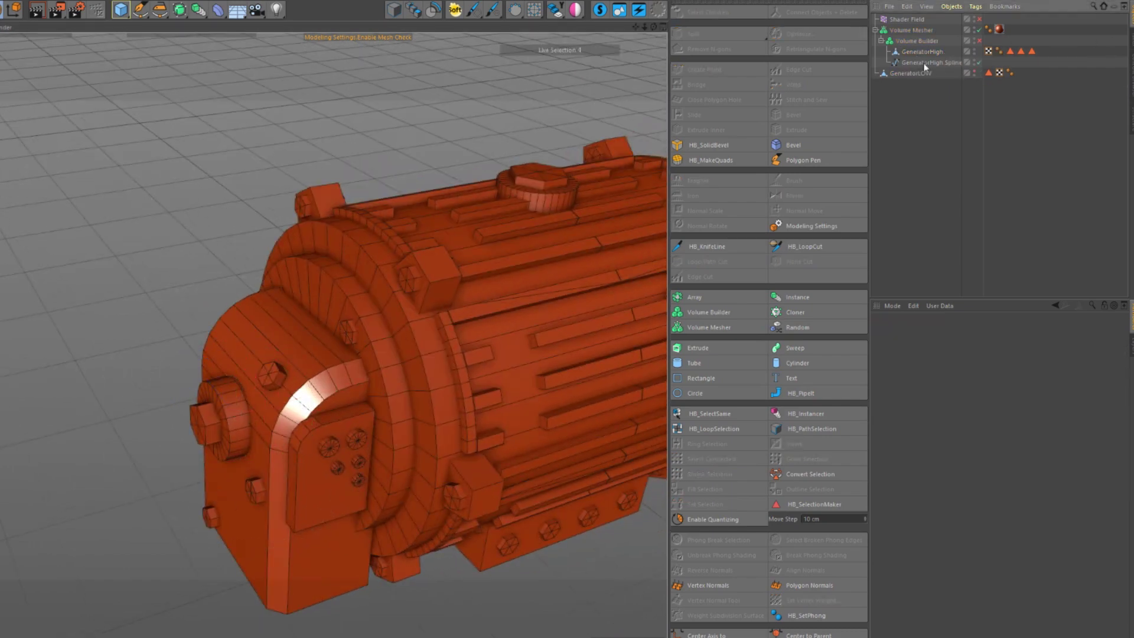
left_click(923, 64)
Select the Volume Builder and enable it to generate the volume from GeneratorHigh and its spline
left_click(916, 42)
left_click_drag(400, 336, 359, 355, "alt")
right_click_drag(359, 354, 366, 400, "alt")
left_click_drag(367, 400, 363, 407, "alt")
middle_click_drag(362, 408, 383, 427, "alt")
mouse_move(373, 424)
left_mouse_down("alt")
mouse_move(459, 394)
mouse_move(337, 405)
mouse_move(371, 444)
left_mouse_up("alt")
scroll(366, 436, "down", 2)
scroll(371, 443, "up", 2)
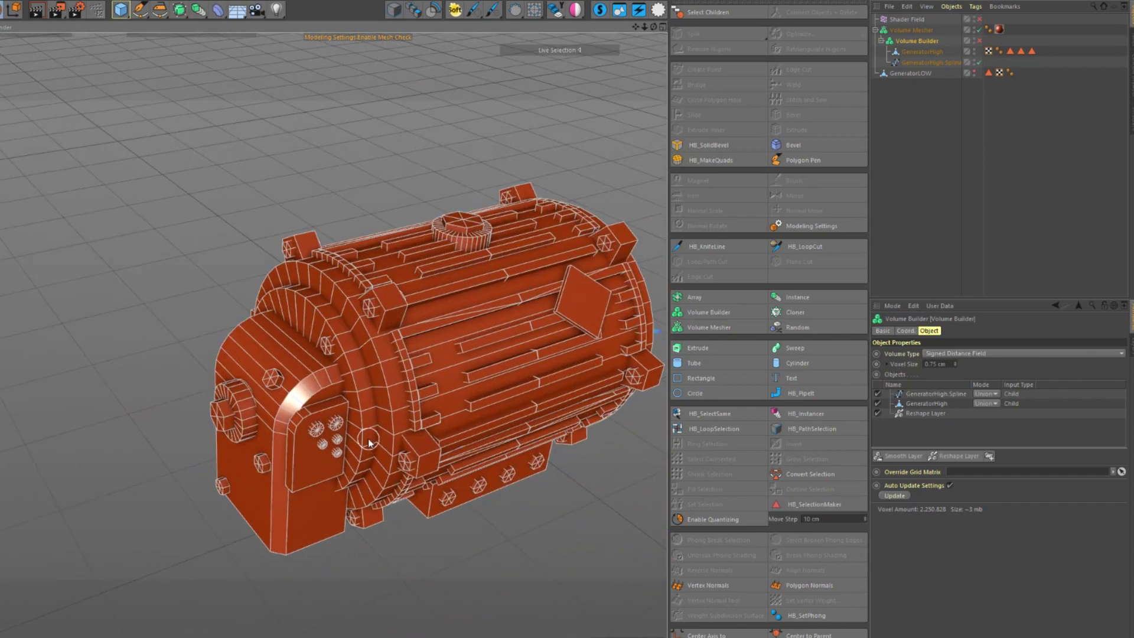
left_click(978, 43)
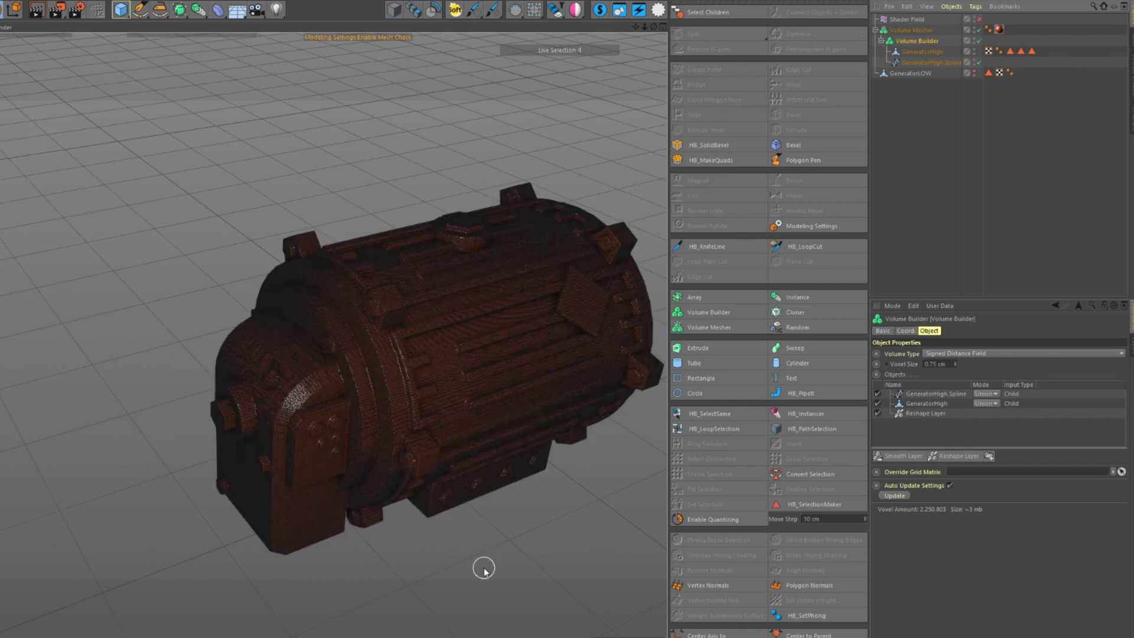
Switch the viewport to Gouraud shading without lines and inspect the meshed generator's end cover and flanges
key("e")
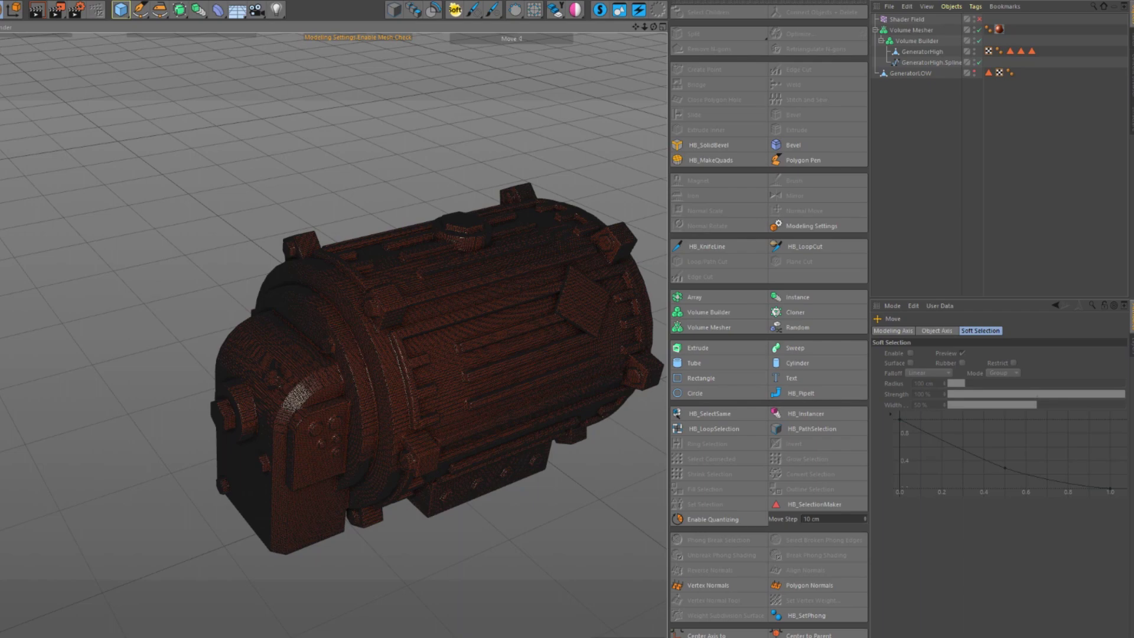
key("n")
key("a")
mouse_move(253, 445)
left_mouse_down("alt")
mouse_move(279, 400)
mouse_move(420, 423)
mouse_move(469, 416)
left_mouse_up("alt")
left_click_drag(173, 403, 178, 428, "alt")
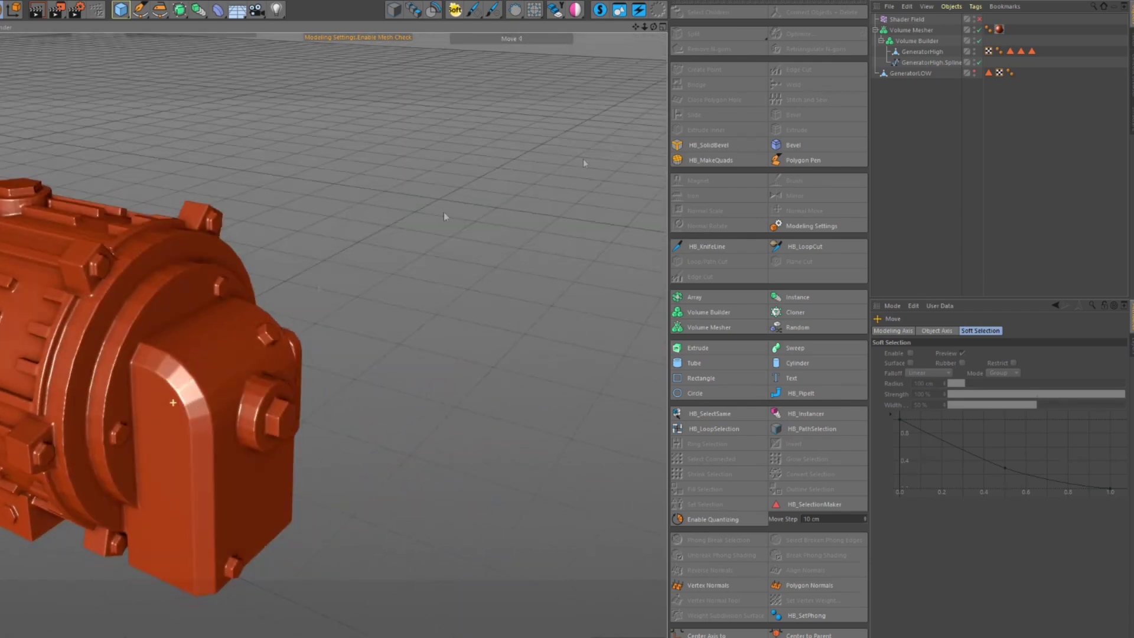
Examine the Volume Builder's object list and compare the settings of its spline and GeneratorHigh entries
left_click(907, 43)
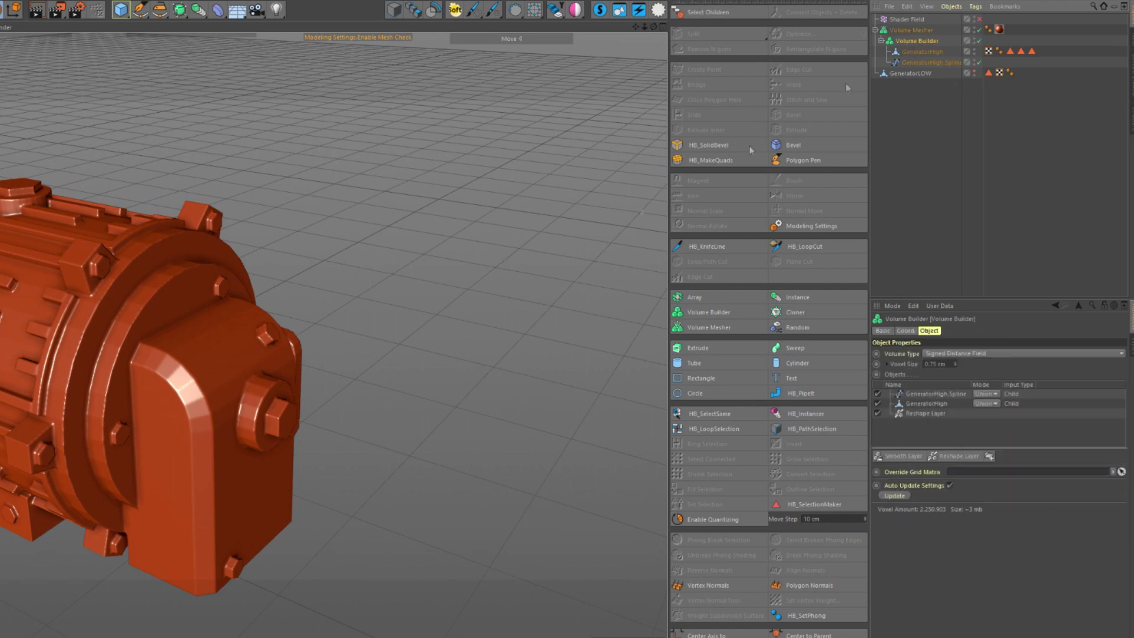
middle_click_drag(232, 415, 271, 409, "alt")
left_click_drag(272, 409, 274, 422, "alt")
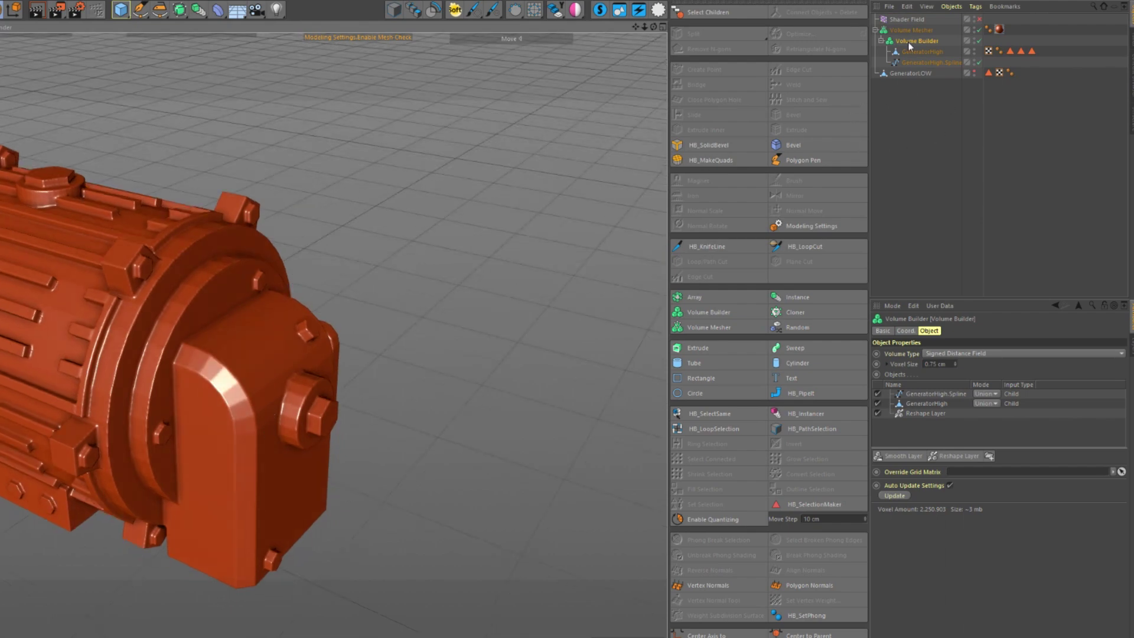
left_click_drag(182, 13, 1016, 183)
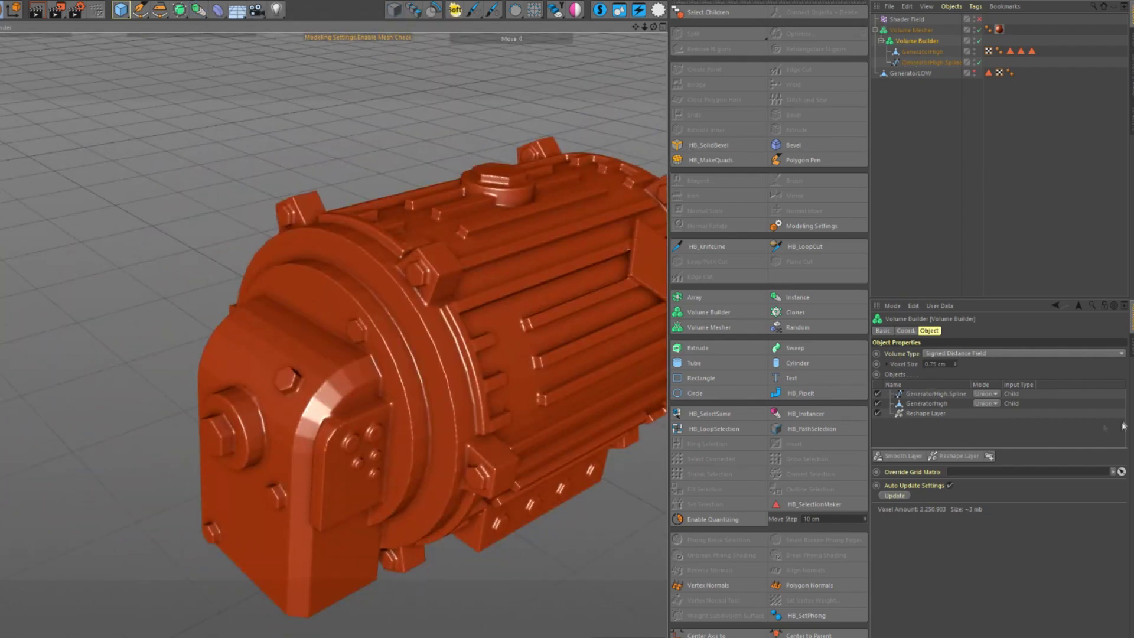
left_click(939, 394)
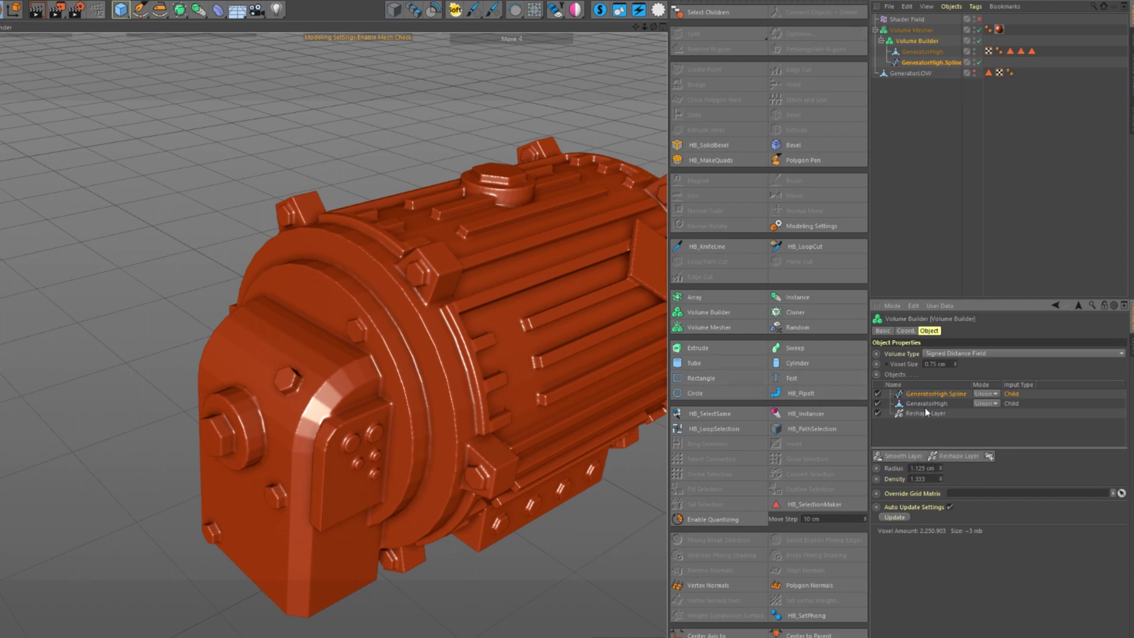
left_click(924, 430)
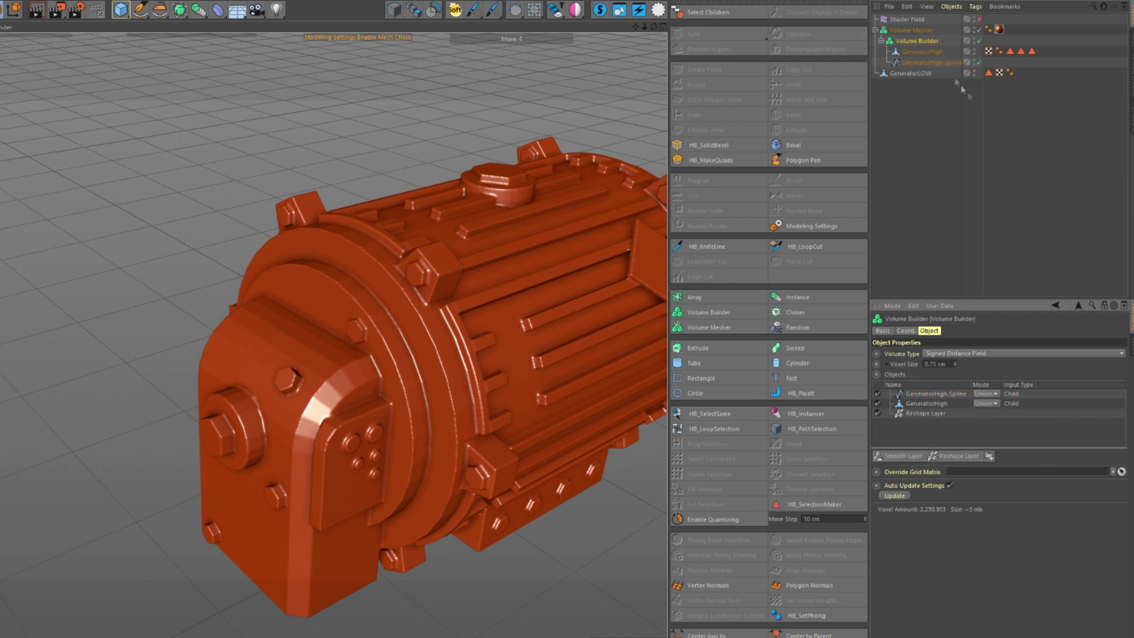
left_click(919, 395)
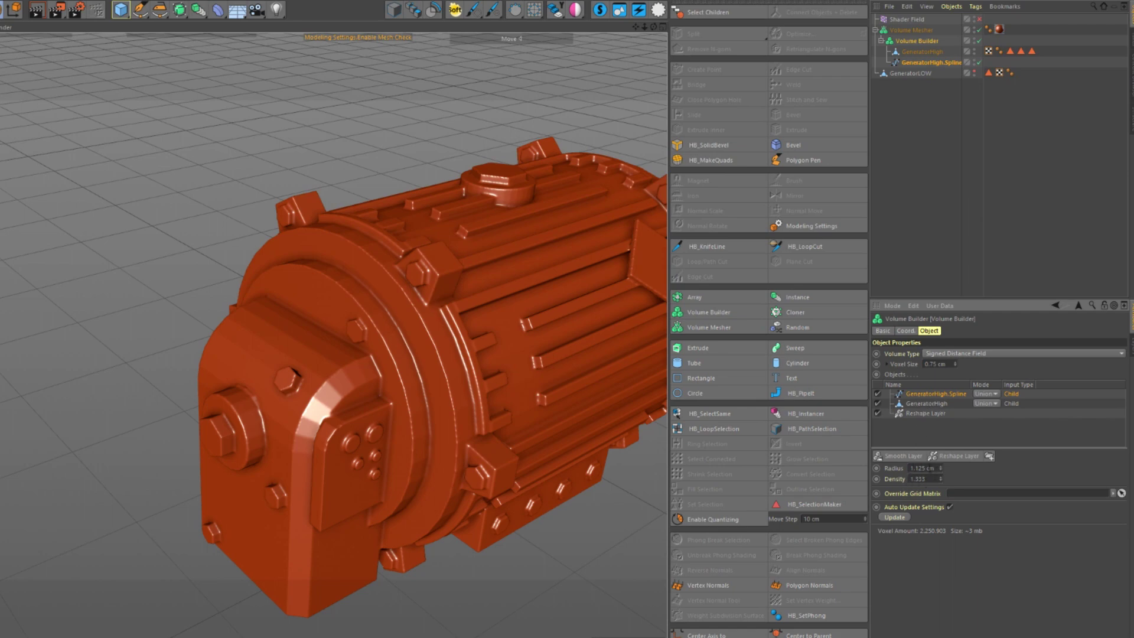
left_click(925, 402)
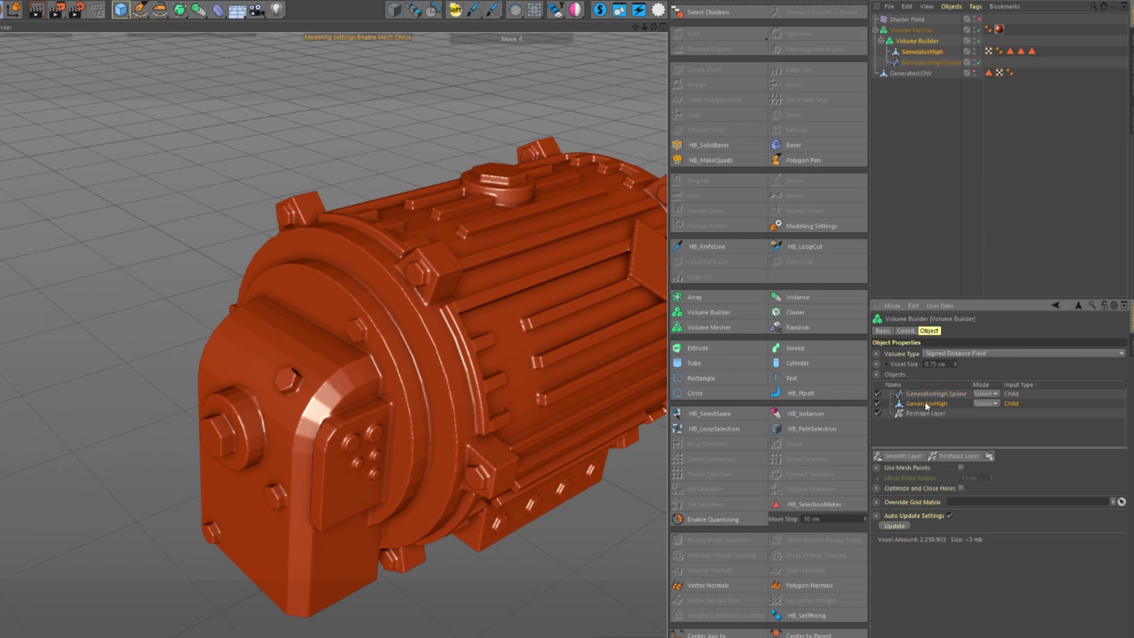
Set the radius of the GeneratorHigh.Spline entry in the Volume Builder to 2 cm
left_click(922, 395)
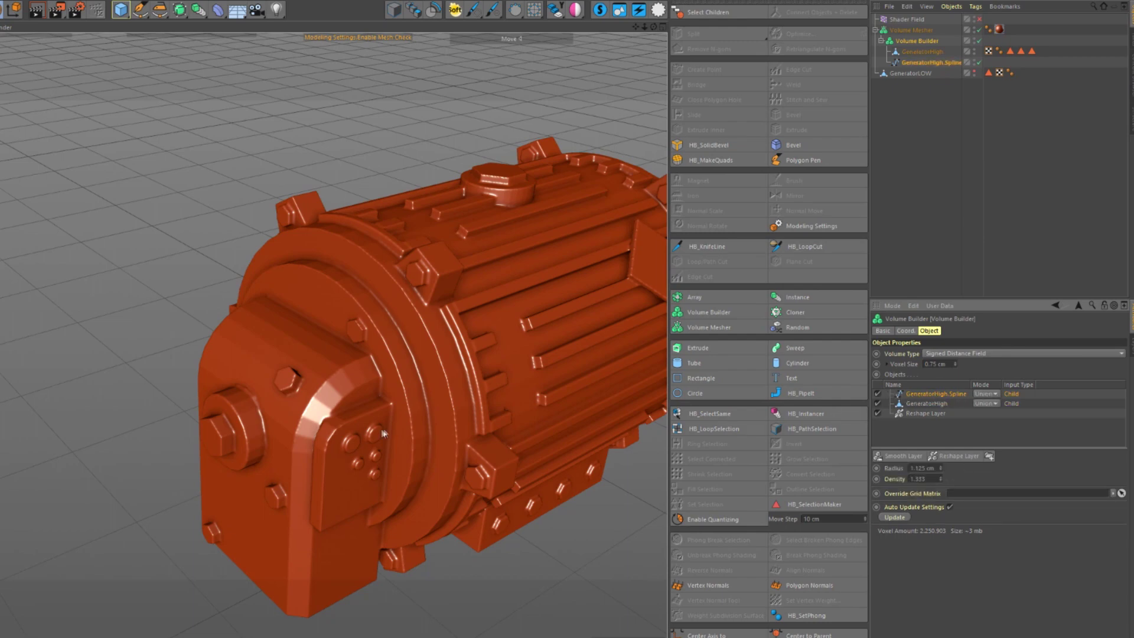
mouse_move(381, 431)
left_mouse_down("alt")
mouse_move(398, 455)
mouse_move(455, 452)
mouse_move(431, 476)
mouse_move(381, 462)
mouse_move(393, 422)
left_mouse_up("alt")
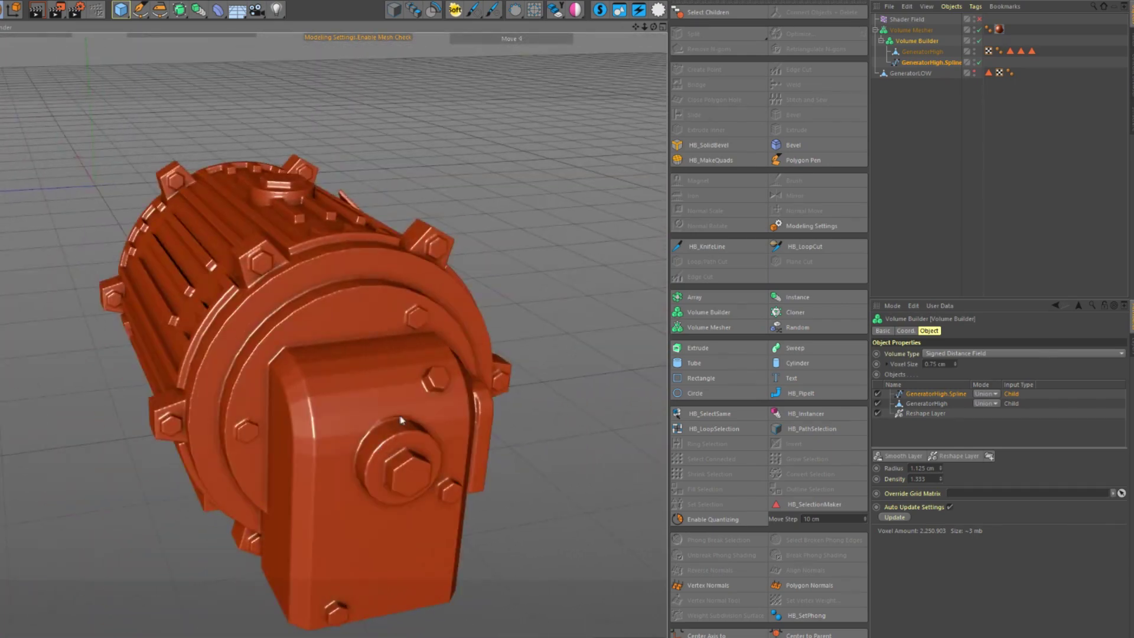
scroll(416, 424, "up", 3)
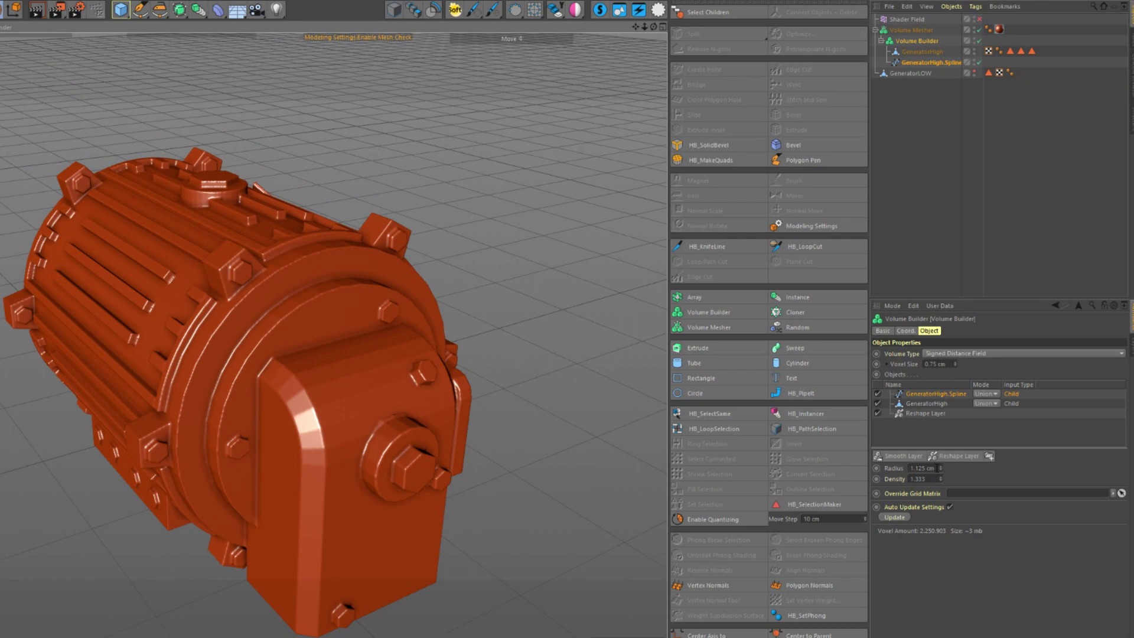
left_click_drag(938, 469, 853, 464)
type("2")
key("Return")
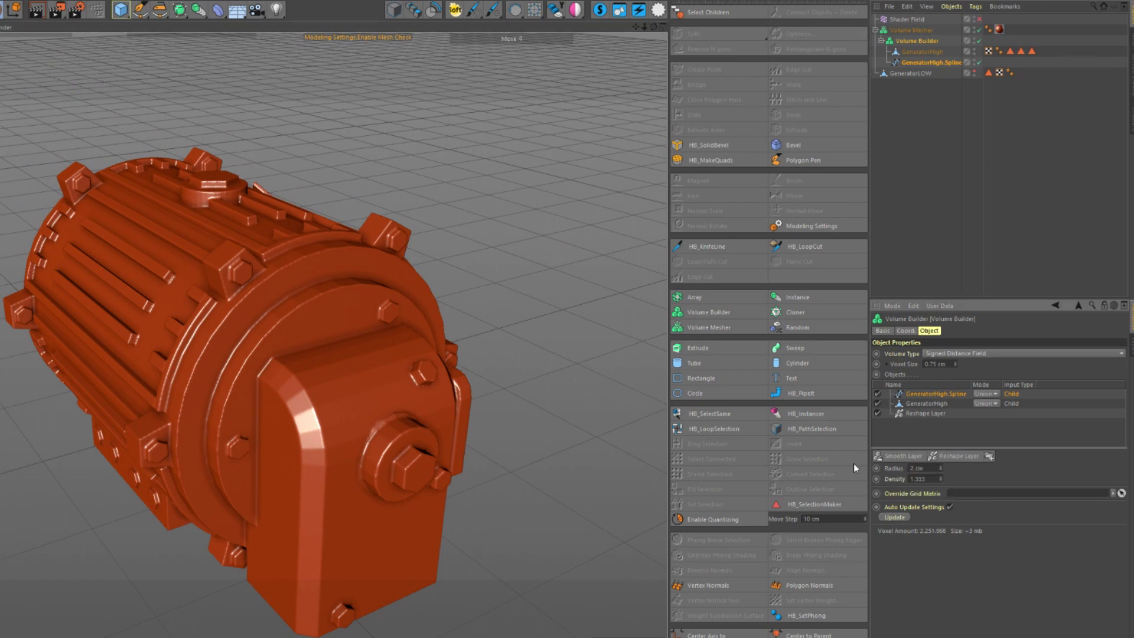
Set the GeneratorHigh.Spline entry's radius to 3 cm and check the weld beads around the flange and boss
left_click_drag(381, 383, 208, 403, "alt")
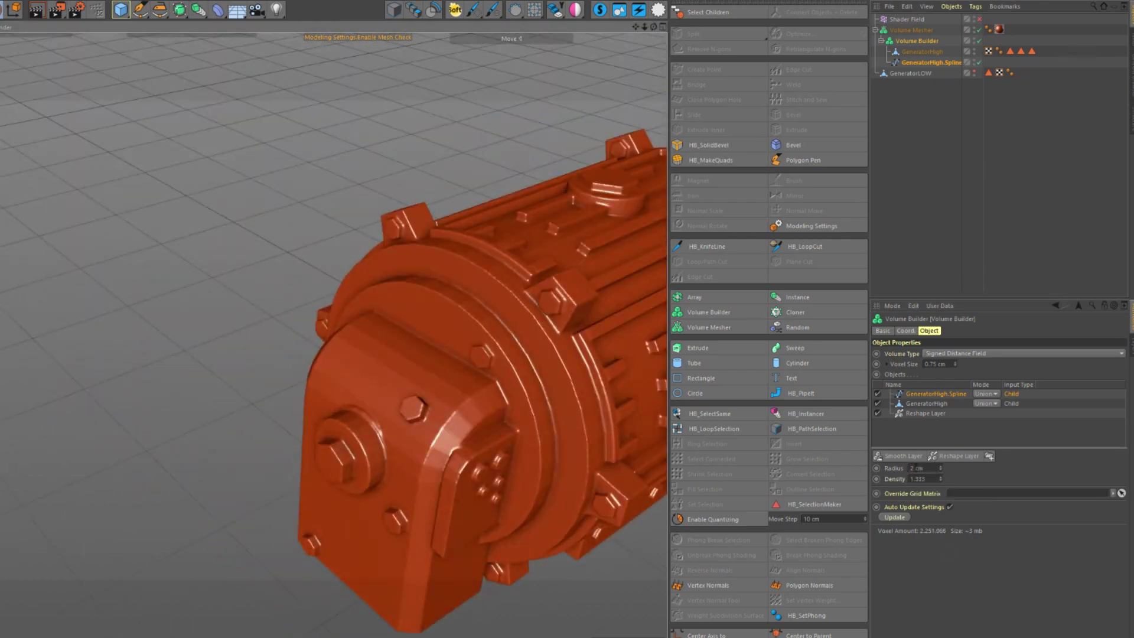
left_click_drag(926, 469, 883, 472)
type("3")
left_click_drag(585, 561, 573, 500, "alt")
left_click_drag(533, 383, 422, 440, "alt")
left_click_drag(531, 466, 443, 463, "alt")
Move the GeneratorHigh.Spline entry below the Reshape Layer in the Volume Builder's object list
left_click_drag(933, 392, 926, 408)
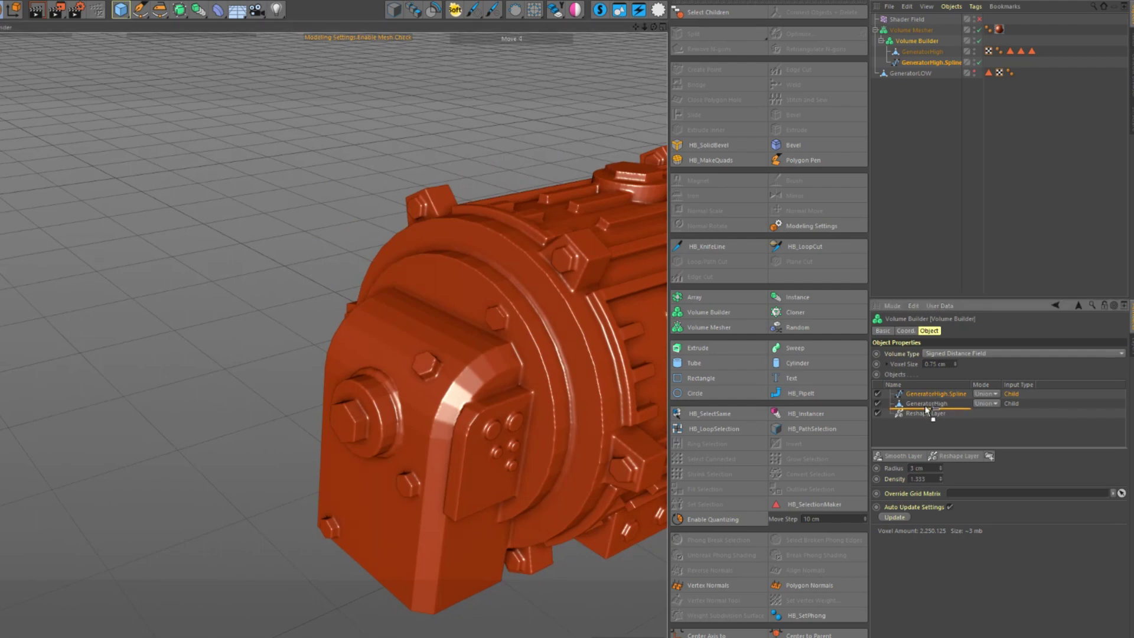
left_click_drag(928, 414, 927, 412)
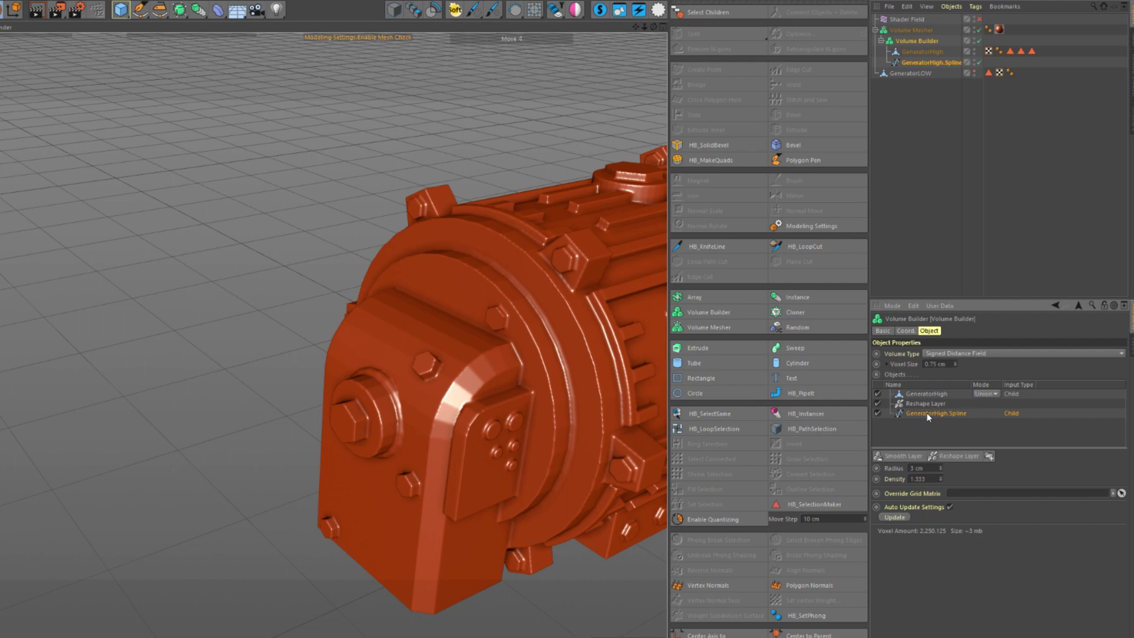
left_click(920, 404)
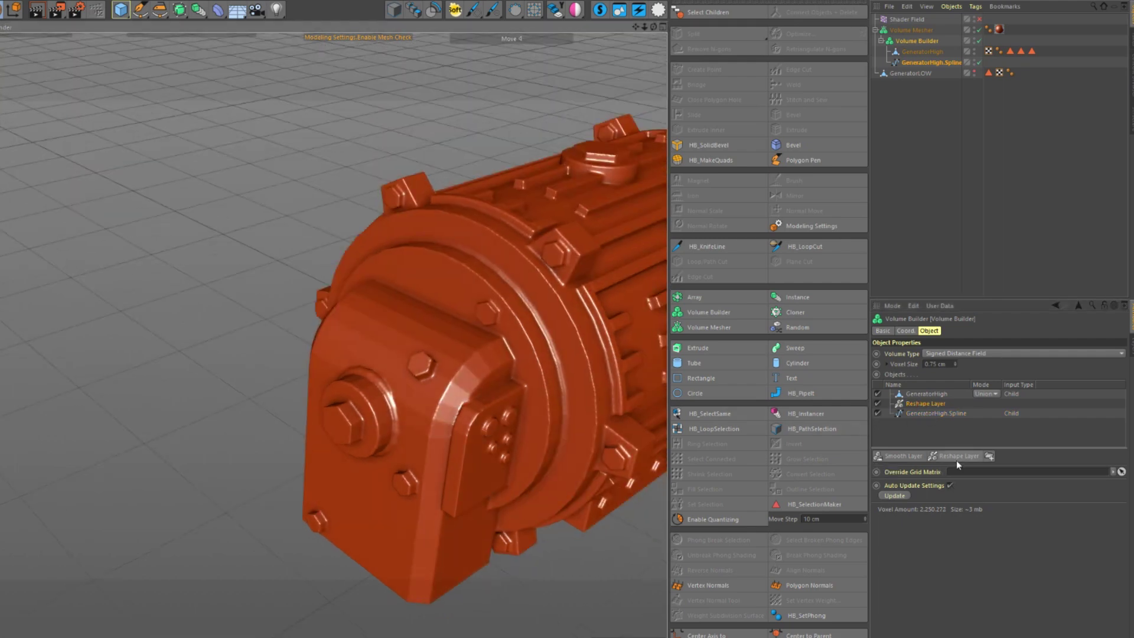
left_click(927, 412)
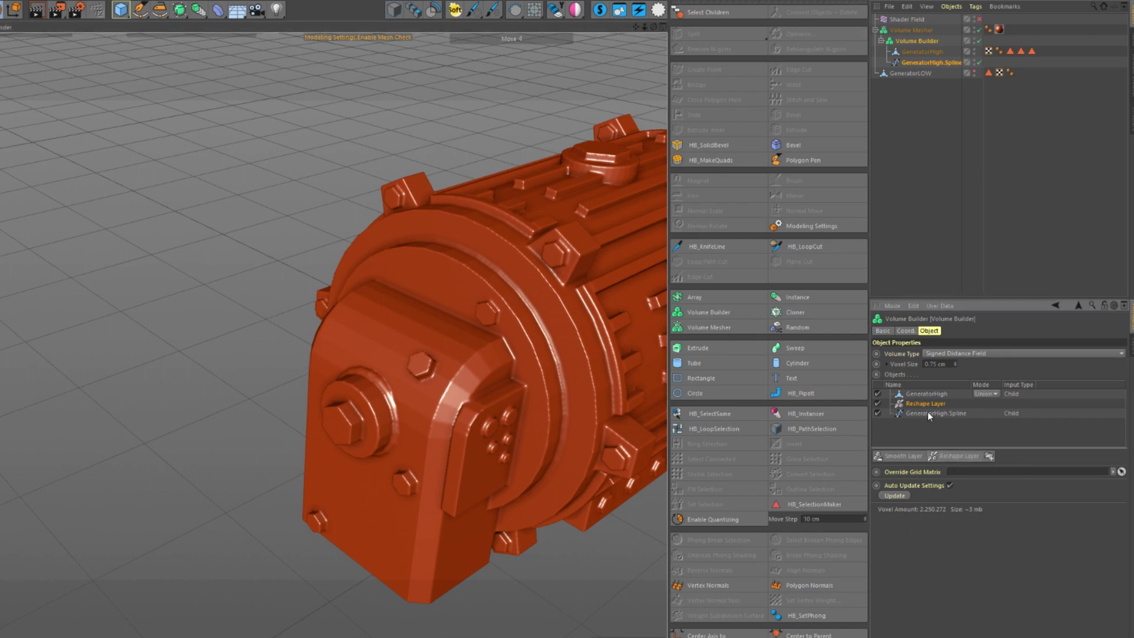
Set the Reshape Layer's Dilate / Erode offset to 10 cm
left_click(927, 404)
left_click_drag(411, 434, 483, 444, "alt")
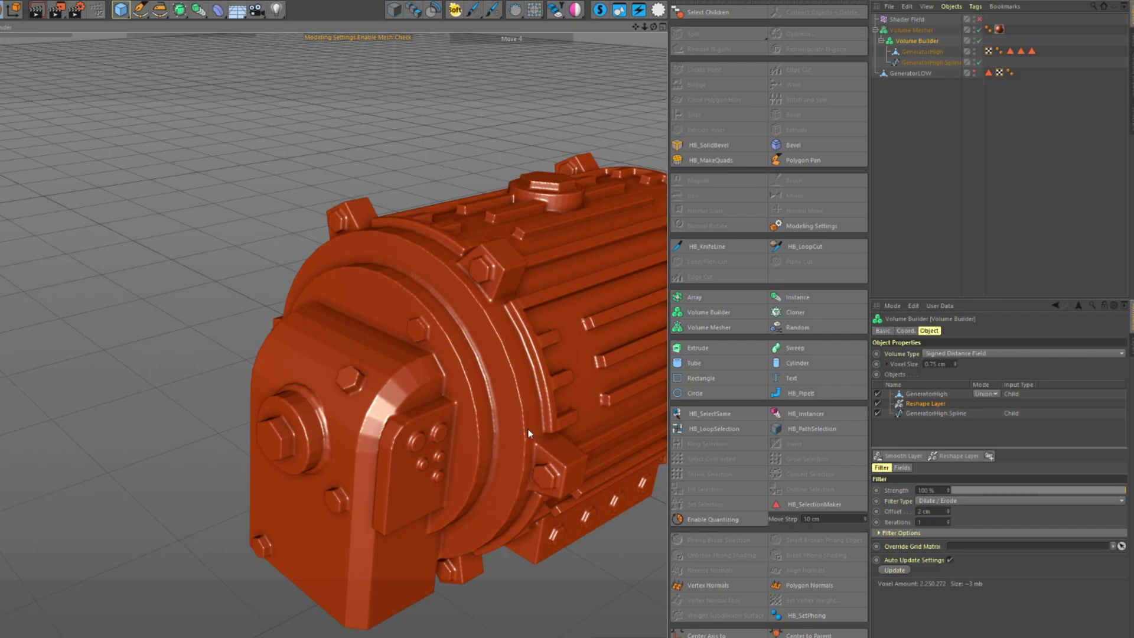
left_click_drag(935, 512, 876, 513)
type("10")
key("Return")
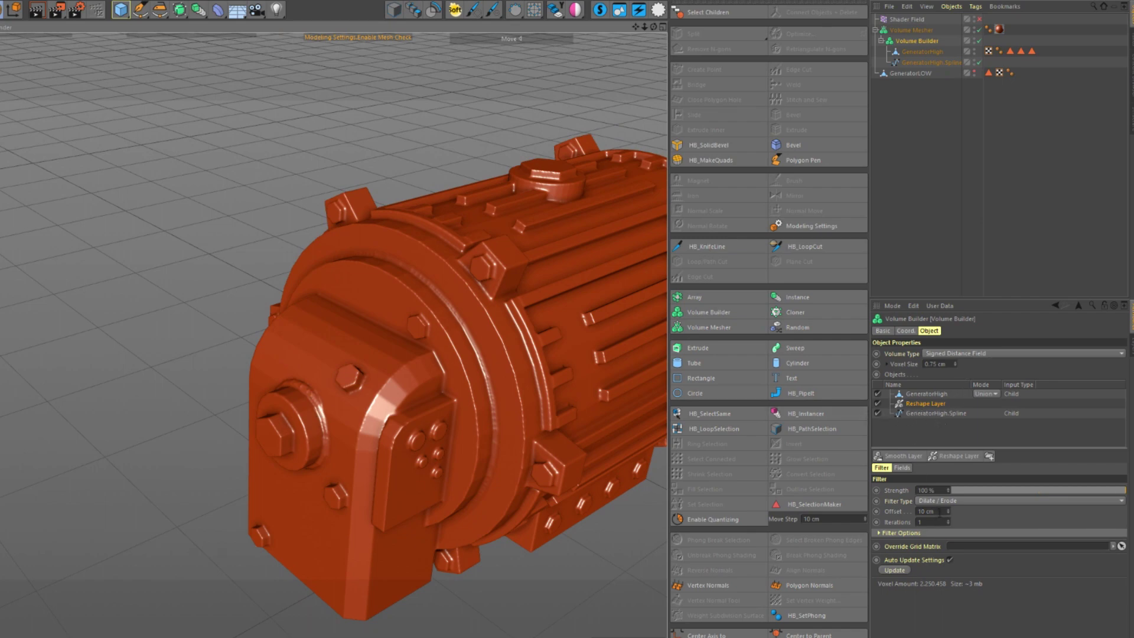
Return the Reshape Layer's offset to 2 cm and check the generator surface from other angles
left_click_drag(940, 512, 867, 499)
type("2")
key("Return")
left_click_drag(361, 452, 307, 420, "alt")
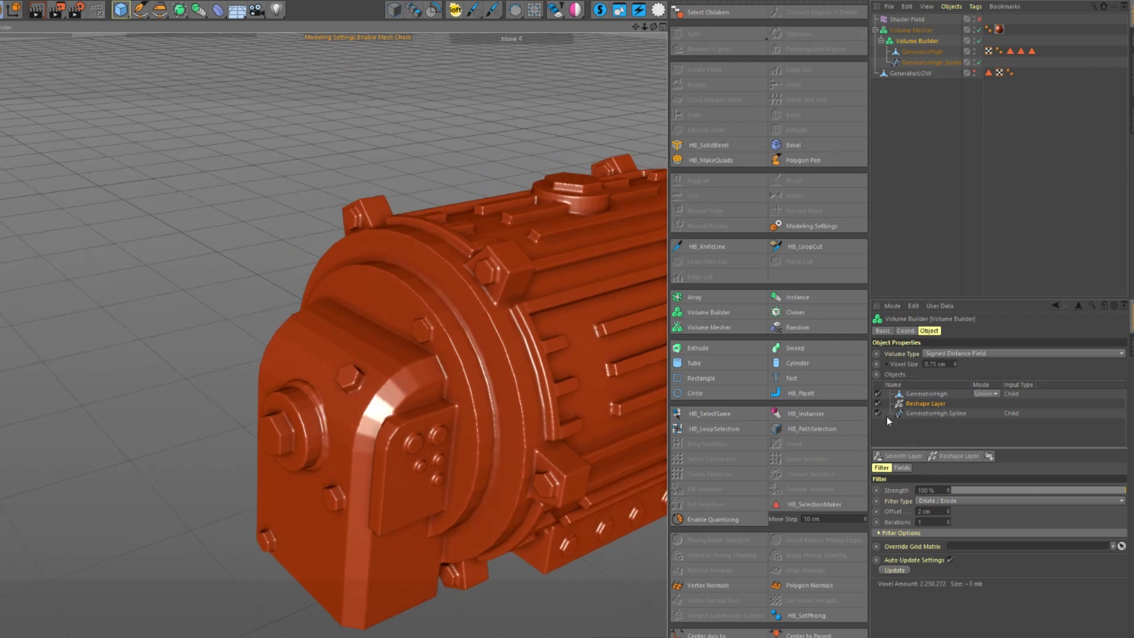
left_click_drag(374, 417, 385, 426, "alt")
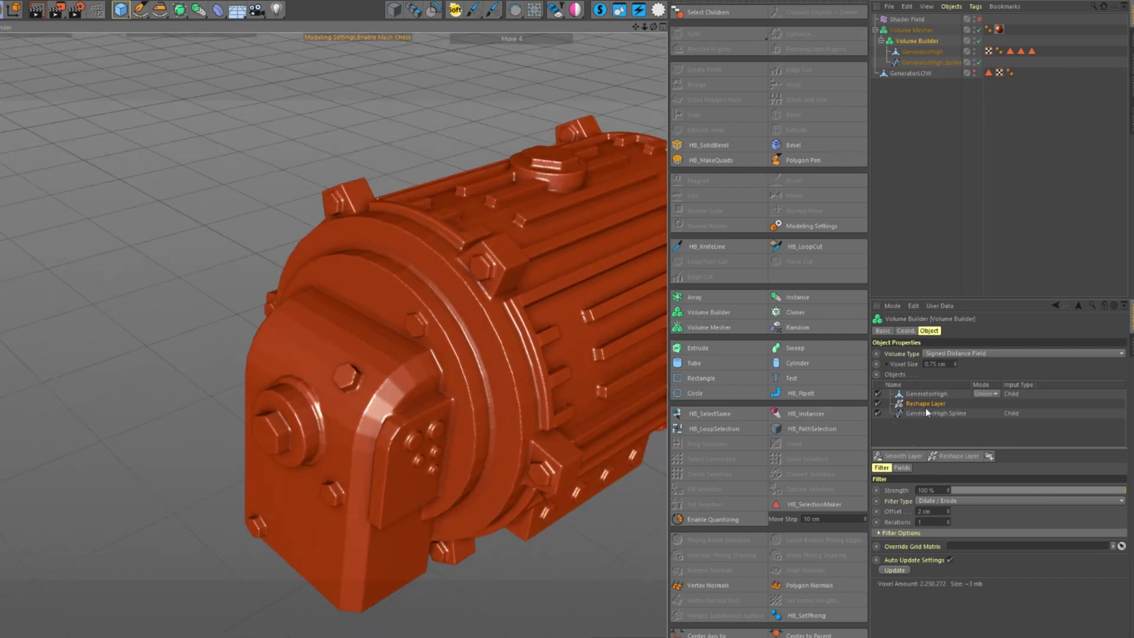
Open the Reshape Layer's field settings in the Volume Builder and review its Shader Field and the available field types
left_click(924, 407)
left_click(902, 468)
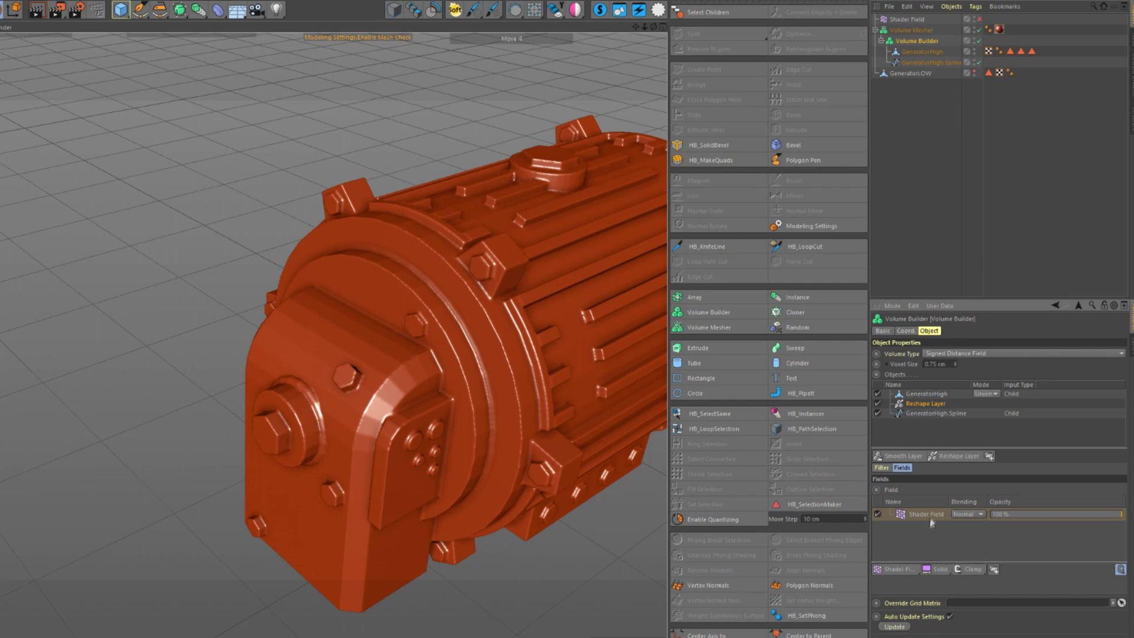
left_click(901, 569)
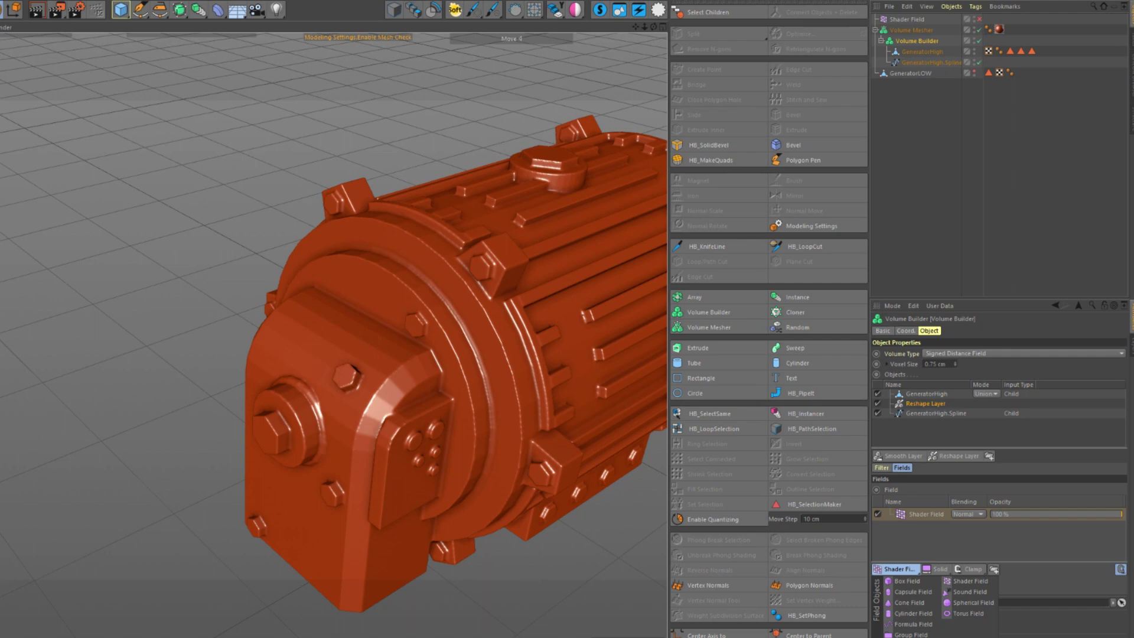
left_click(903, 533)
left_click(921, 514)
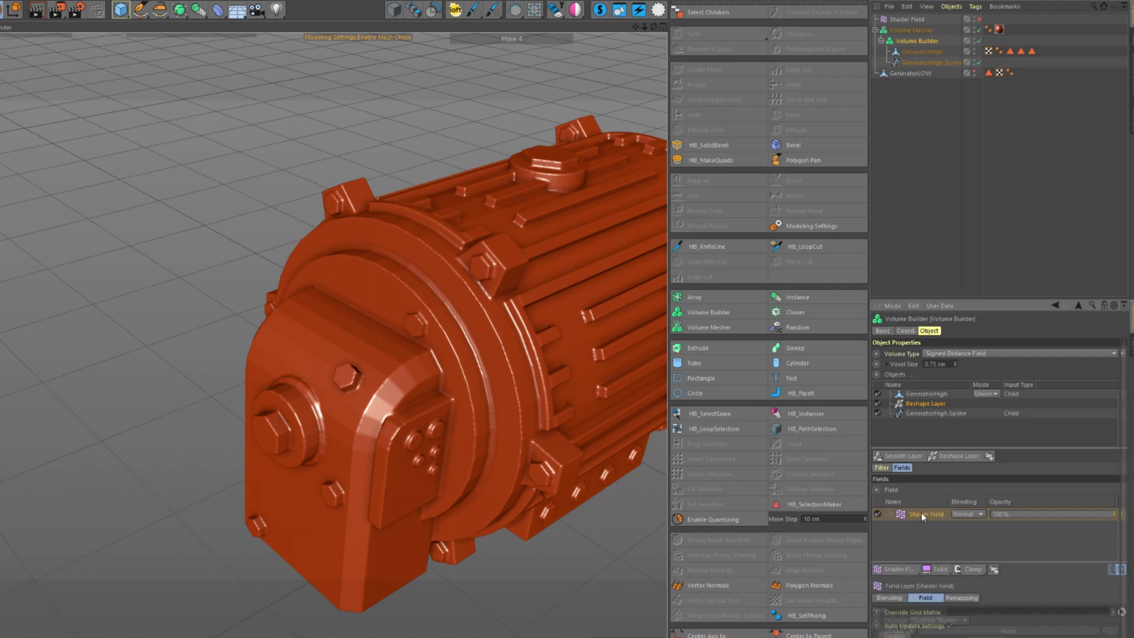
left_click(897, 570)
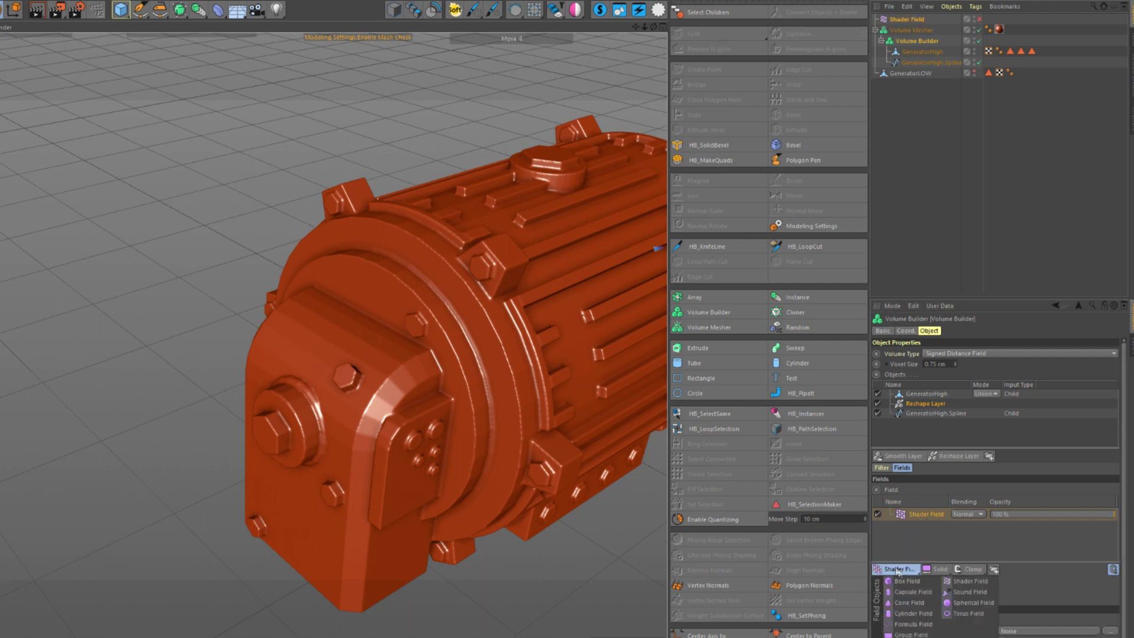
left_click(910, 540)
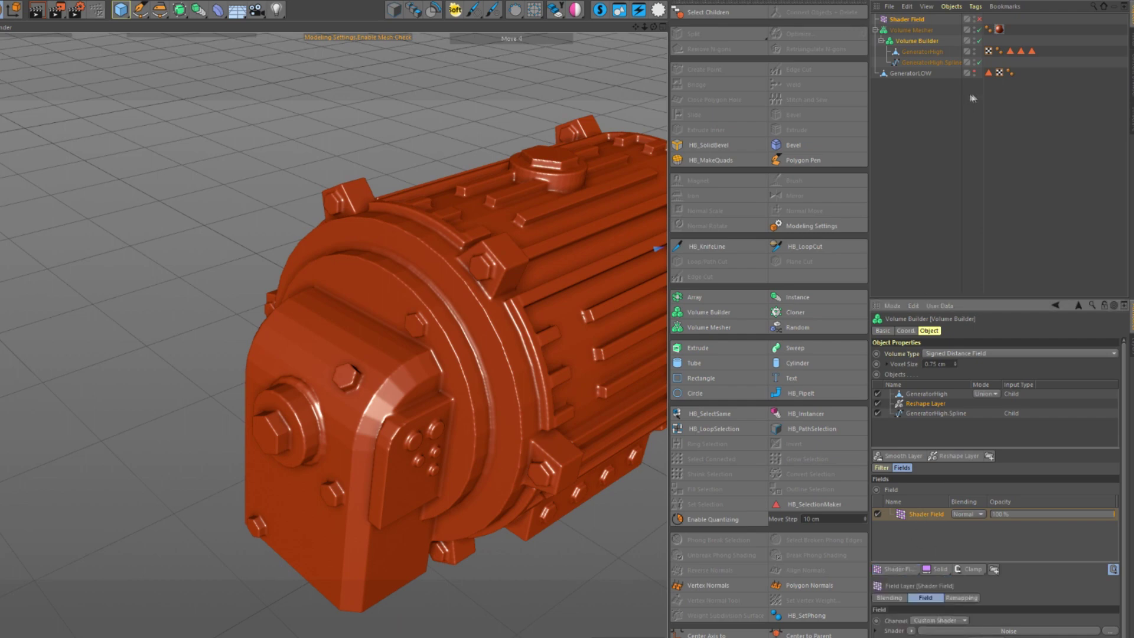
Copy the Shader Field's current noise shader, clear the shader slot and assign a default Noise shader
left_click(918, 21)
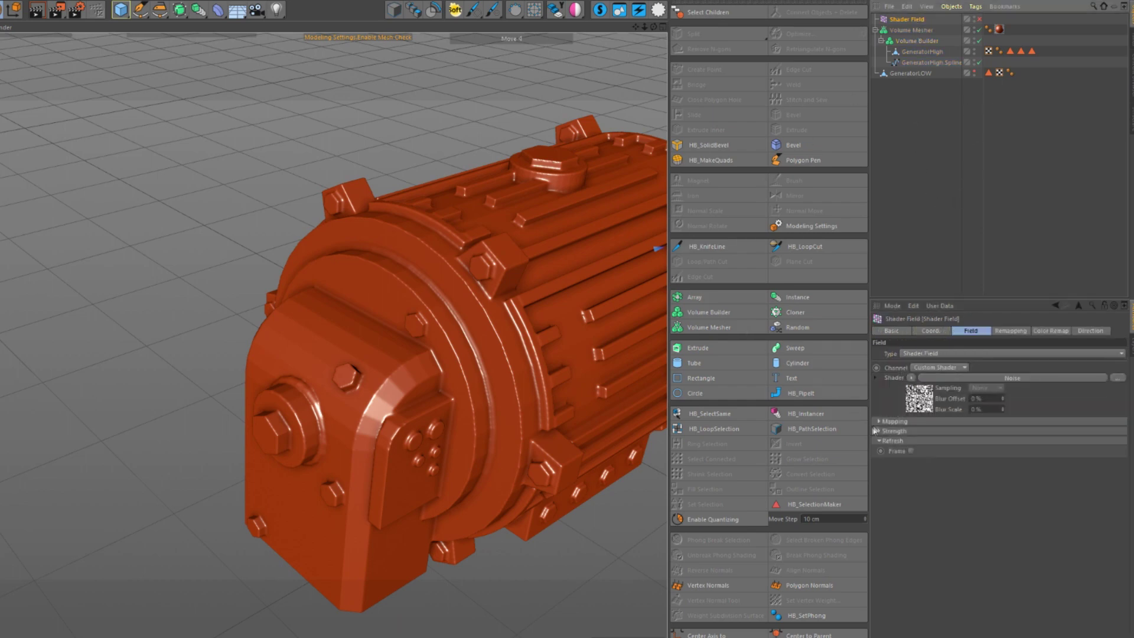
left_click(911, 379)
left_click(933, 426)
left_click(911, 378)
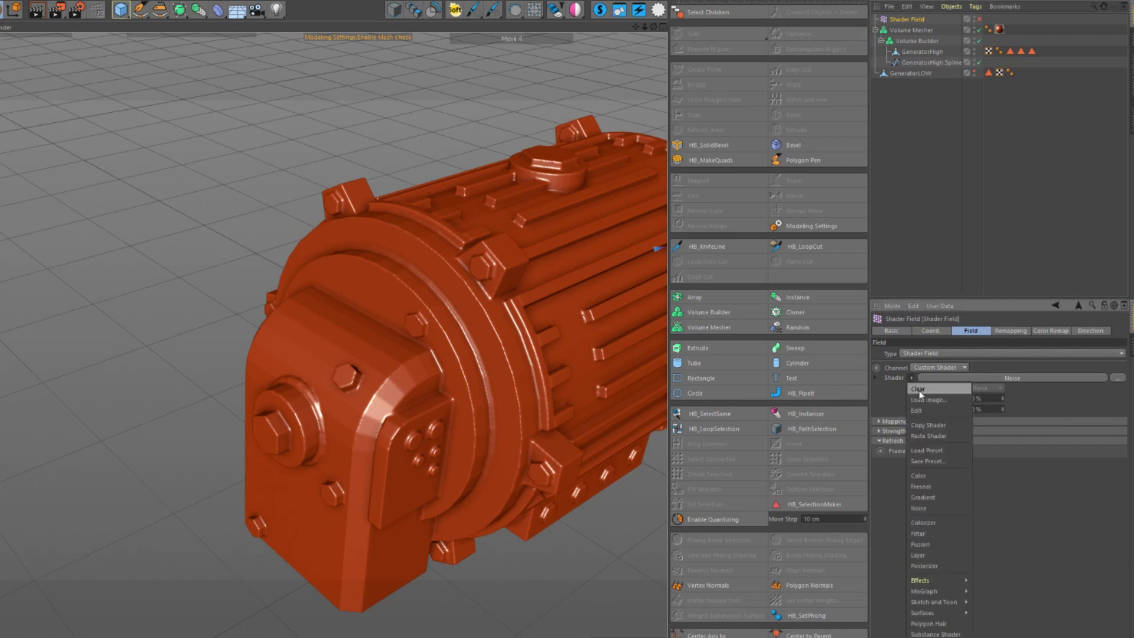
left_click(919, 388)
left_click(911, 379)
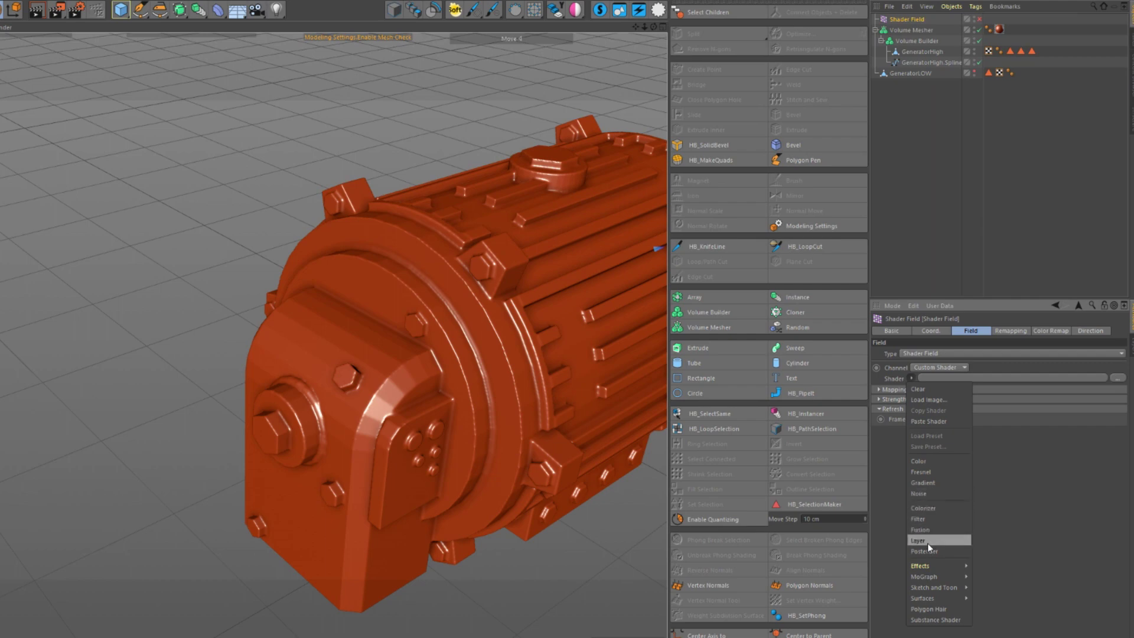
left_click(922, 493)
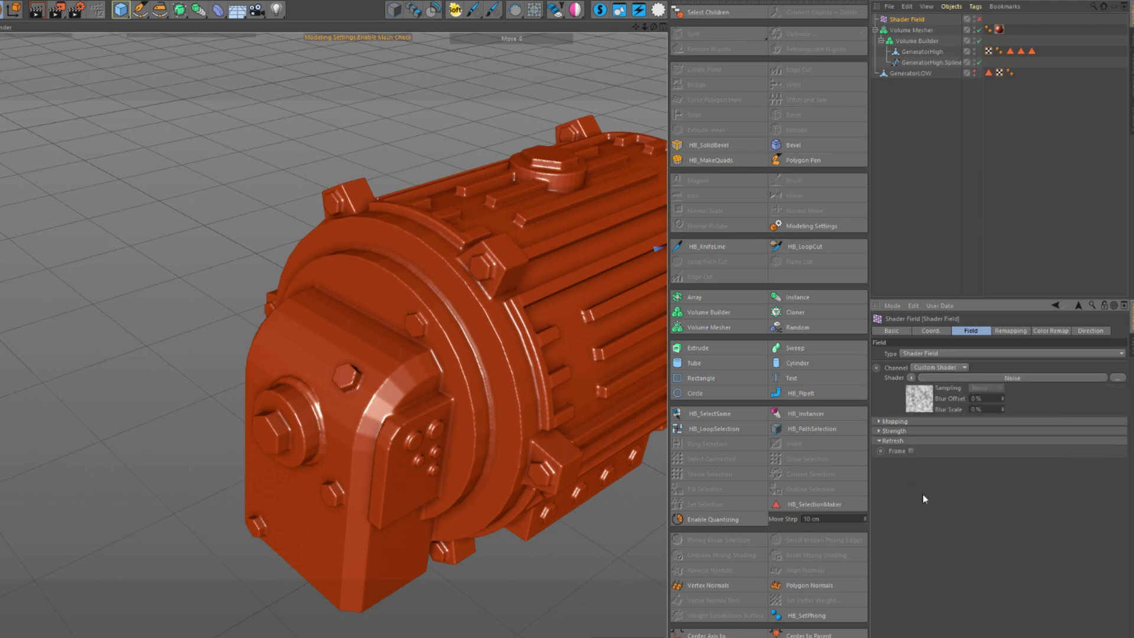
Enable the Shader Field that drives the Reshape Layer and check the generator's surface
left_click_drag(307, 386, 331, 396, "alt")
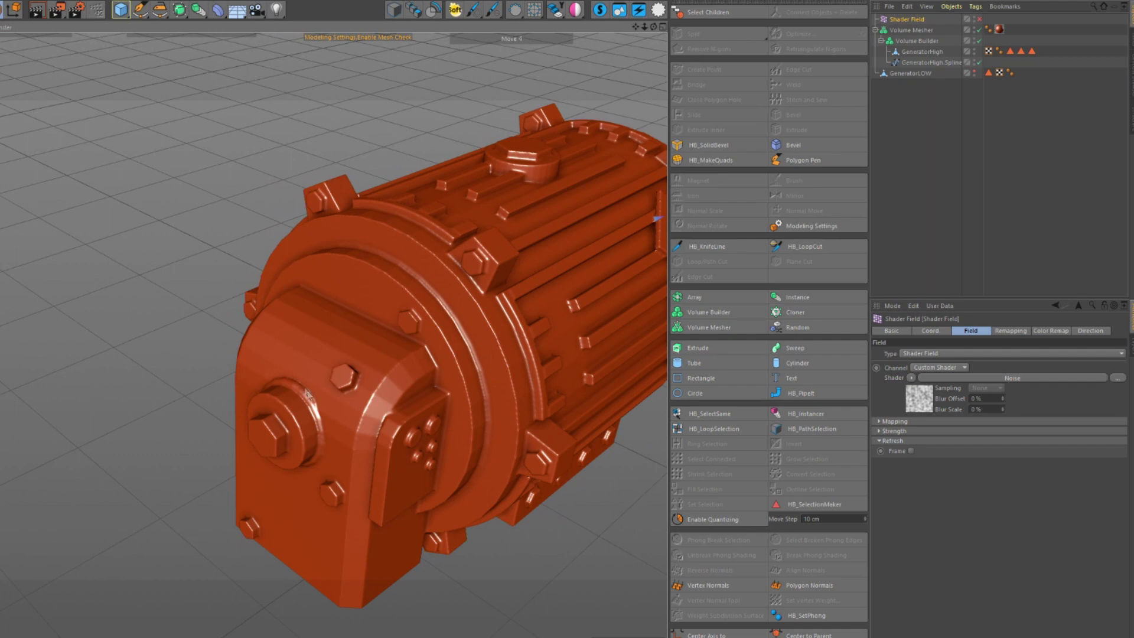
left_click(916, 41)
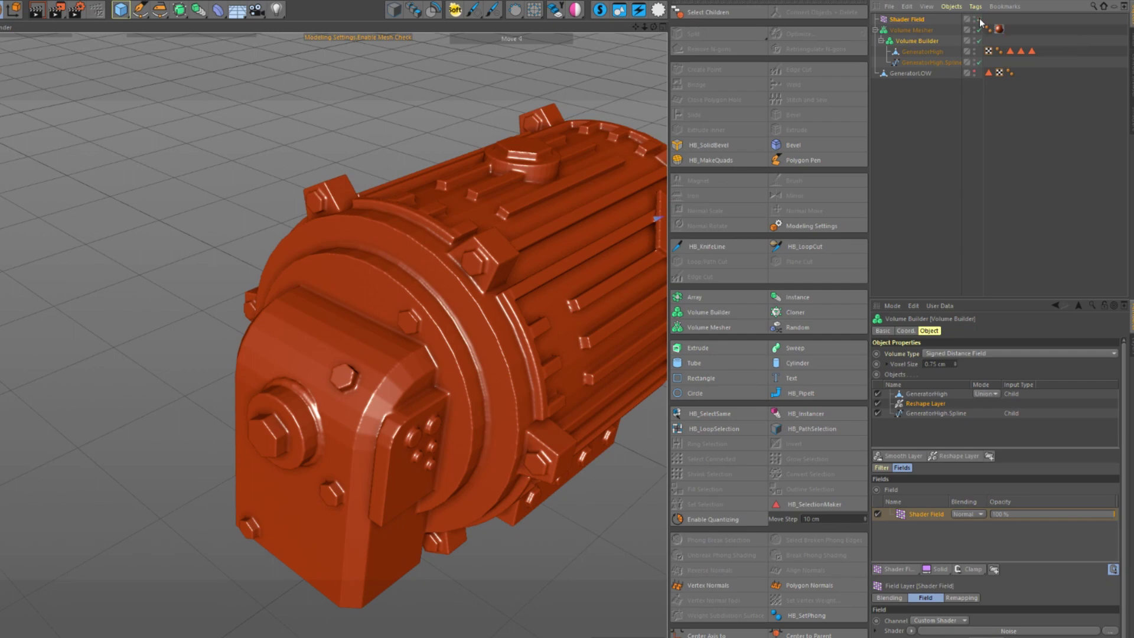
left_click_drag(430, 334, 446, 351, "alt")
left_click(913, 22)
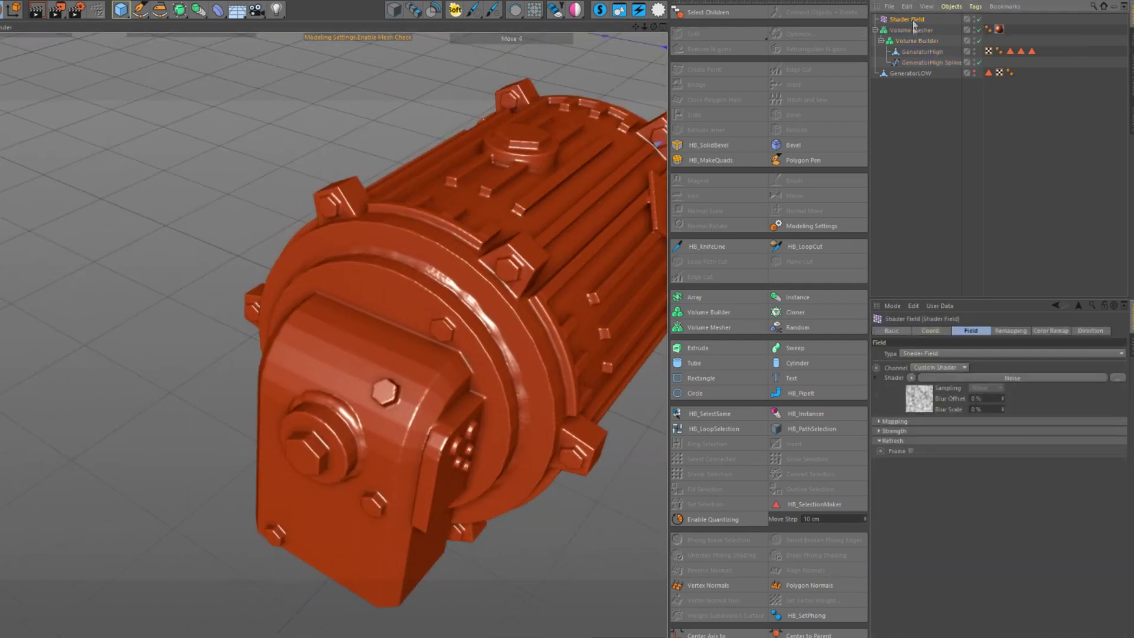
Paste the copied noise shader back into the Shader Field and open its noise settings
left_click(911, 378)
left_click(942, 439)
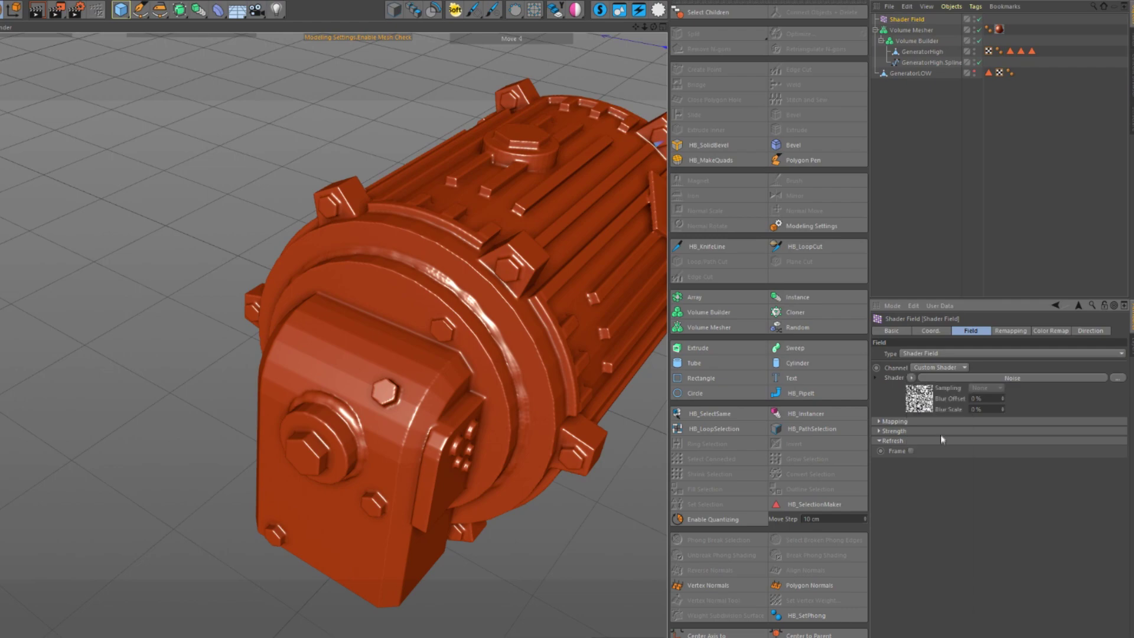
left_click_drag(551, 396, 579, 372, "alt")
left_click(914, 396)
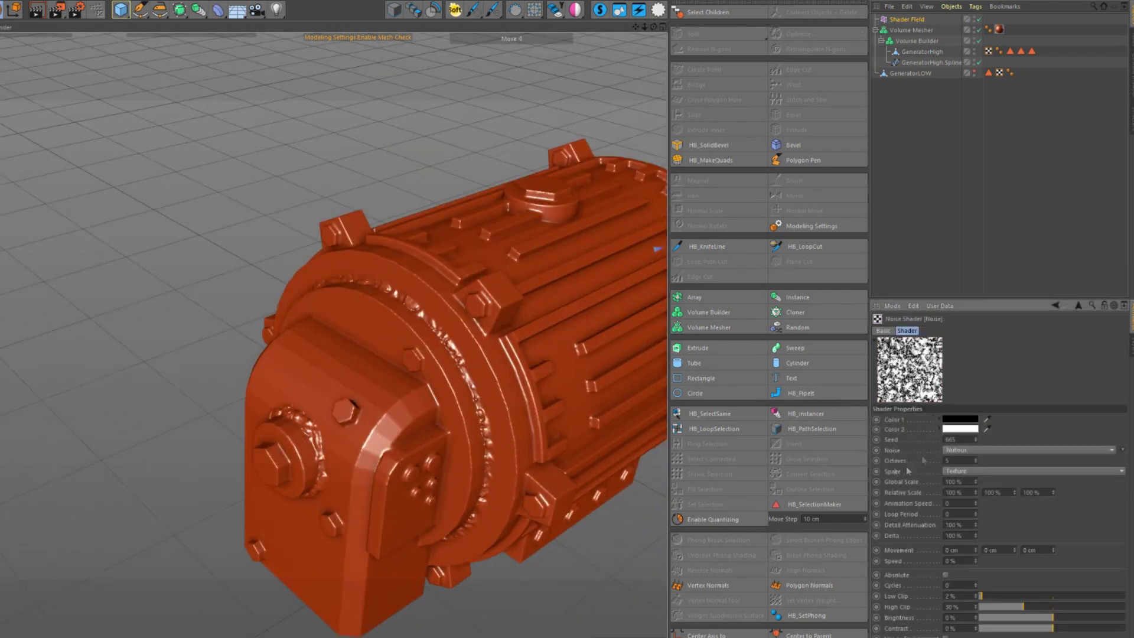
left_click_drag(425, 498, 365, 484, "alt")
right_click_drag(364, 481, 420, 440, "alt")
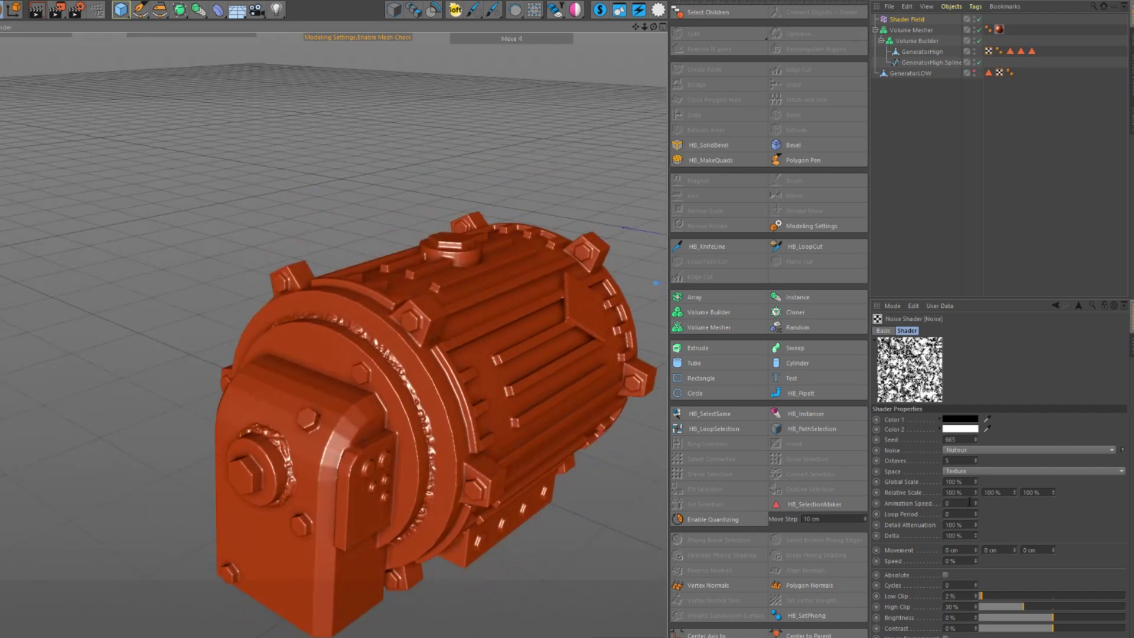
Try a Global Scale of 200 % on the noise shader, check the weld beads and undo the change
left_click(947, 481)
key("Return")
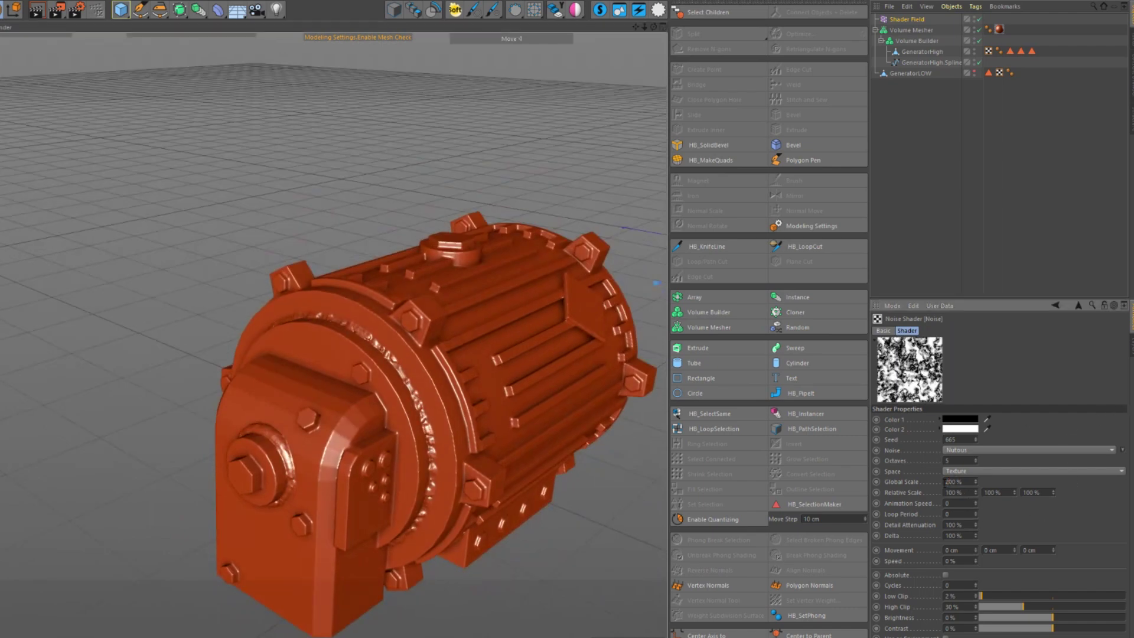
left_click_drag(300, 519, 407, 510, "alt")
left_click_drag(313, 392, 114, 382, "alt")
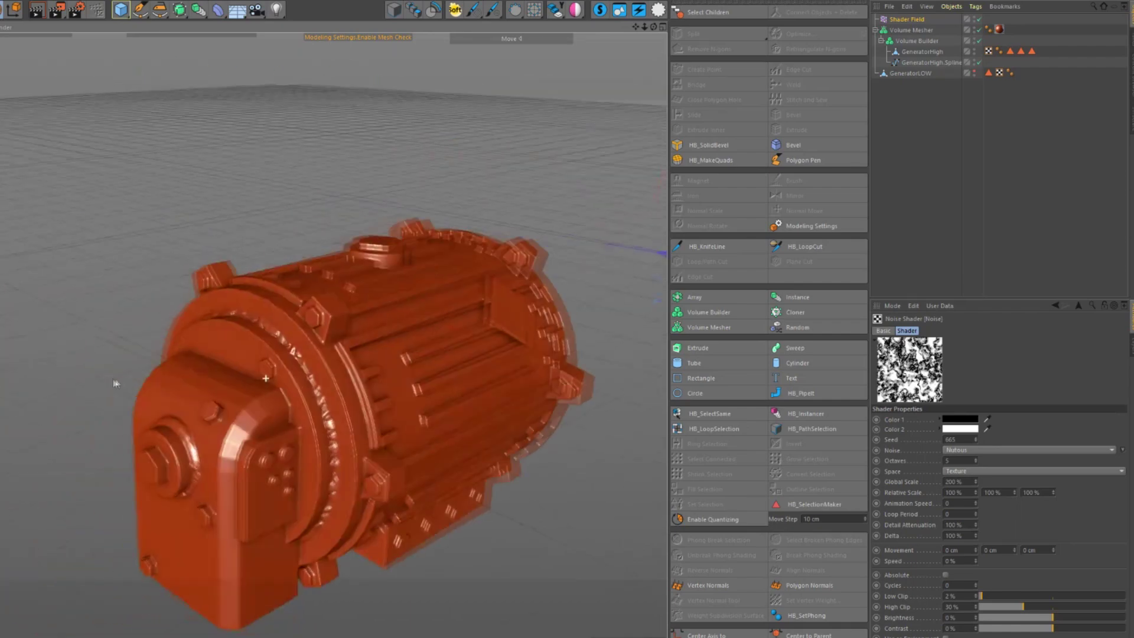
middle_click_drag(259, 412, 285, 432, "alt")
left_click_drag(285, 431, 275, 429, "alt")
key("ctrl+z")
middle_click_drag(279, 426, 292, 426, "alt")
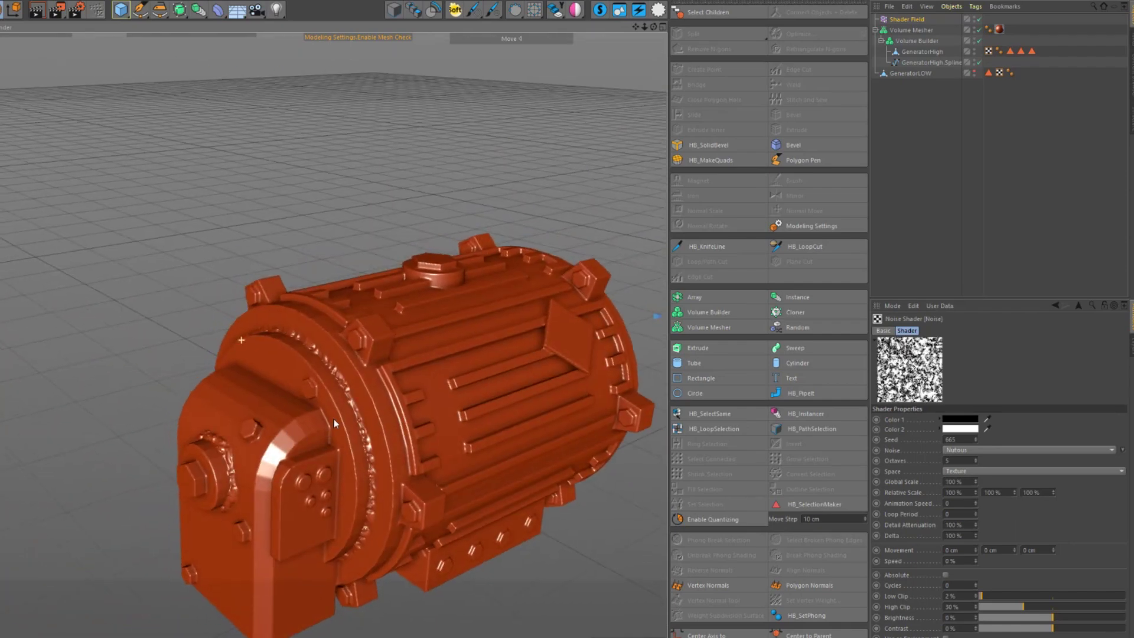
Select the flange weld points of GeneratorHigh.Spline with Rectangle Selection while the Volume Builder is temporarily disabled
left_click_drag(441, 328, 472, 334, "alt")
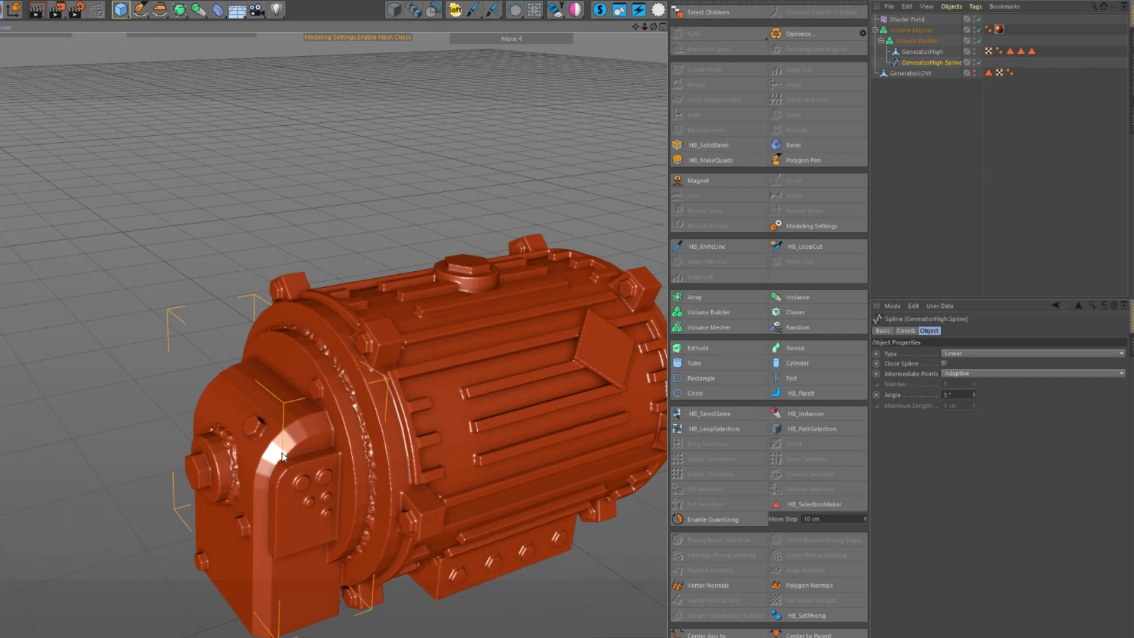
key("e")
left_click(978, 41)
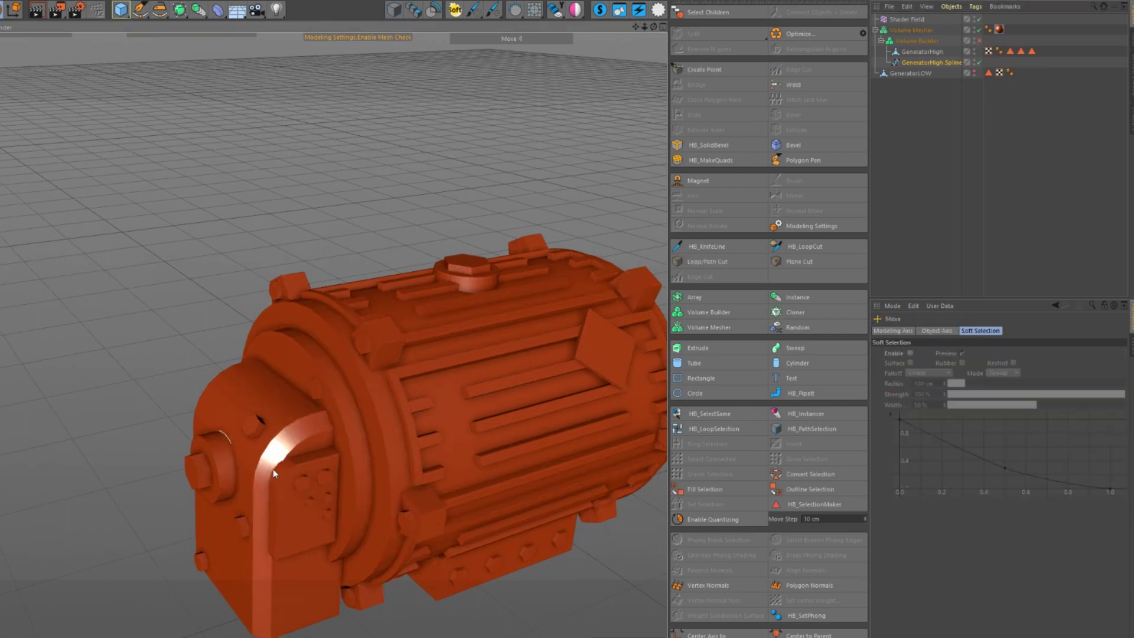
scroll(351, 394, "up", 5)
key("space")
left_click_drag(349, 245, 413, 617)
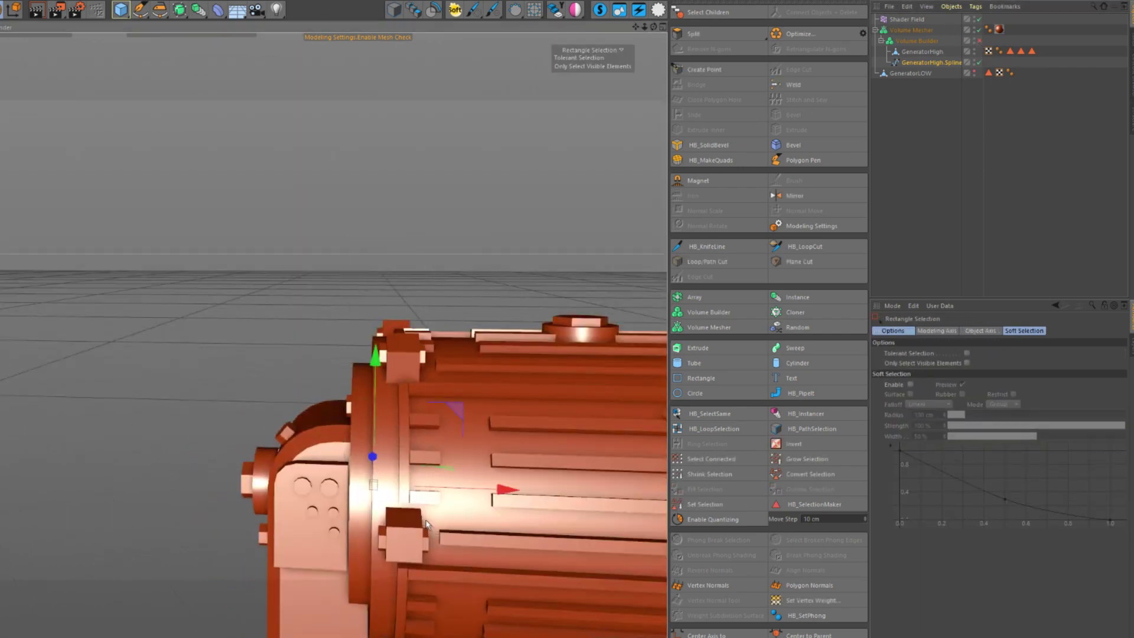
left_click_drag(481, 277, 549, 307, "alt")
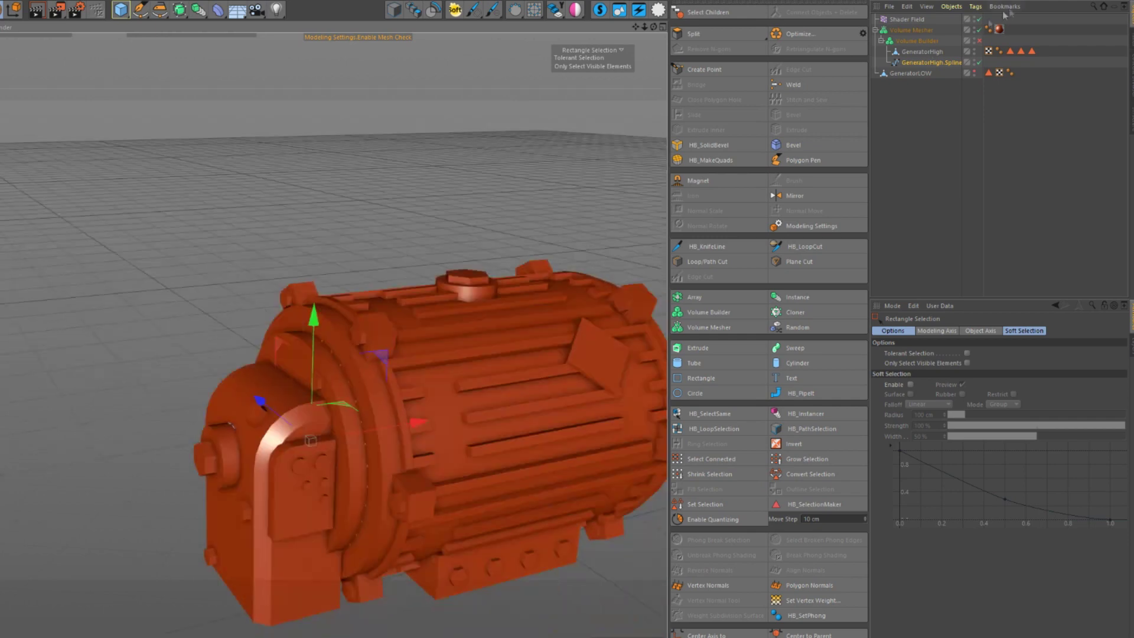
left_click(979, 42)
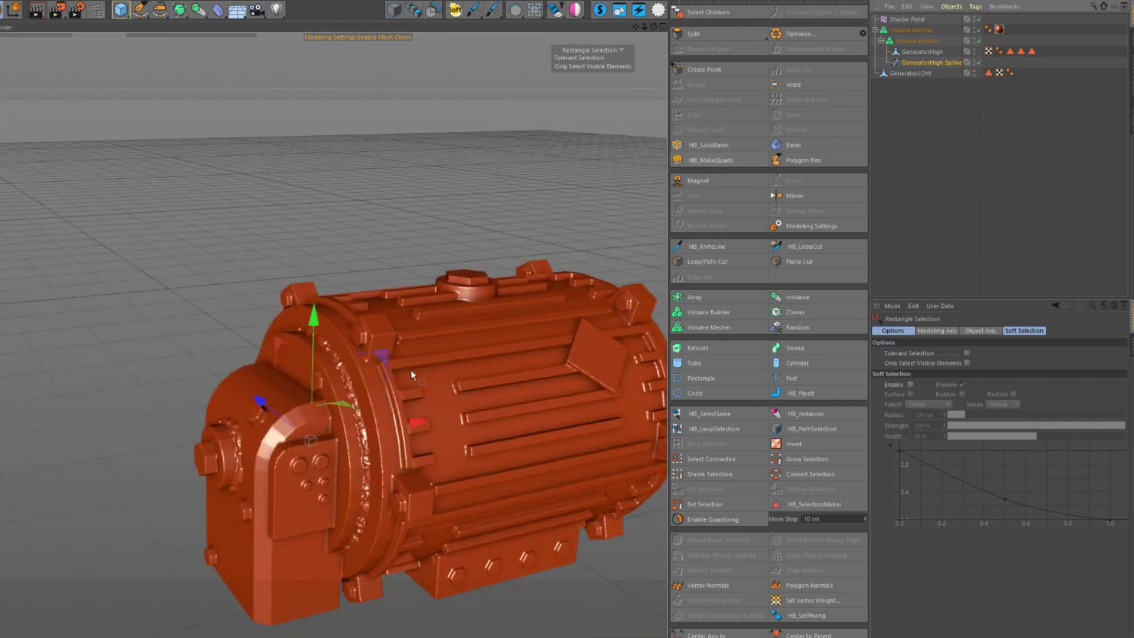
Examine the roughened weld beads around the flange and the boss from several angles and distances
left_click_drag(451, 389, 493, 385, "alt")
right_click_drag(492, 385, 555, 519, "alt")
key("9")
left_click_drag(480, 517, 561, 520, "alt")
middle_click_drag(237, 355, 317, 444, "alt")
right_click_drag(317, 444, 415, 490, "alt")
left_click_drag(415, 490, 364, 524, "alt")
left_click_drag(364, 469, 204, 475, "alt")
left_click_drag(468, 543, 446, 496, "alt")
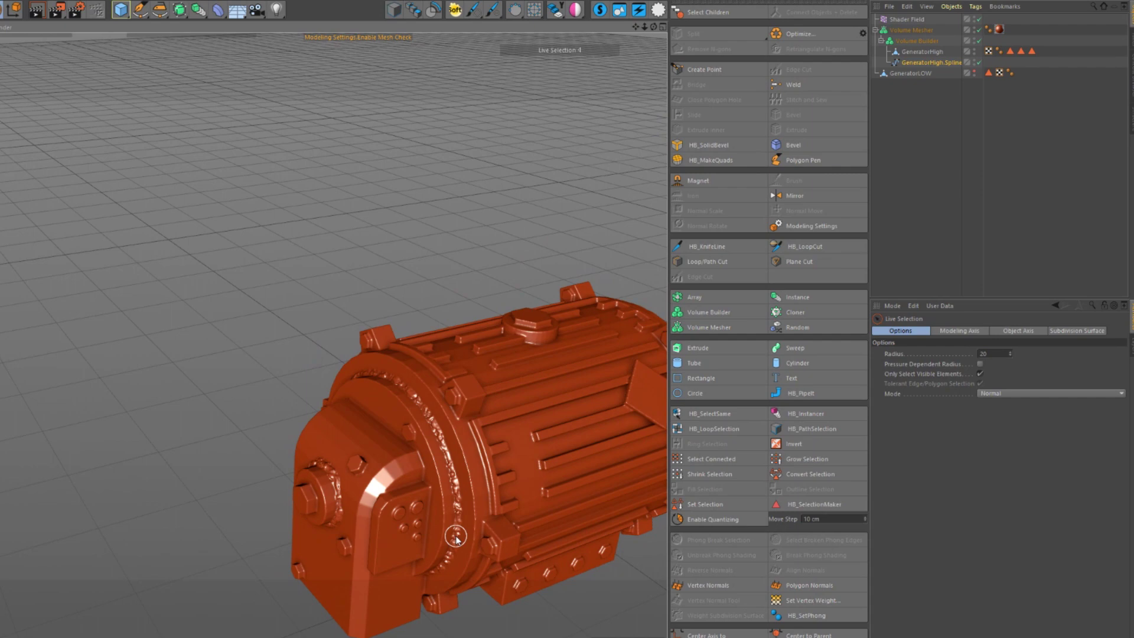
left_click_drag(456, 539, 458, 507, "alt")
middle_click_drag(378, 466, 399, 431, "alt")
left_click_drag(395, 429, 417, 453, "alt")
scroll(405, 423, "up", 2)
middle_click_drag(440, 441, 403, 465, "alt")
left_click_drag(402, 464, 434, 458, "alt")
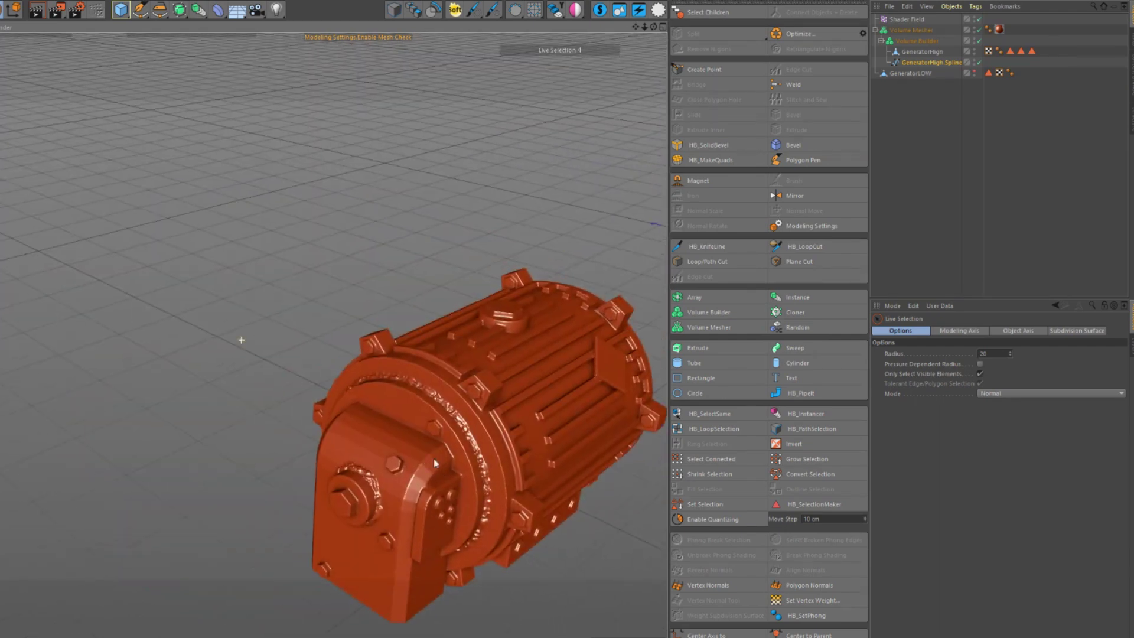
Add a Smooth Layer between GeneratorHigh and the Reshape Layer in the Volume Builder's object list and select it
left_click(909, 31)
left_click(908, 41)
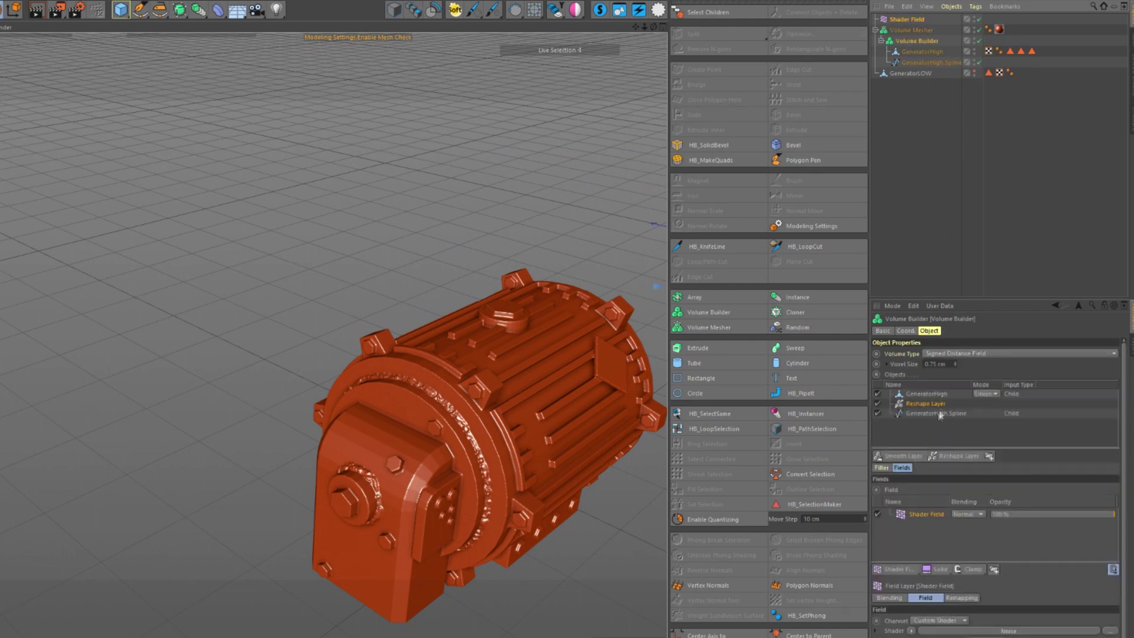
left_click(898, 456)
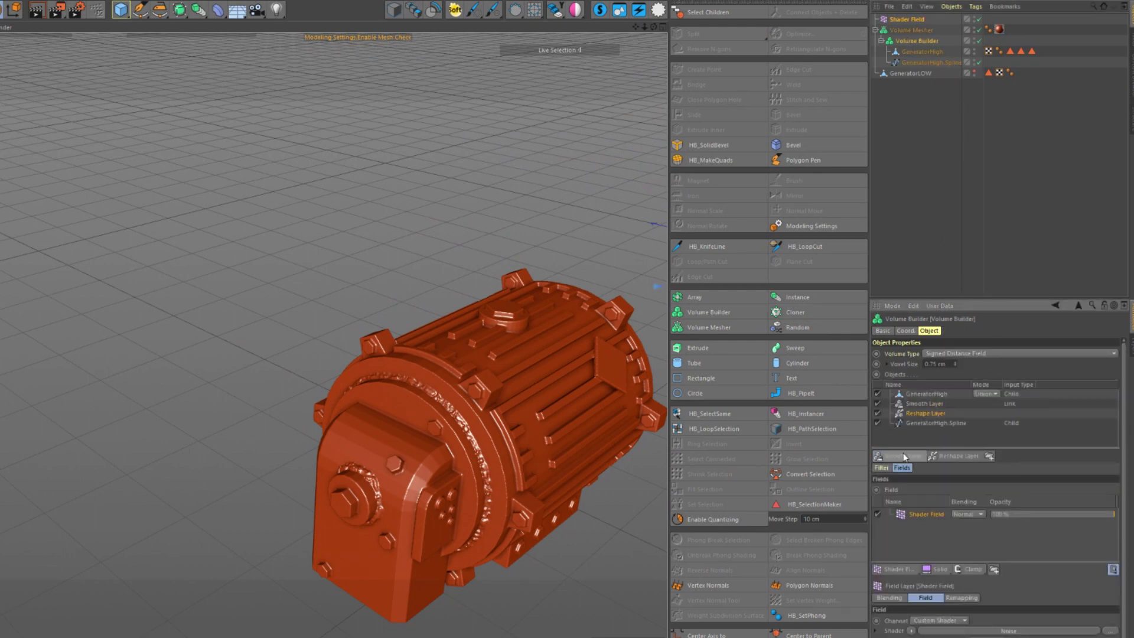
left_click(933, 405)
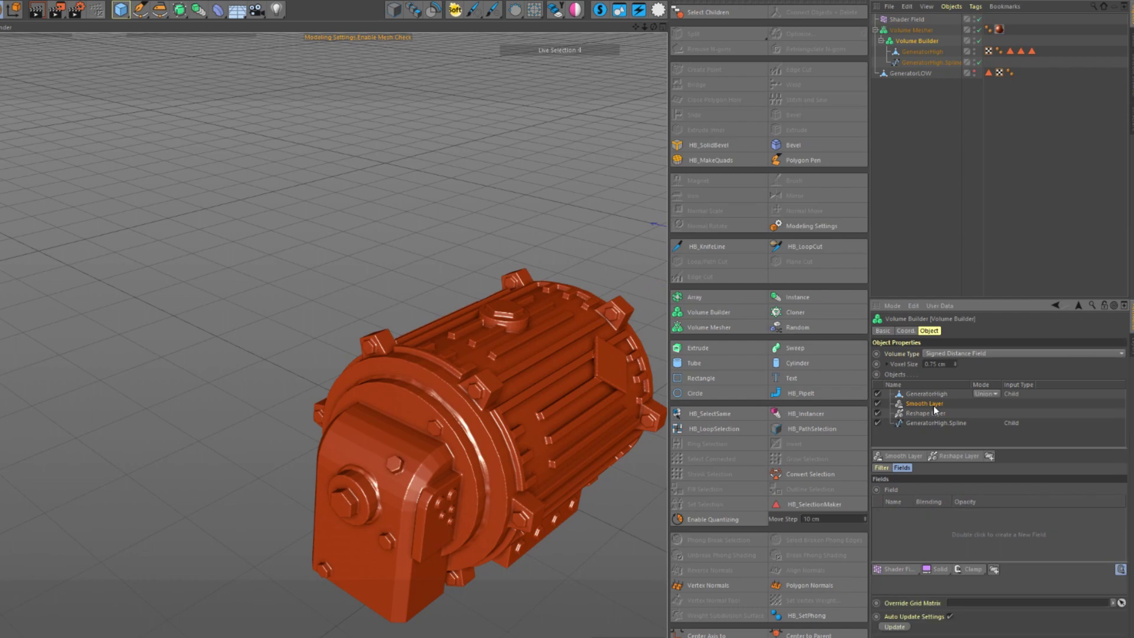
Set the Smooth Layer's Gaussian filter strength to 27 % and inspect the weld beads from closer up
left_click(881, 467)
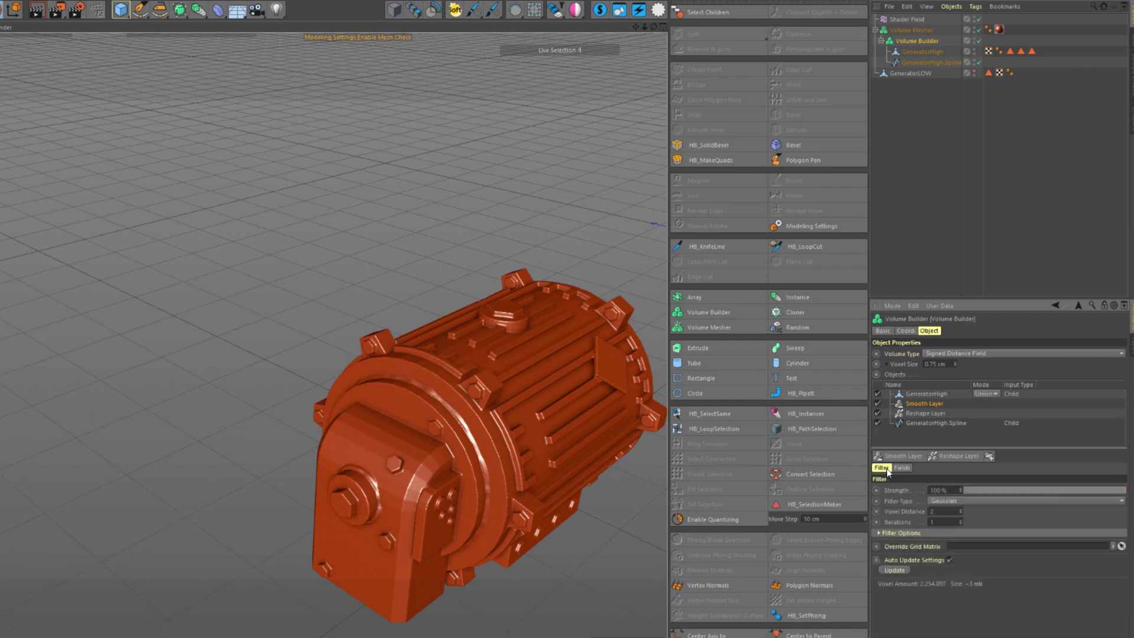
left_click(998, 491)
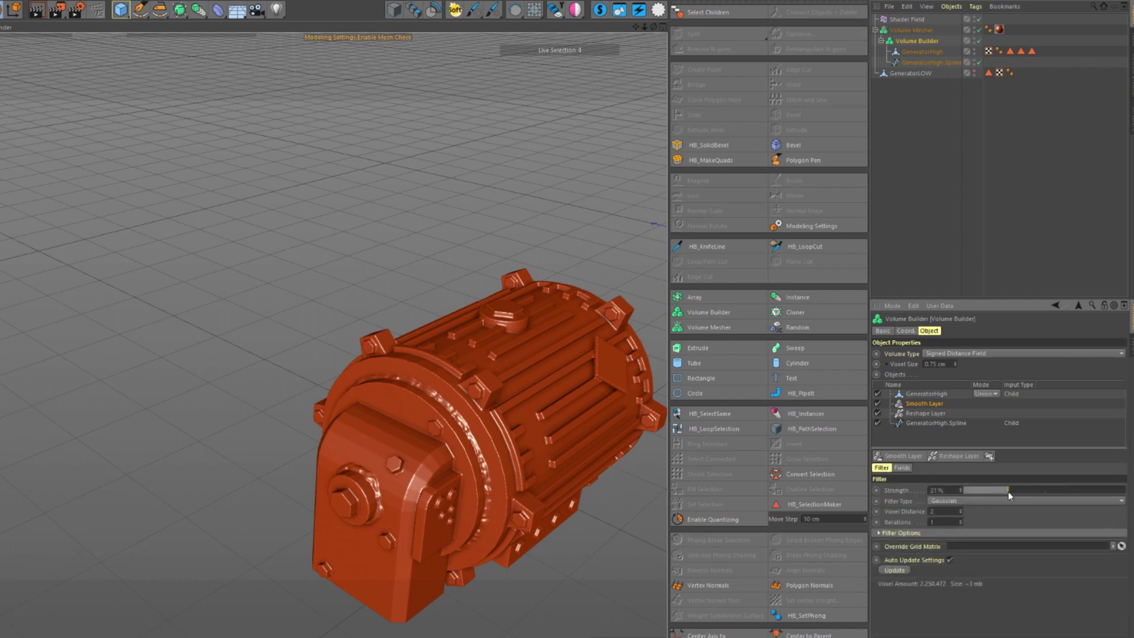
mouse_move(349, 437)
left_mouse_down("alt")
mouse_move(425, 390)
mouse_move(472, 413)
mouse_move(354, 454)
left_mouse_up("alt")
scroll(443, 521, "up", 3)
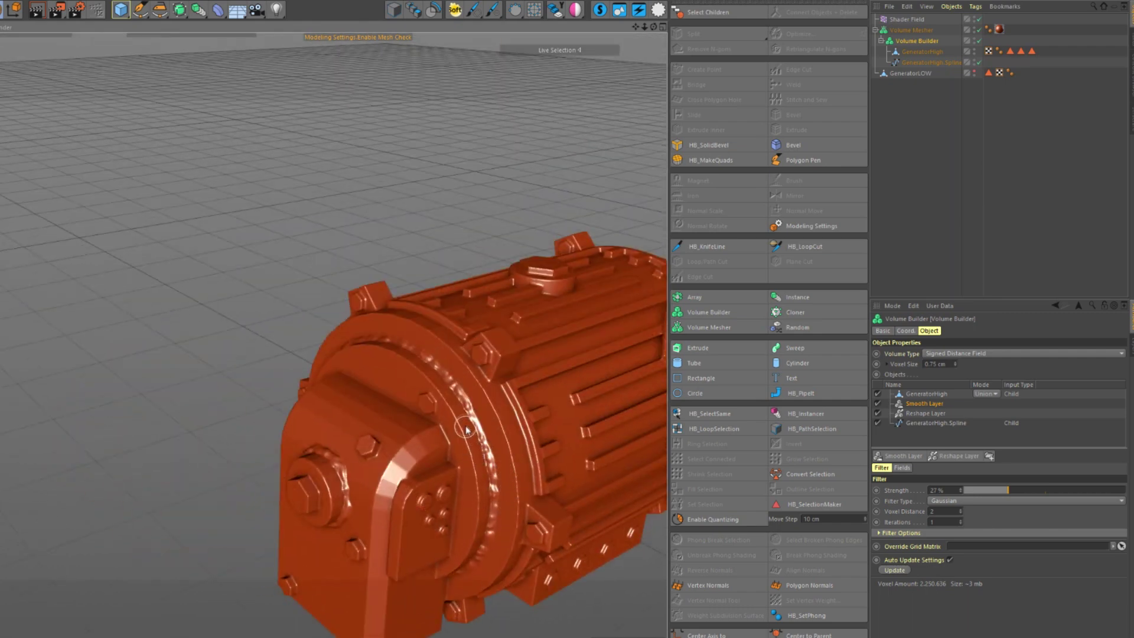
left_click_drag(475, 416, 472, 430, "alt")
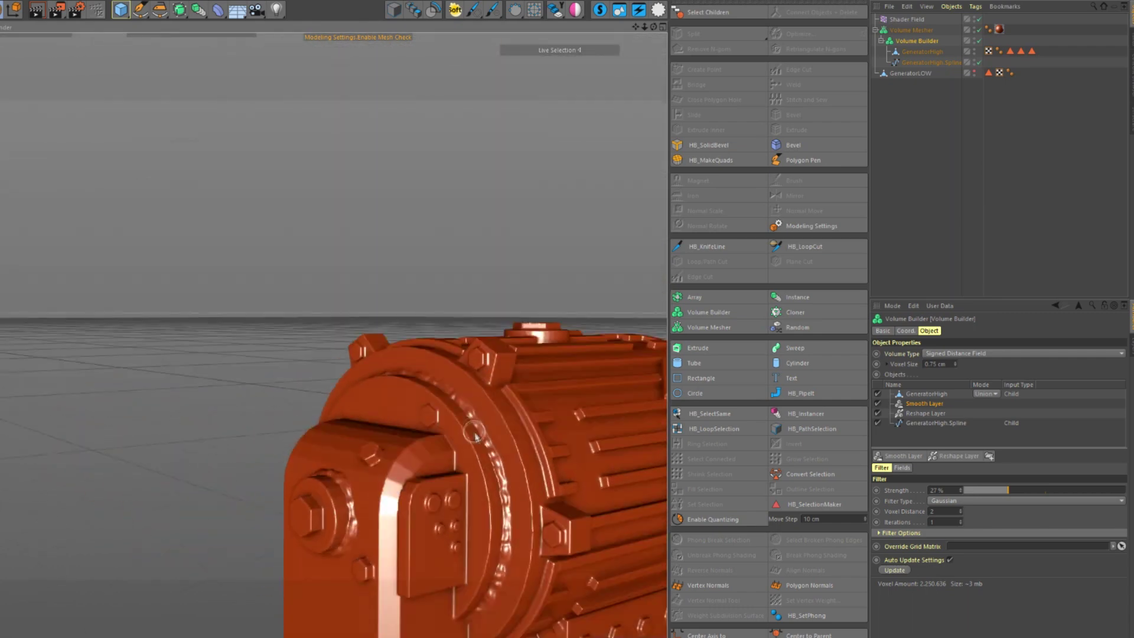
left_click_drag(498, 506, 494, 541, "alt")
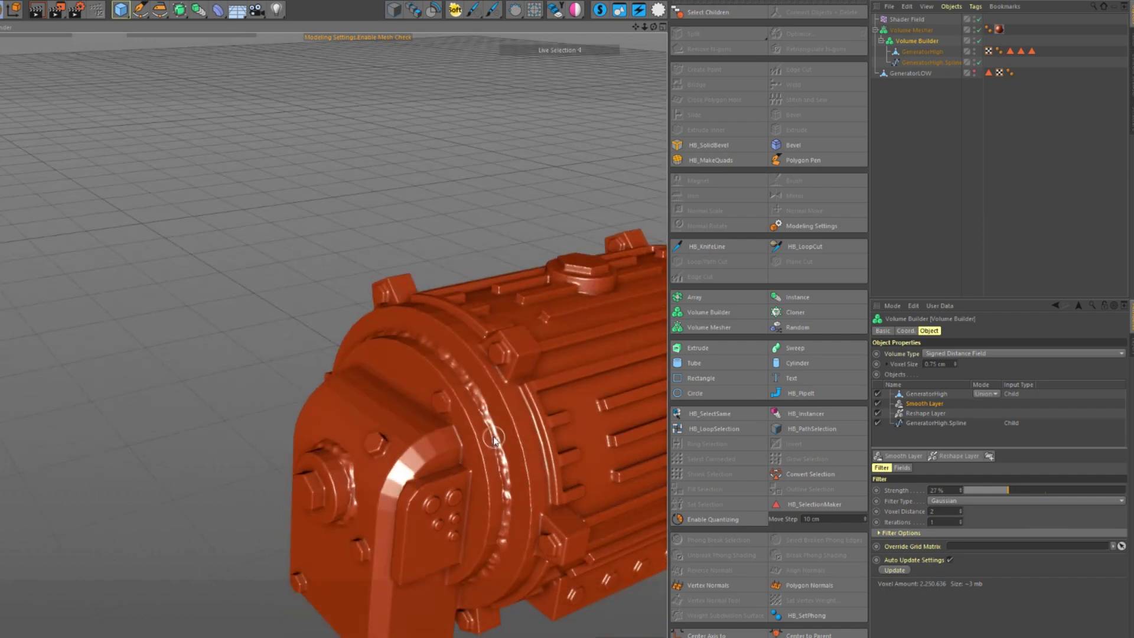
left_click_drag(496, 465, 500, 480, "alt")
left_click_drag(439, 416, 411, 446, "alt")
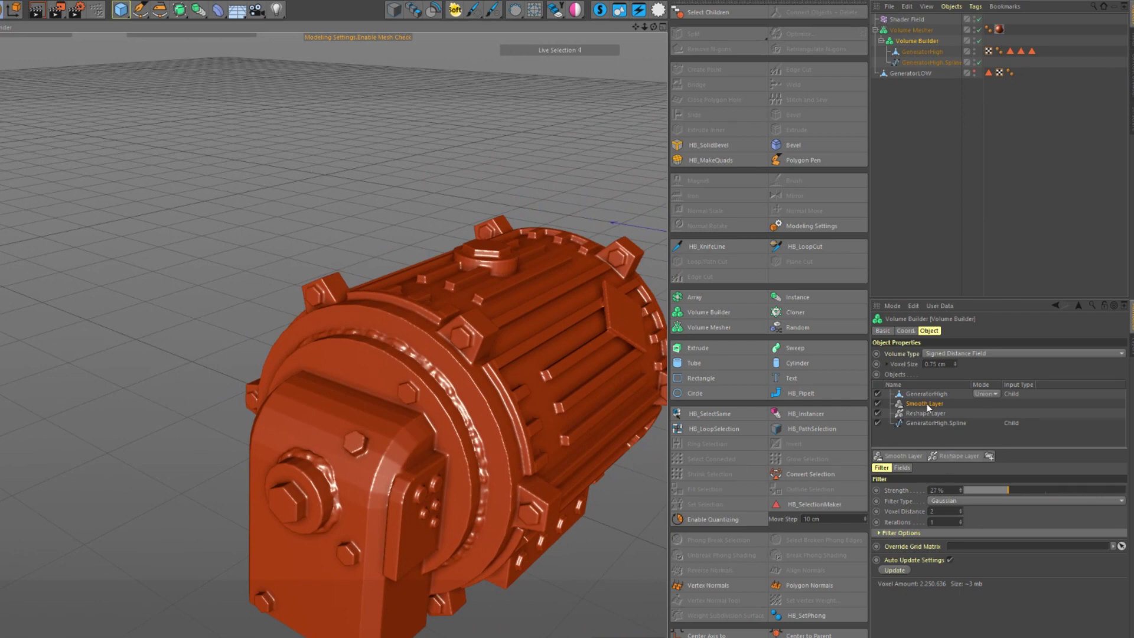
Limit the Smooth Layer with a Random Field and set the field's random mode to Noise
left_click(901, 468)
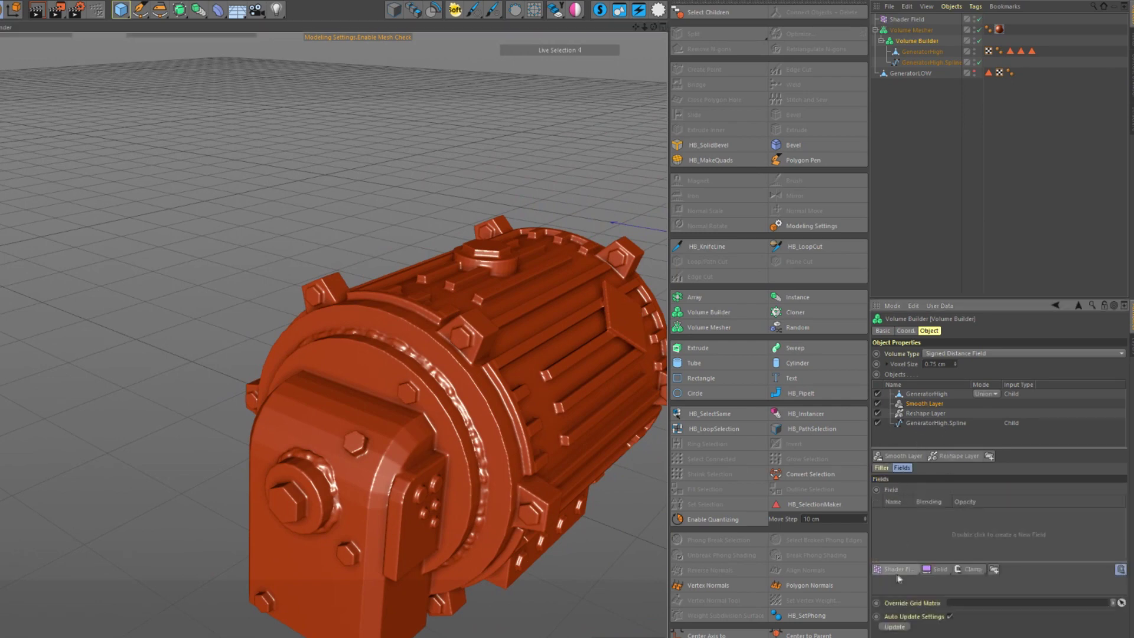
left_click(898, 570)
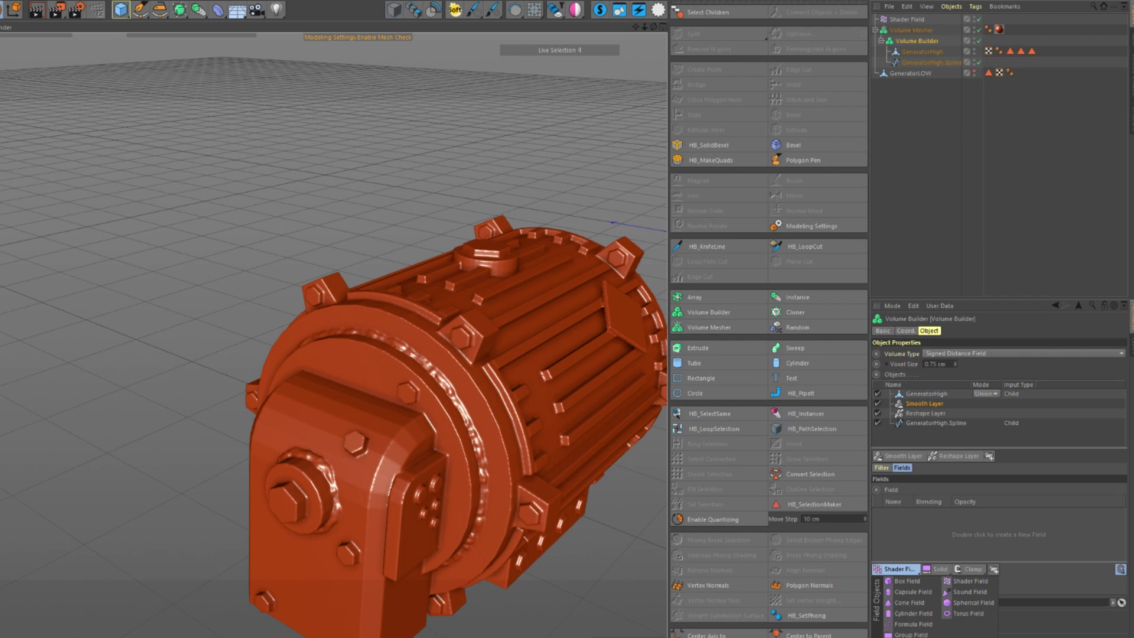
left_click(921, 637)
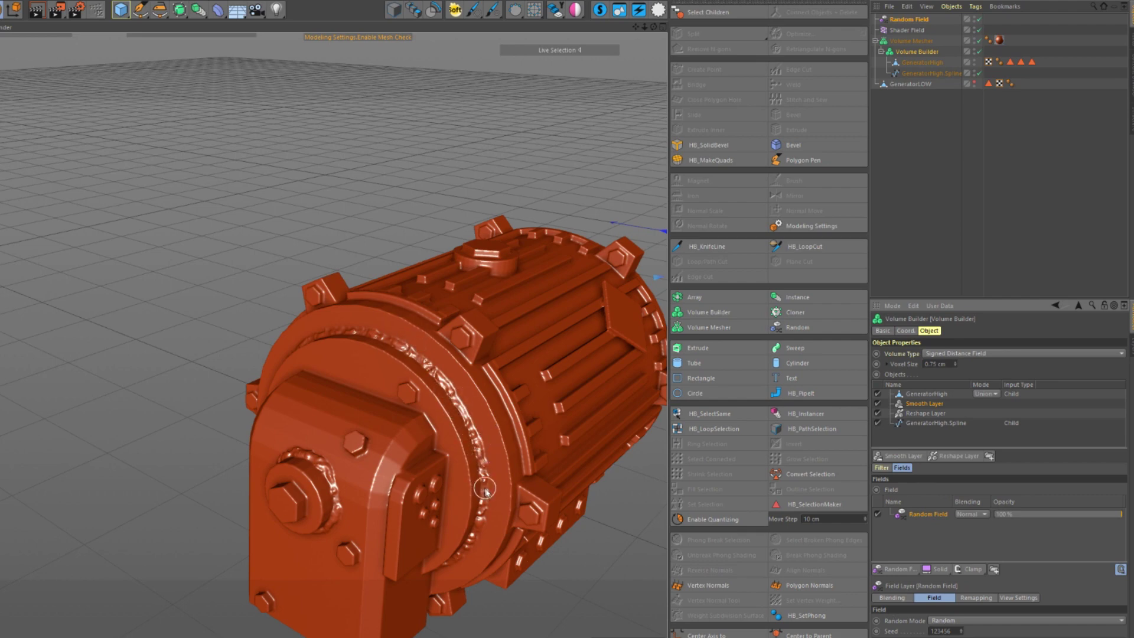
left_click_drag(489, 506, 486, 450, "alt")
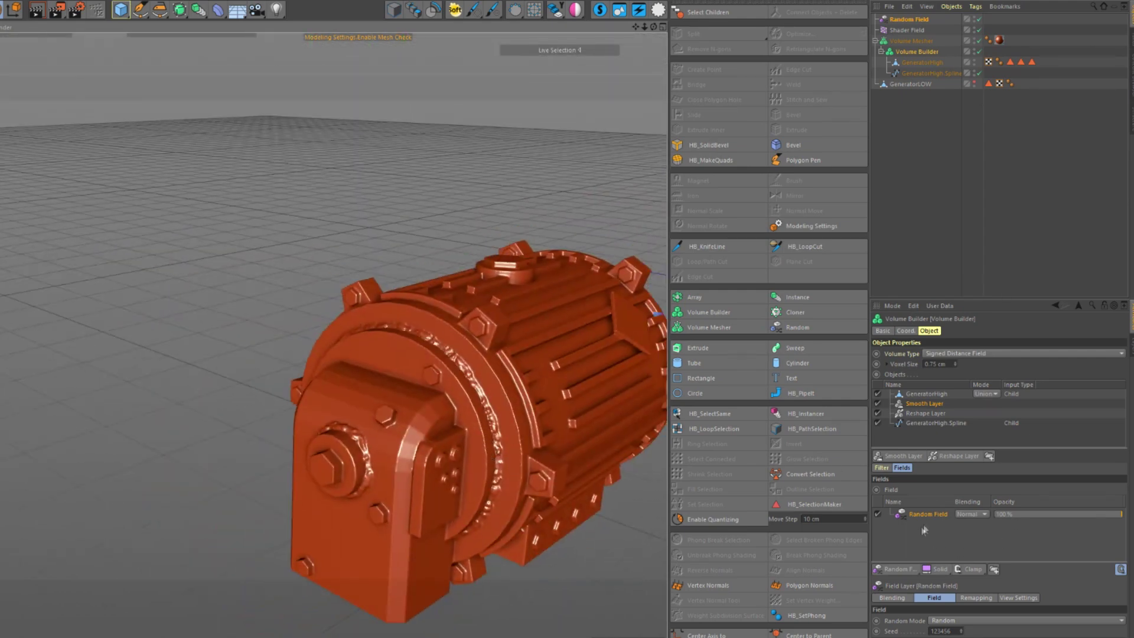
left_click(956, 620)
left_click(942, 637)
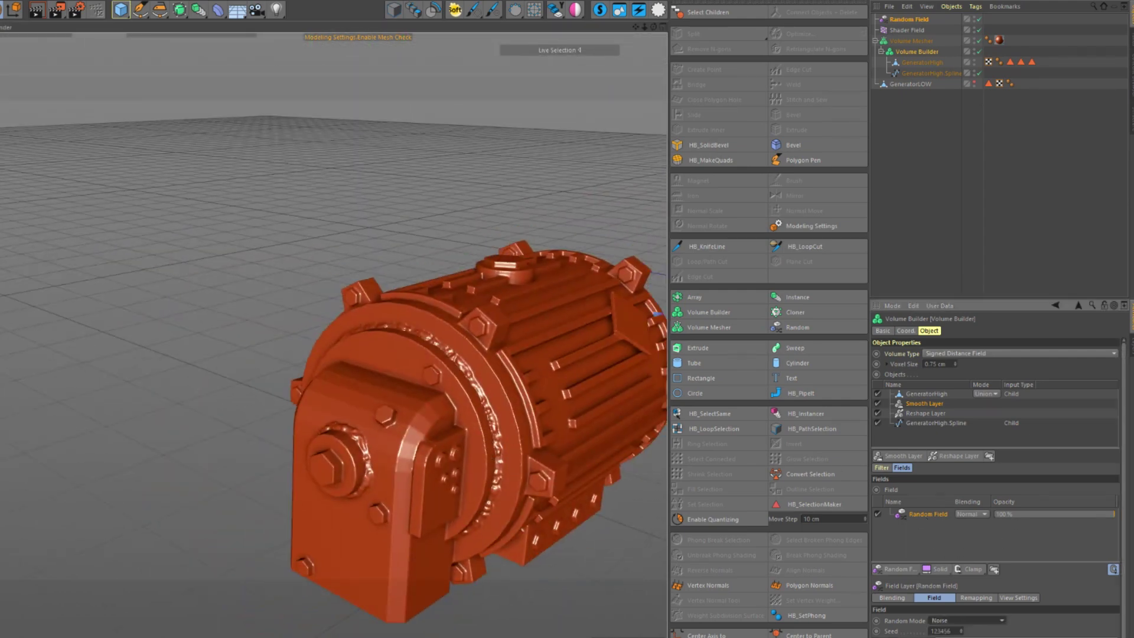
left_click_drag(479, 502, 241, 340, "alt")
left_click_drag(478, 458, 251, 342, "alt")
Add a second Smooth Layer above GeneratorHigh in the Volume Builder's object list and set its Gaussian filter strength to 18 %
left_click(929, 395)
left_click(897, 457)
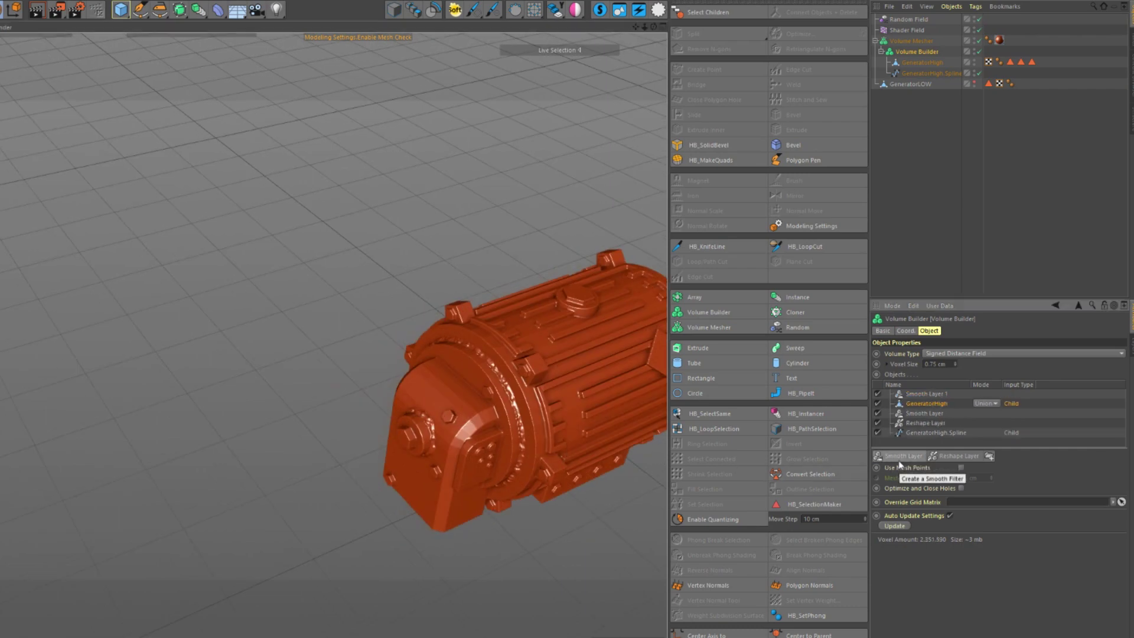
left_click(915, 395)
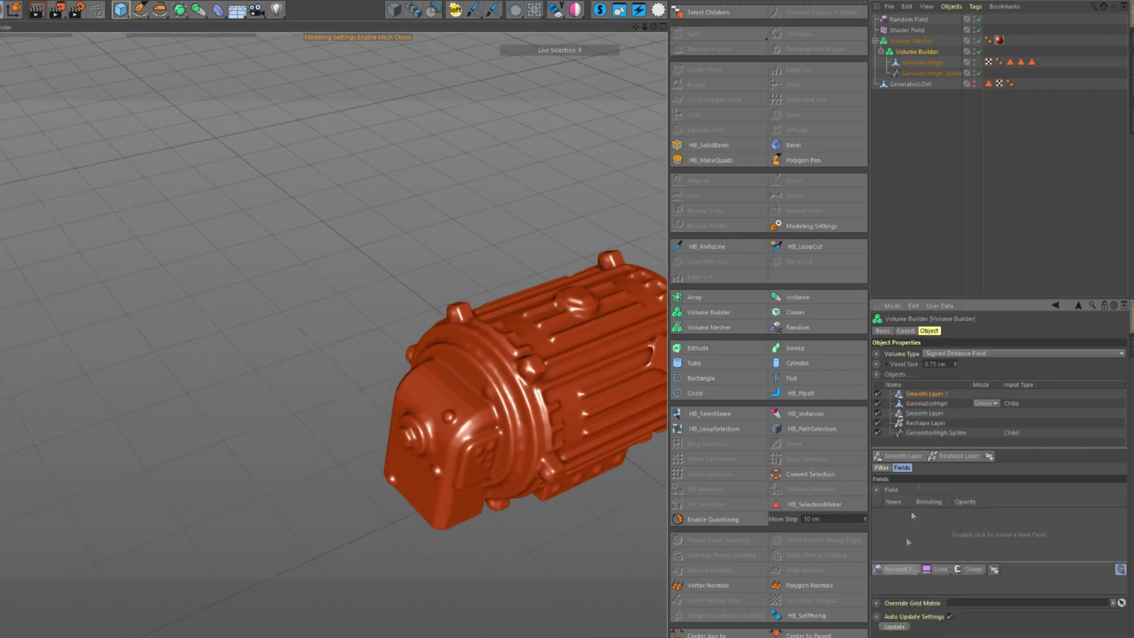
left_click(881, 468)
left_click(994, 490)
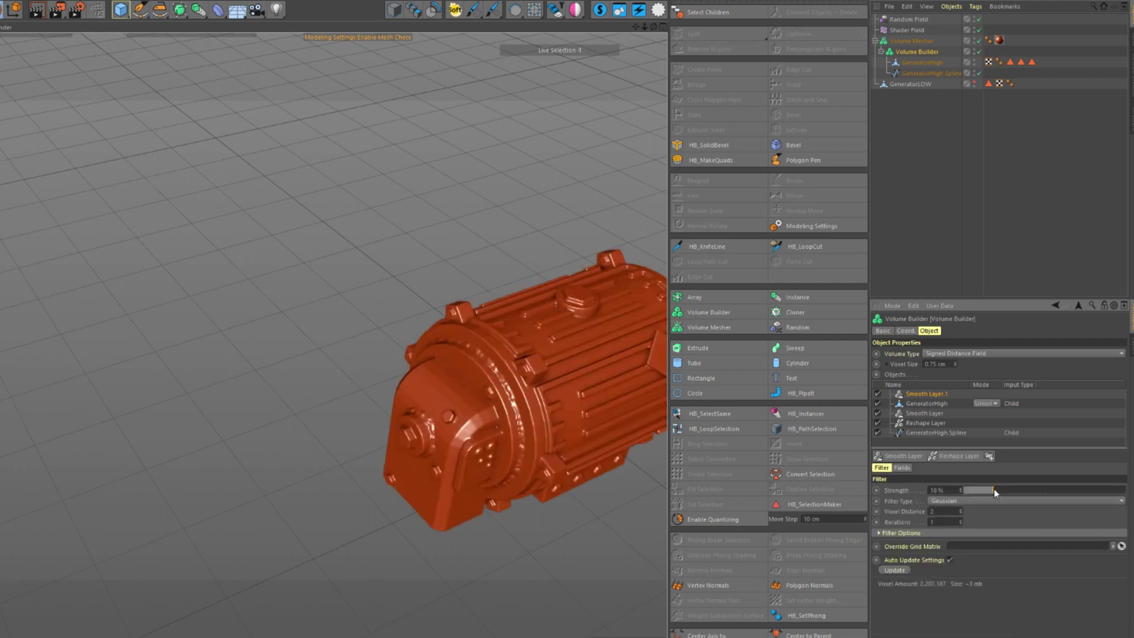
Examine the softened edges and weld beads of the generator from both sides and at several distances
left_click_drag(478, 412, 518, 427, "alt")
scroll(542, 438, "down", 3)
scroll(542, 439, "up", 4)
scroll(519, 427, "down", 7)
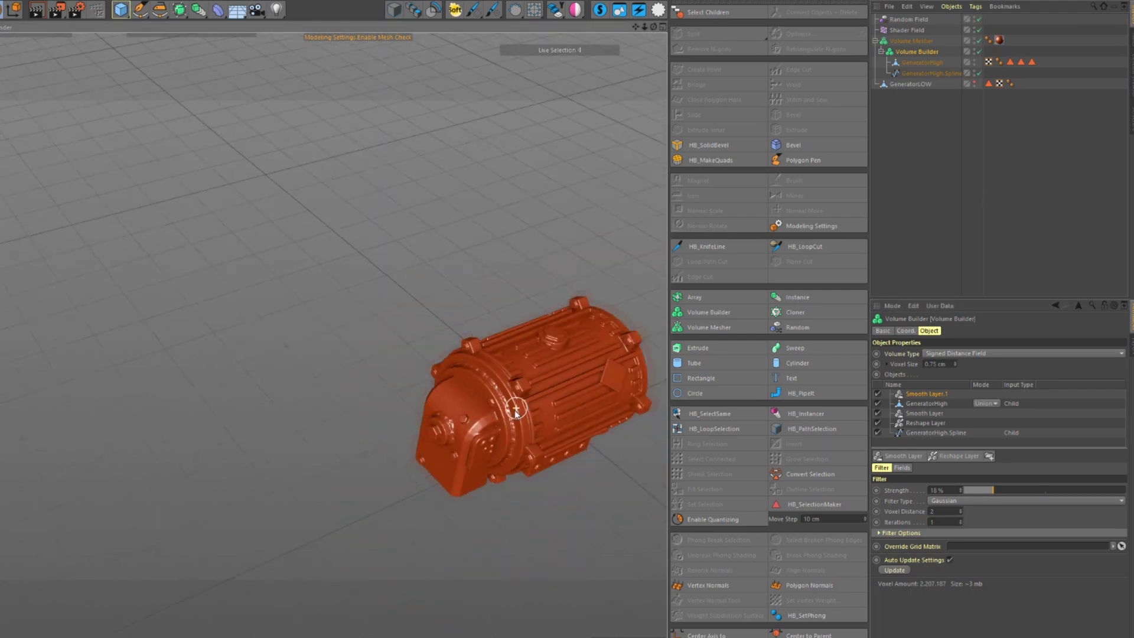
scroll(509, 440, "up", 2)
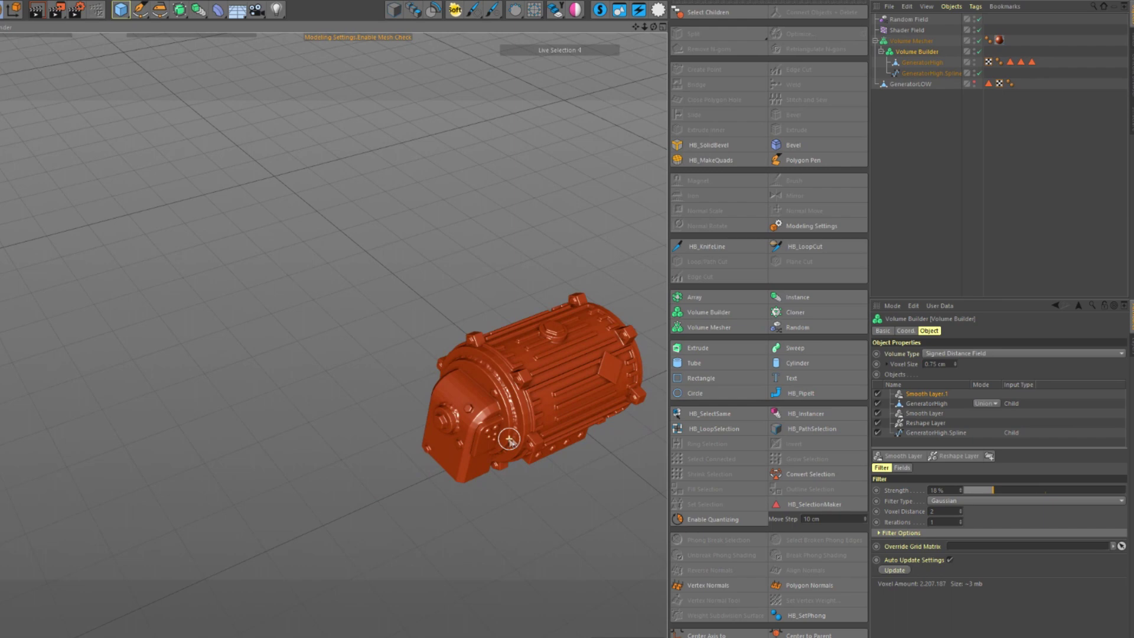
scroll(490, 436, "up", 4)
left_click_drag(482, 447, 413, 433, "alt")
scroll(501, 422, "up", 2)
scroll(448, 428, "down", 3)
scroll(450, 453, "down", 2)
scroll(450, 453, "up", 2)
scroll(414, 431, "up", 2)
scroll(425, 396, "up", 2)
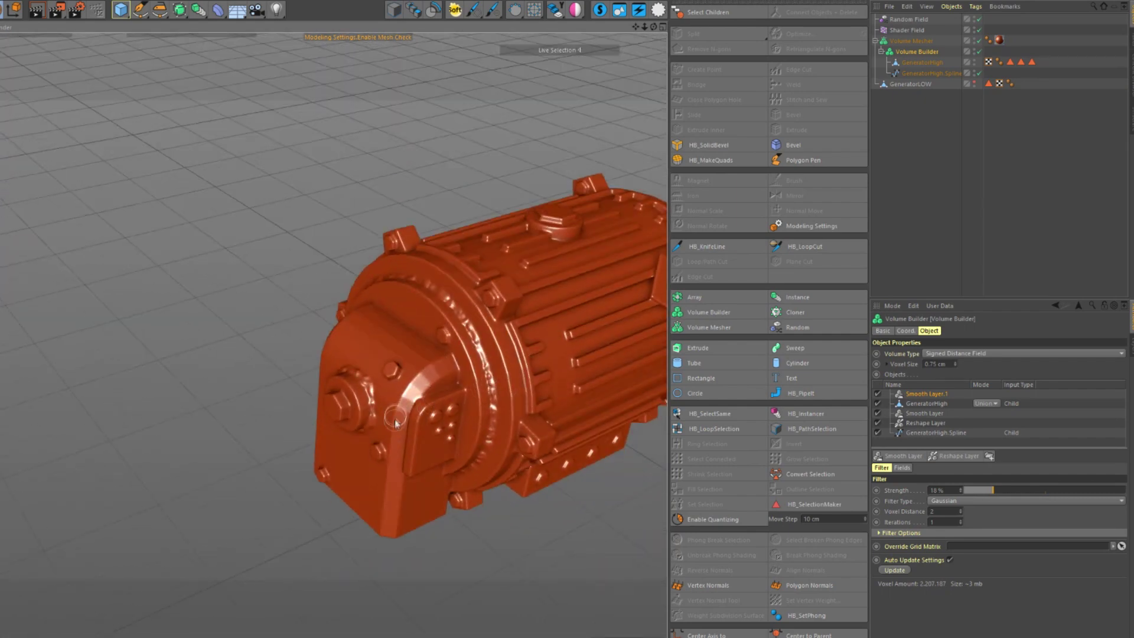
left_click_drag(407, 381, 569, 338, "alt")
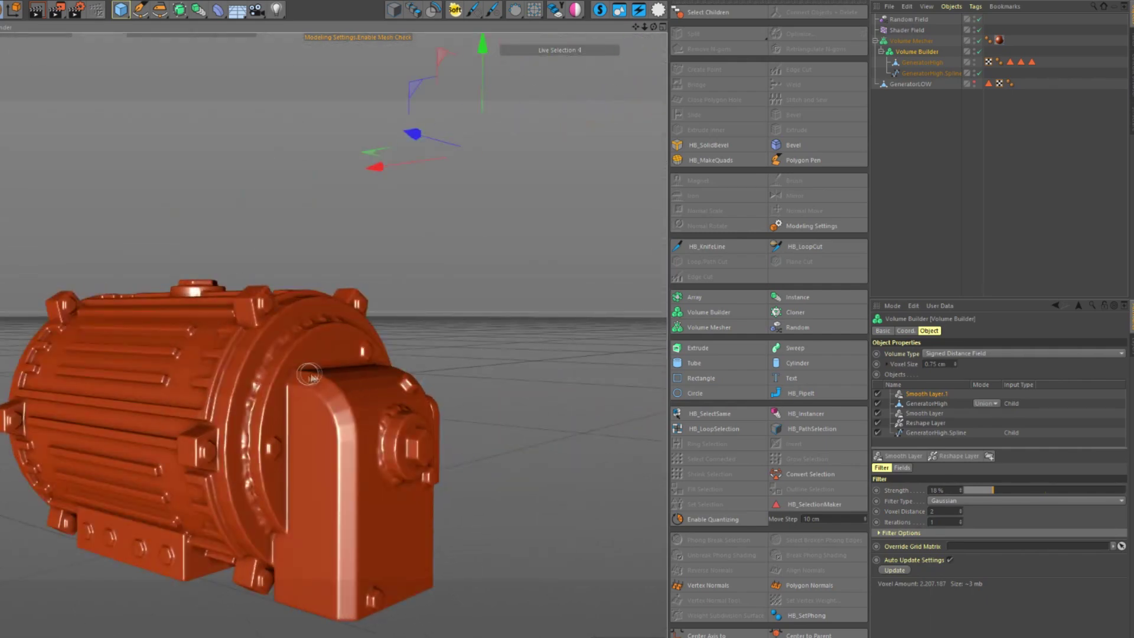
left_click_drag(349, 408, 335, 378, "alt")
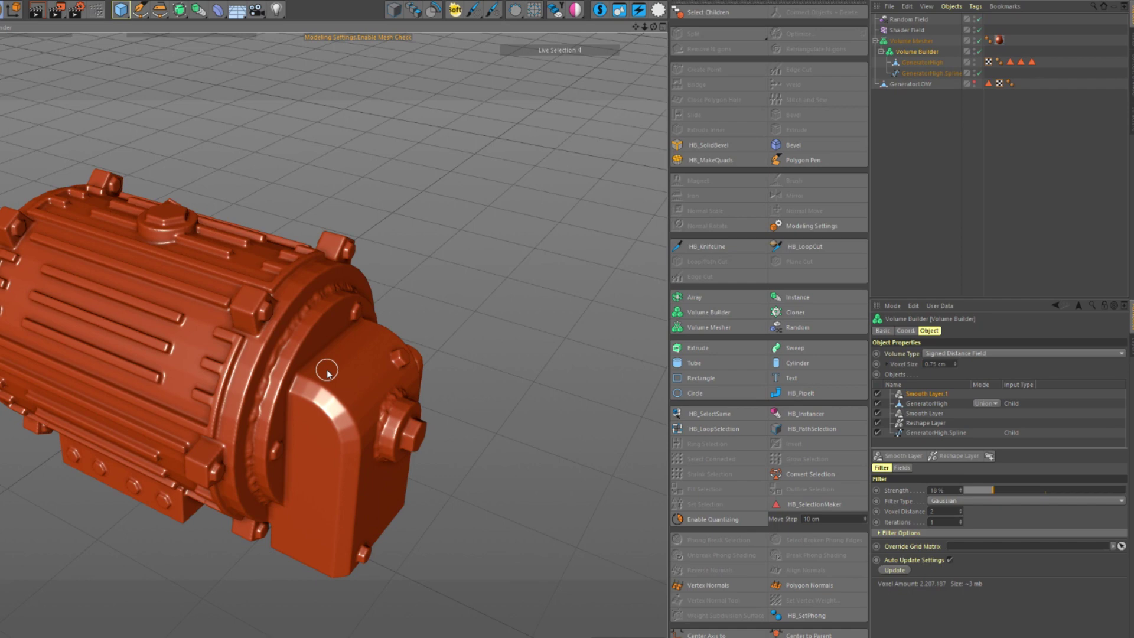
left_click_drag(369, 433, 185, 418, "alt")
left_click_drag(461, 444, 511, 410, "alt")
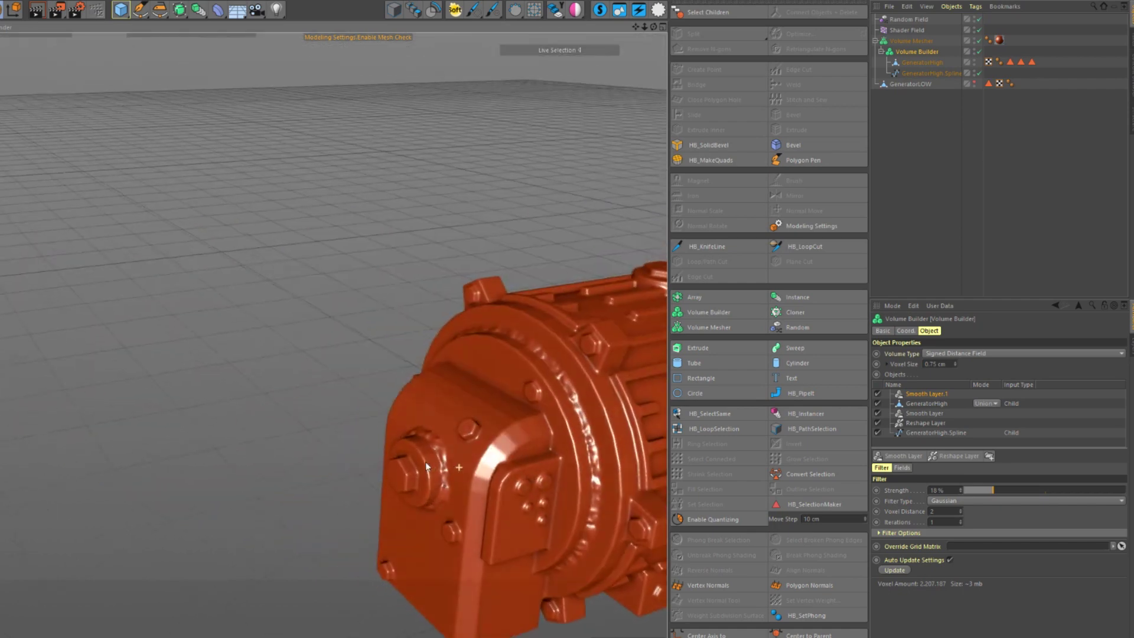
left_click_drag(463, 430, 458, 471, "alt")
Examine the polygons of GeneratorHigh around the coarse rounded corner of the front housing
left_click(920, 63)
left_click_drag(479, 509, 473, 426, "alt")
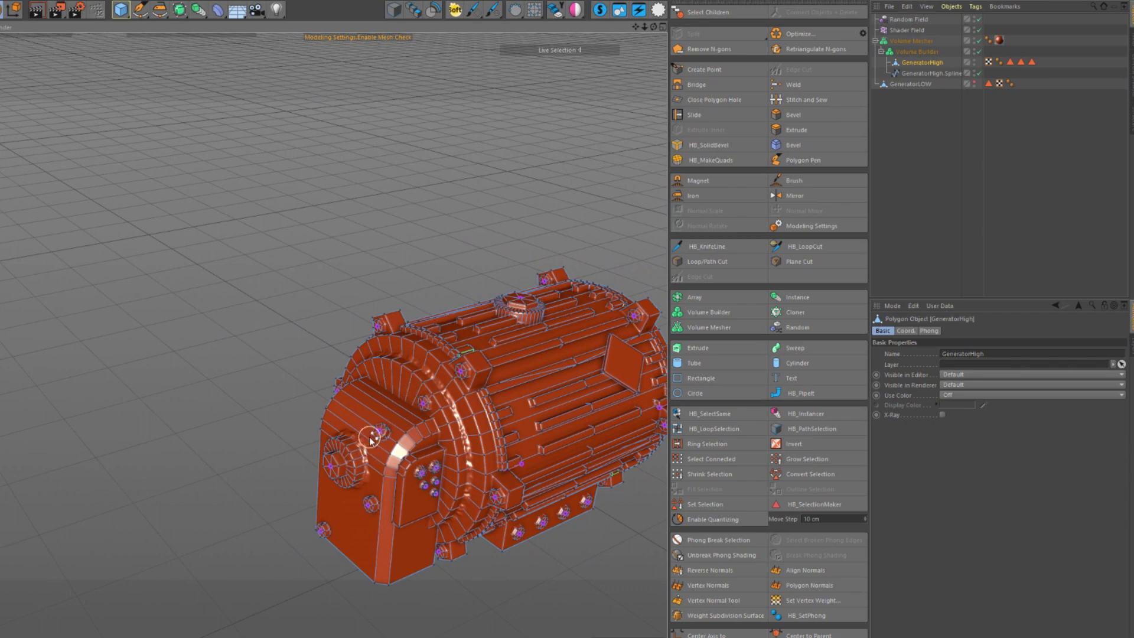
key("Return")
mouse_move(371, 544)
left_mouse_down("alt")
mouse_move(416, 528)
mouse_move(364, 522)
mouse_move(381, 558)
left_mouse_up("alt")
left_click_drag(383, 447, 370, 494, "alt")
middle_click_drag(424, 481, 386, 475, "alt")
mouse_move(386, 476)
left_mouse_down("alt")
mouse_move(463, 451)
mouse_move(379, 452)
mouse_move(382, 472)
left_mouse_up("alt")
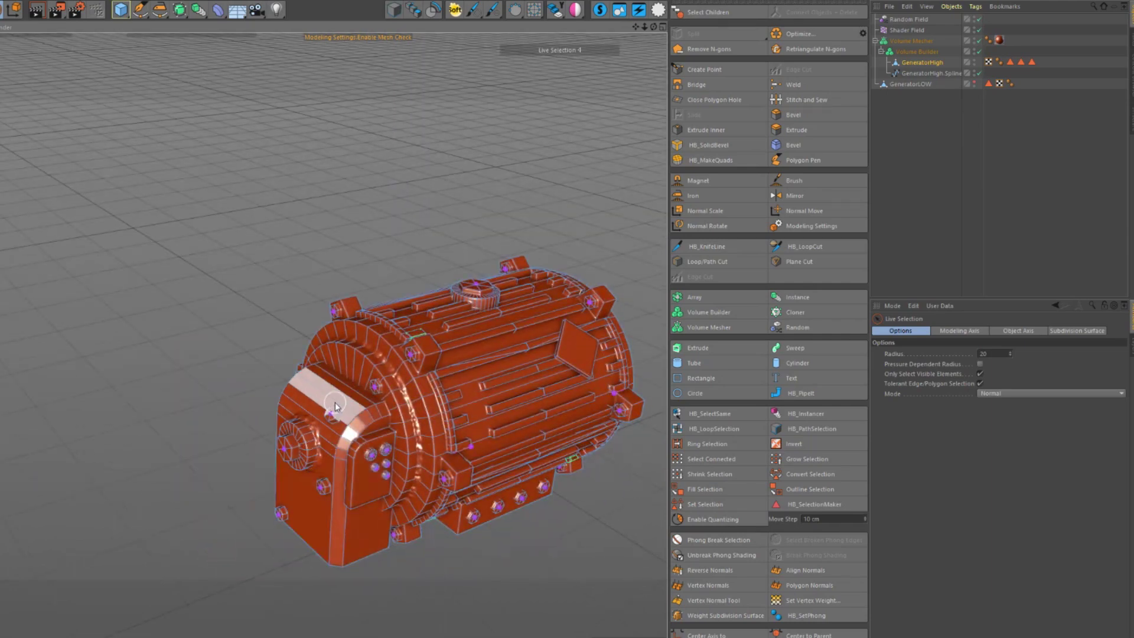
left_click_drag(335, 404, 345, 441, "alt")
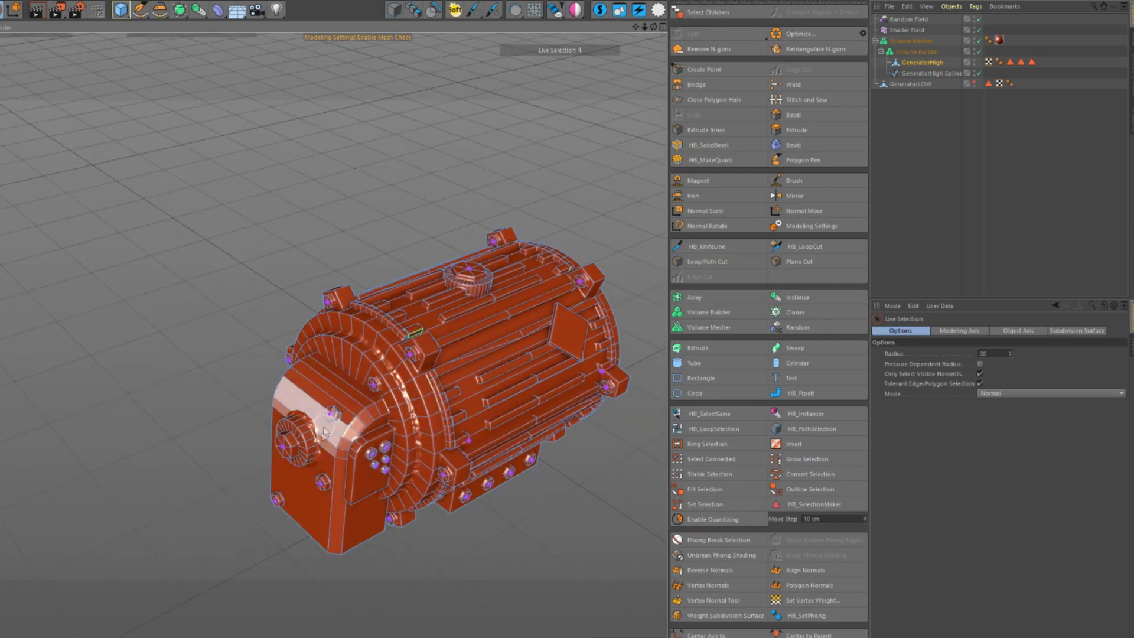
left_click_drag(321, 440, 361, 440, "alt")
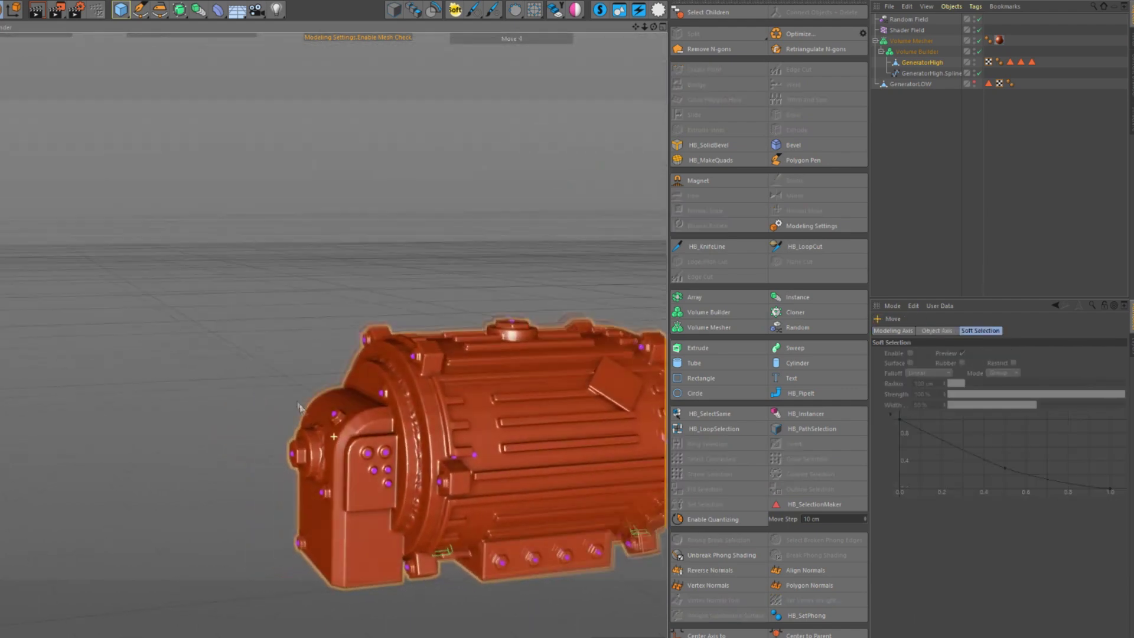
left_click_drag(295, 449, 334, 458, "alt")
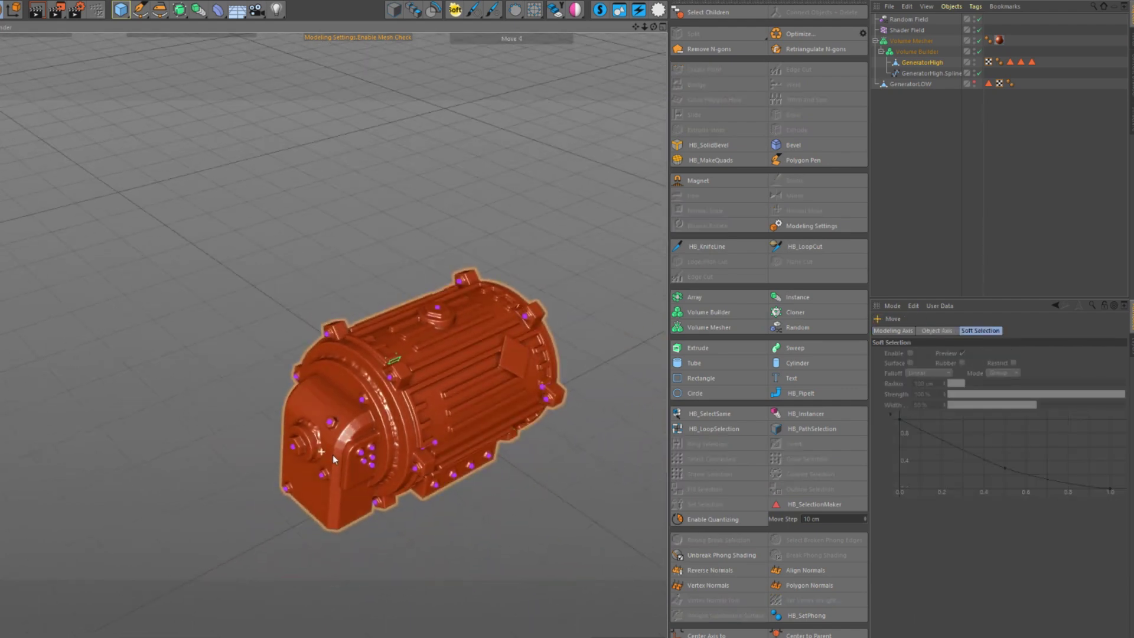
Enter edge mode on GeneratorHigh with Live Selection active and leave no edges selected
left_click(907, 66)
key("Return")
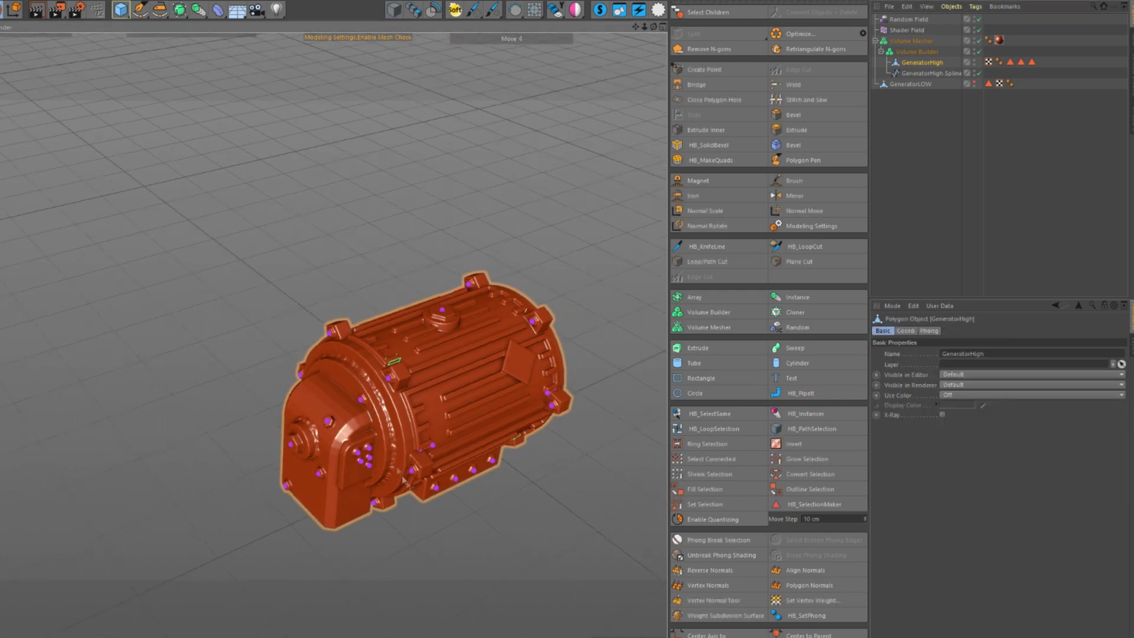
key("space")
left_click_drag(482, 554, 478, 530, "alt")
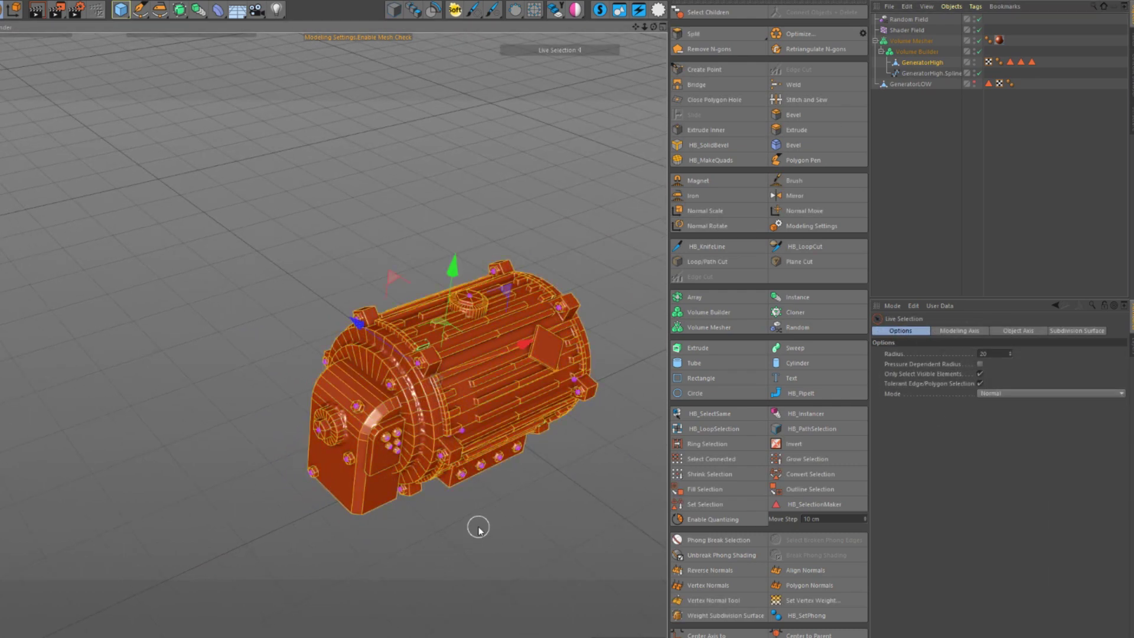
key("Return")
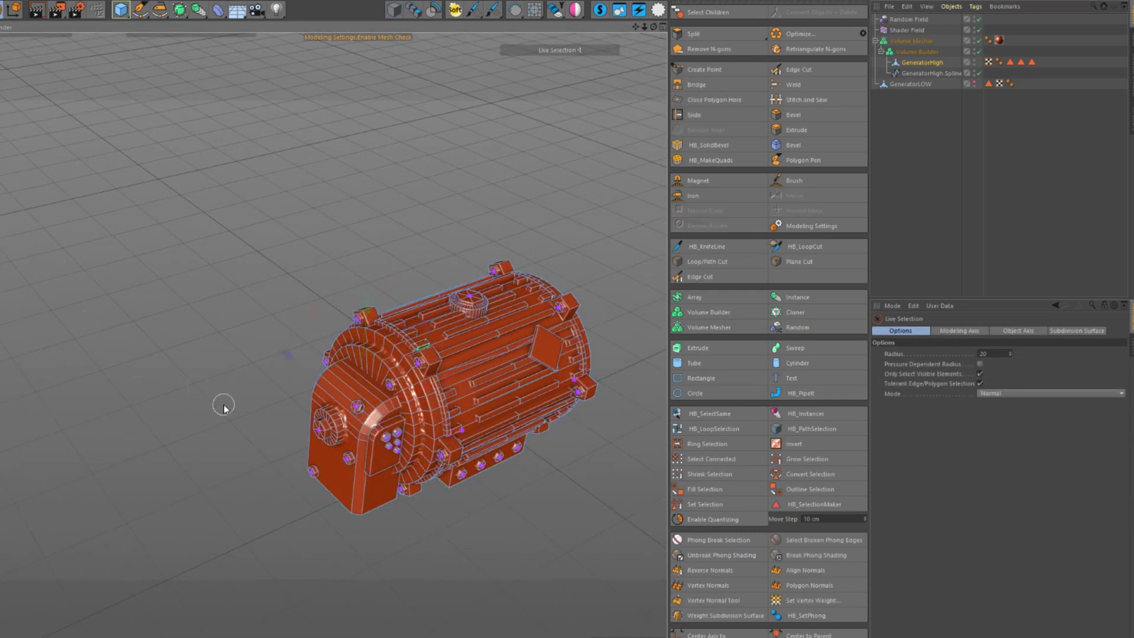
key("ctrl+a")
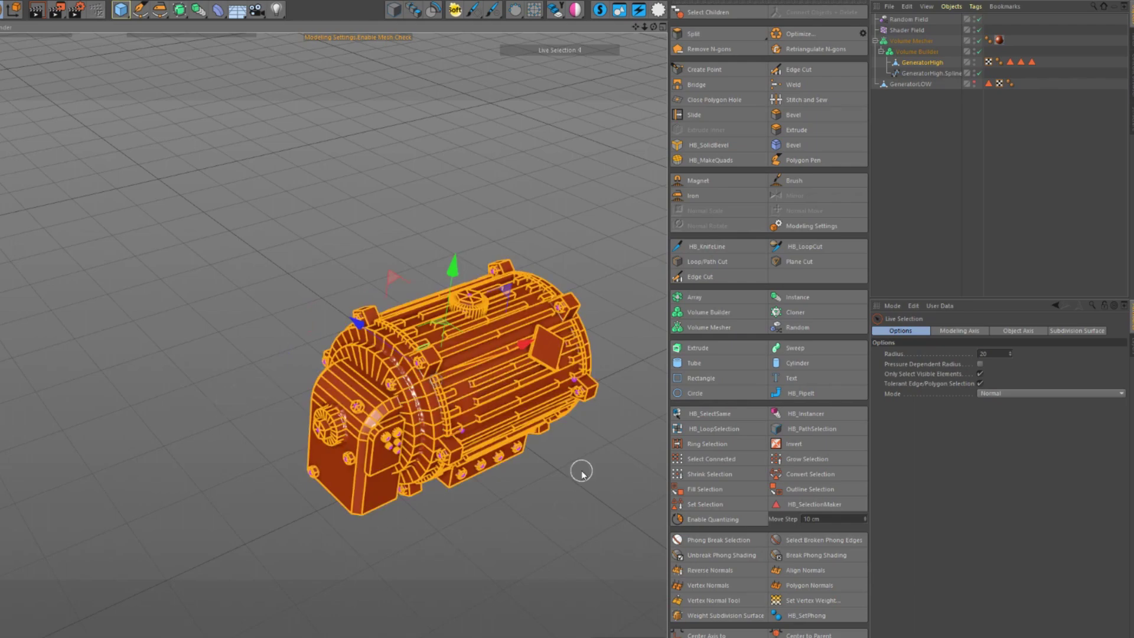
left_click(564, 490)
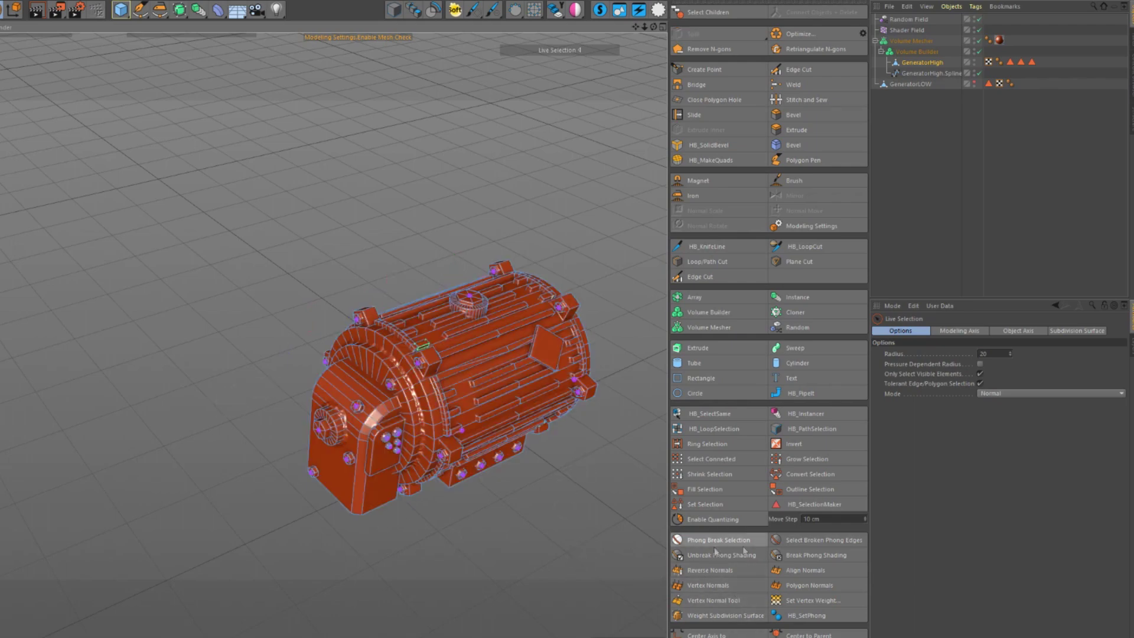
Select all hard edges of GeneratorHigh using Phong Break Selection with a 40° Phong angle
scroll(492, 509, "down", 1)
scroll(480, 520, "down", 1)
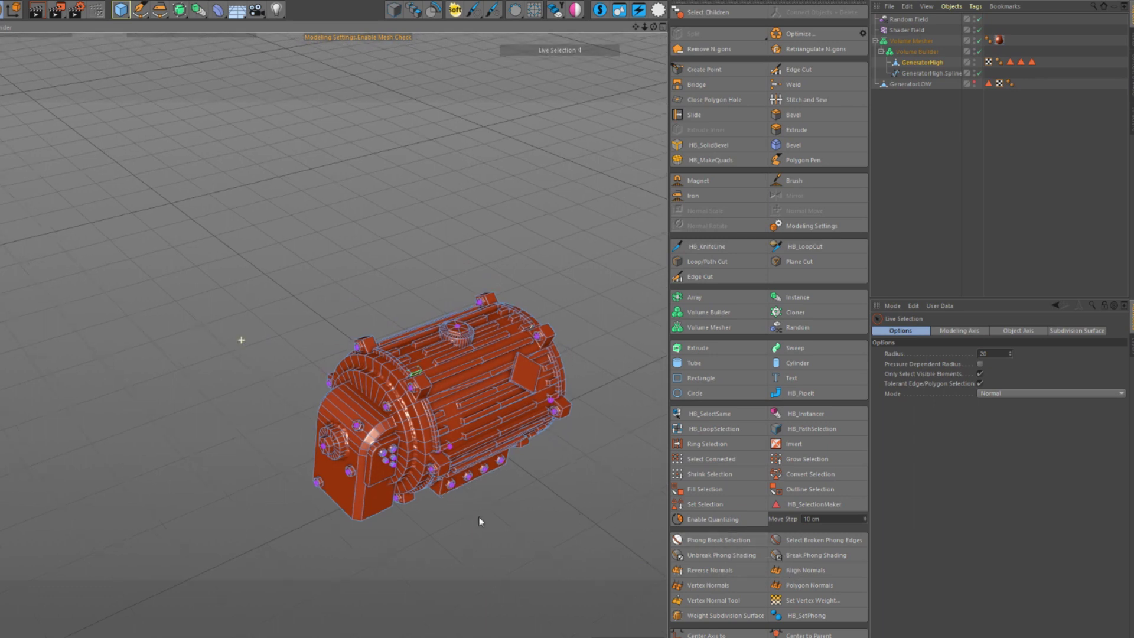
key("shift+c")
type("phong break")
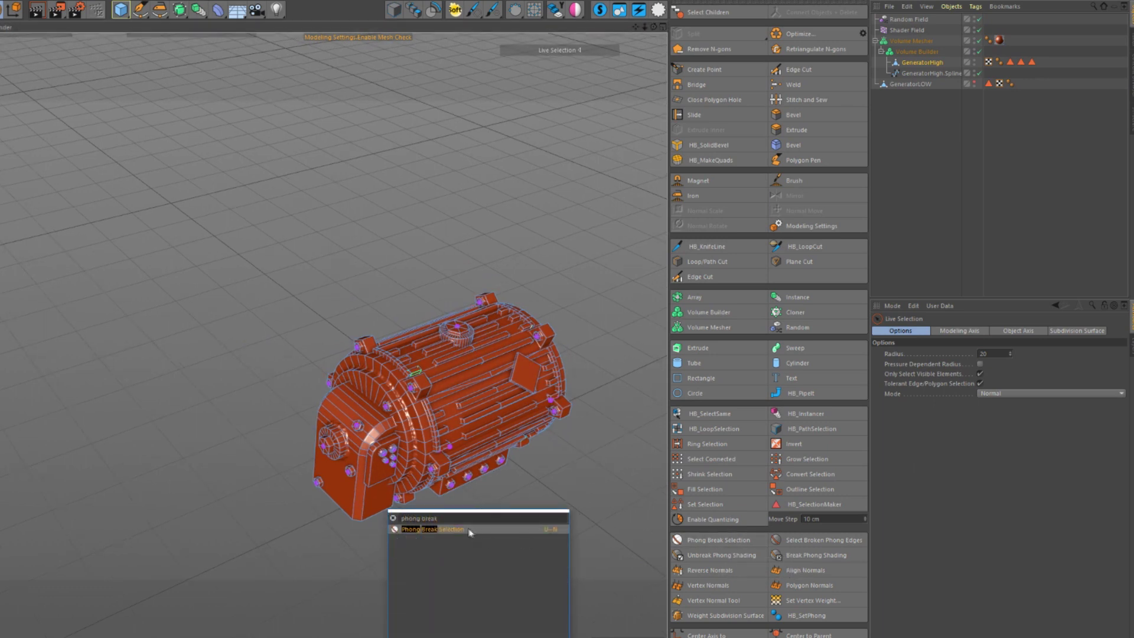
left_click(469, 530)
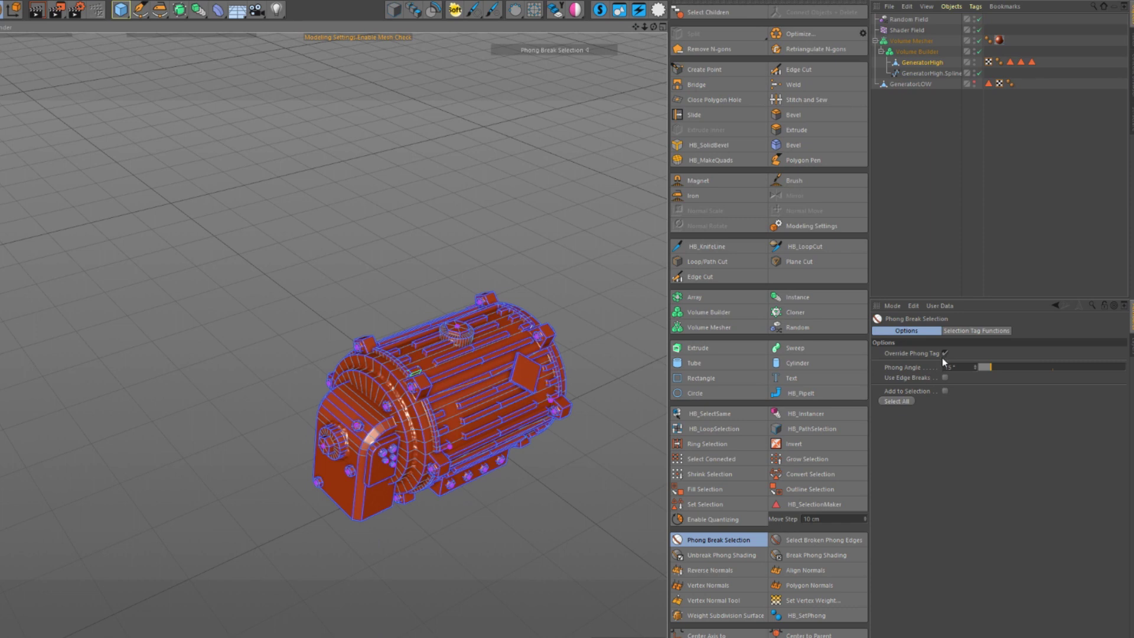
left_click(956, 367)
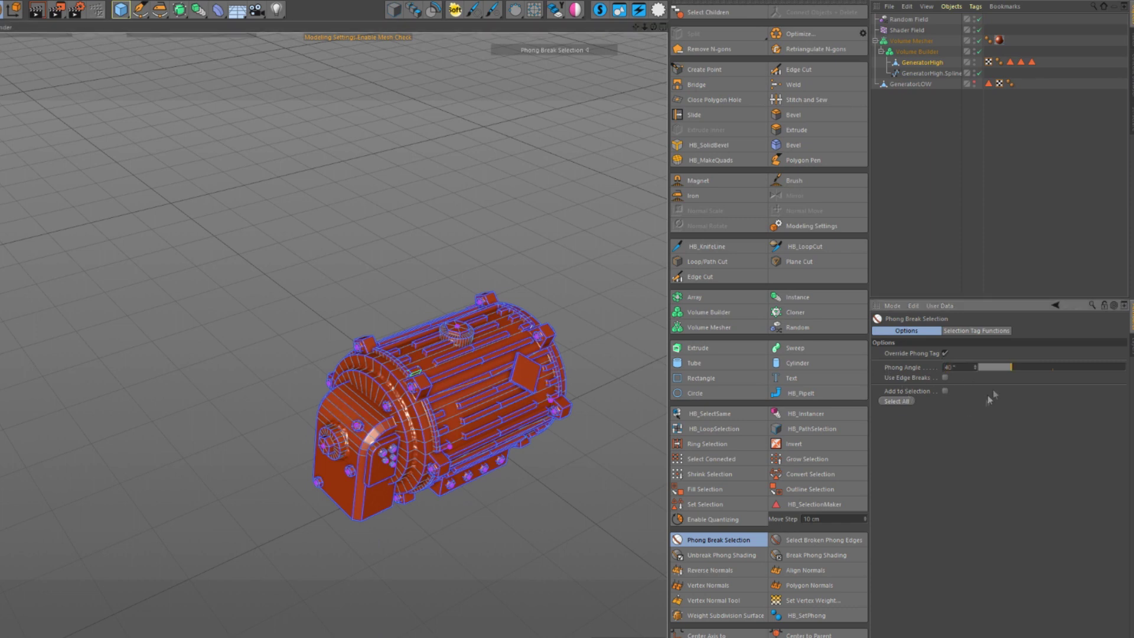
scroll(440, 543, "up", 2)
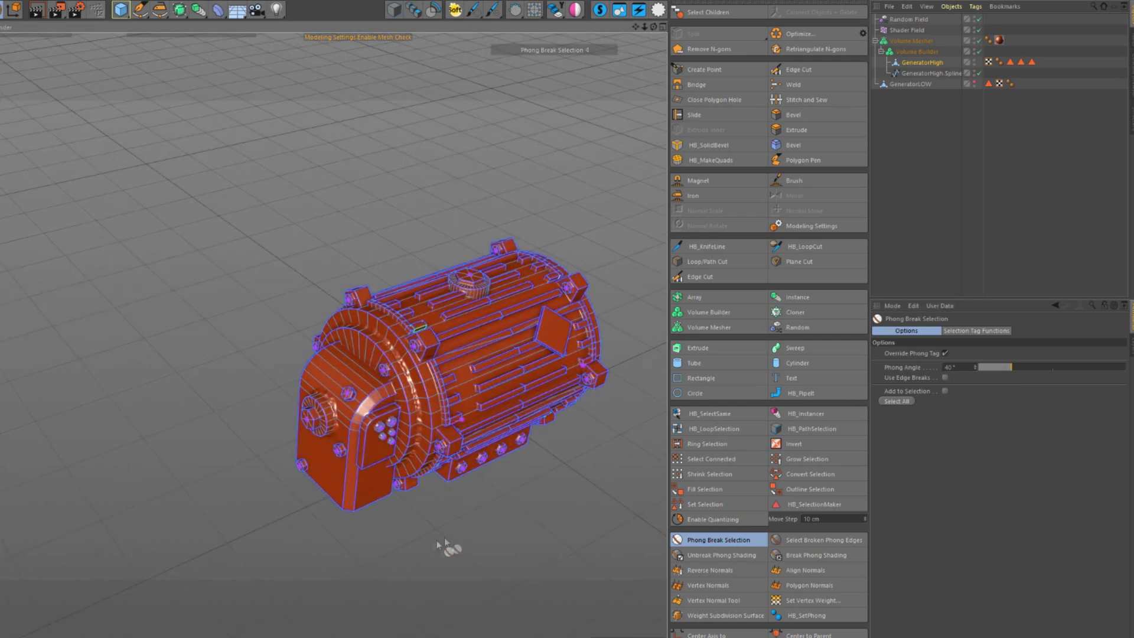
left_click(903, 402)
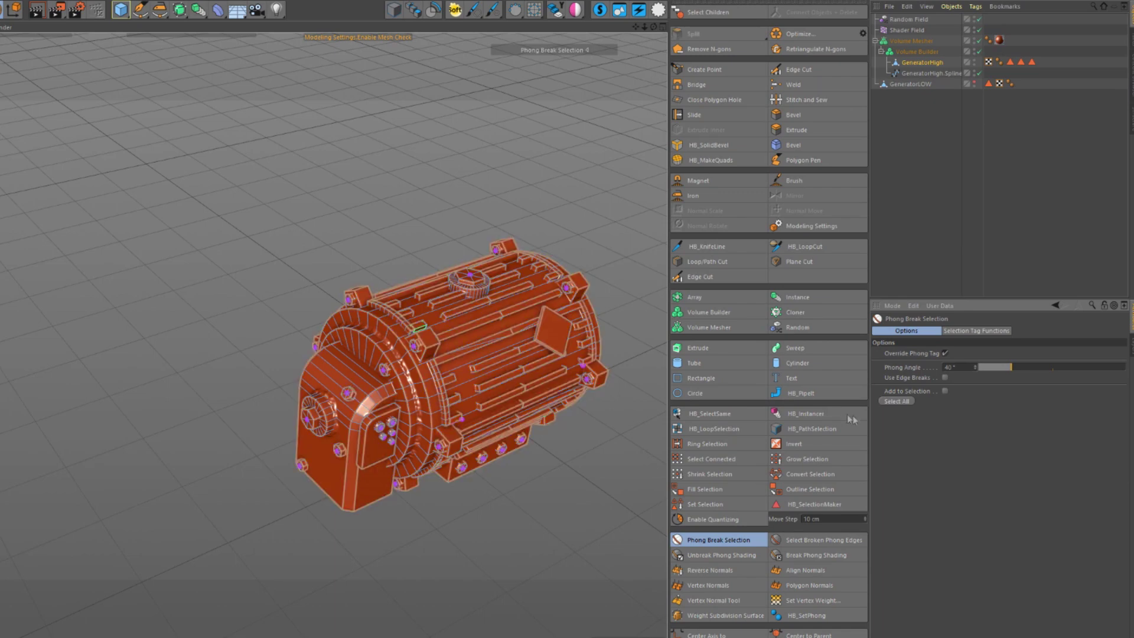
Apply Weight Subdivision Surface to the selected hard edges and clear the edge selection
middle_click_drag(519, 534, 512, 549, "alt")
left_click_drag(512, 550, 506, 536, "alt")
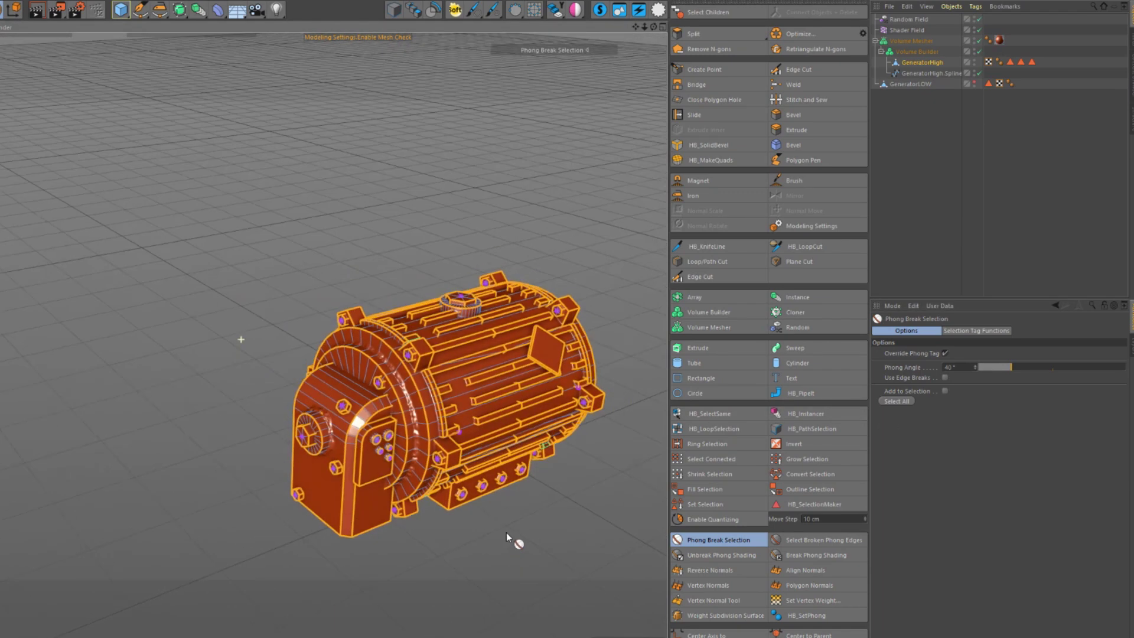
left_click(708, 617)
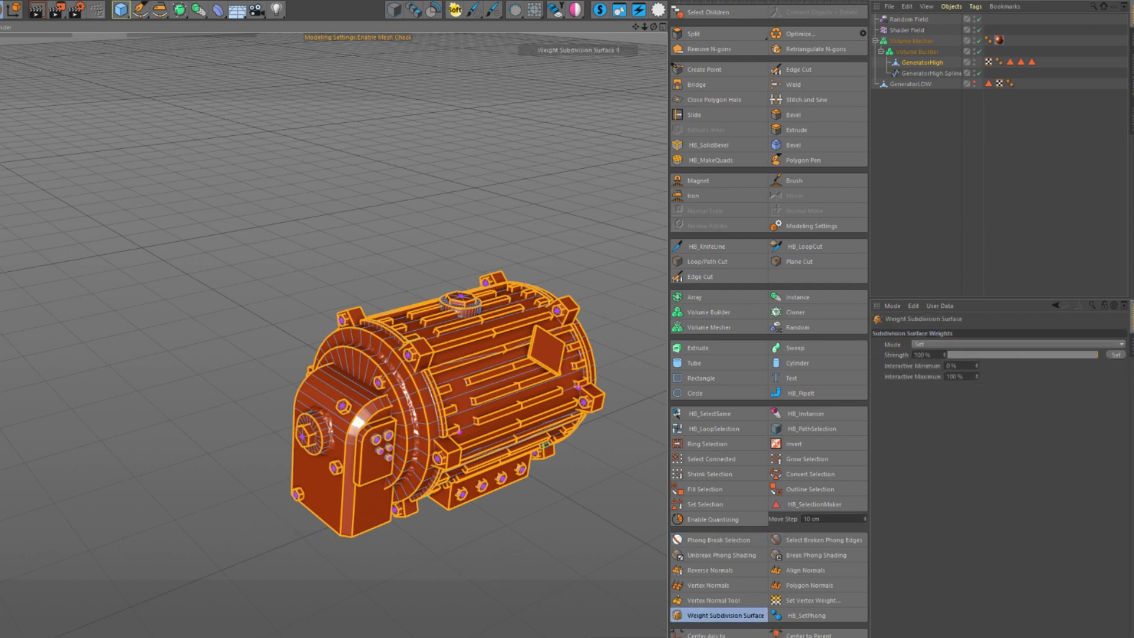
left_click(443, 492)
key("space")
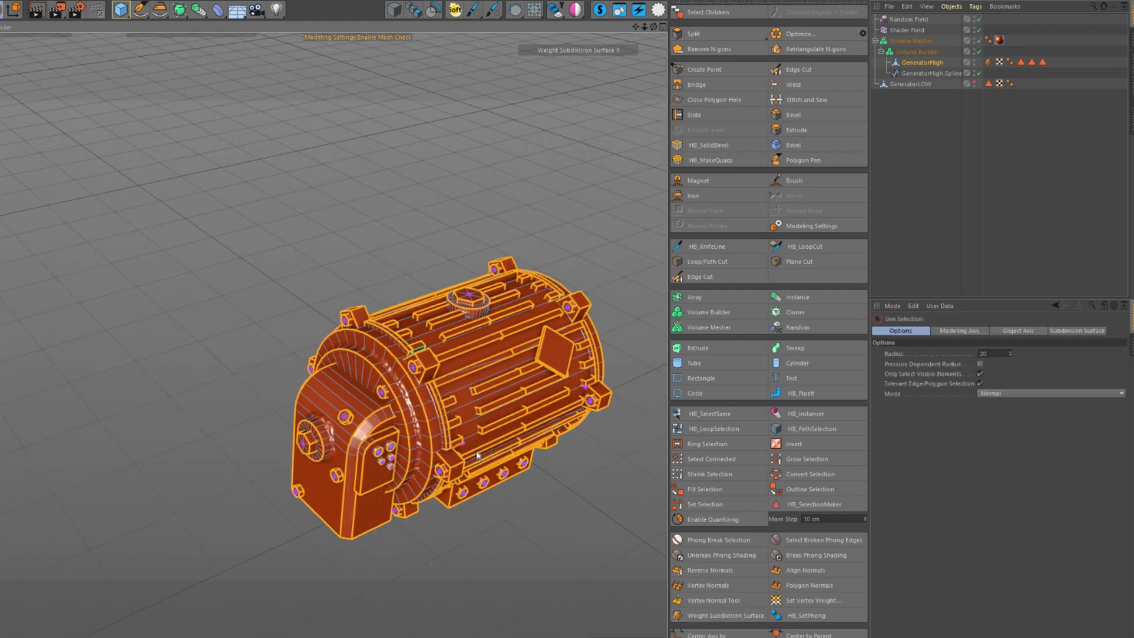
left_click(544, 564)
Add a Subdivision Surface as the parent of GeneratorHigh inside the Volume Builder
left_click(923, 62)
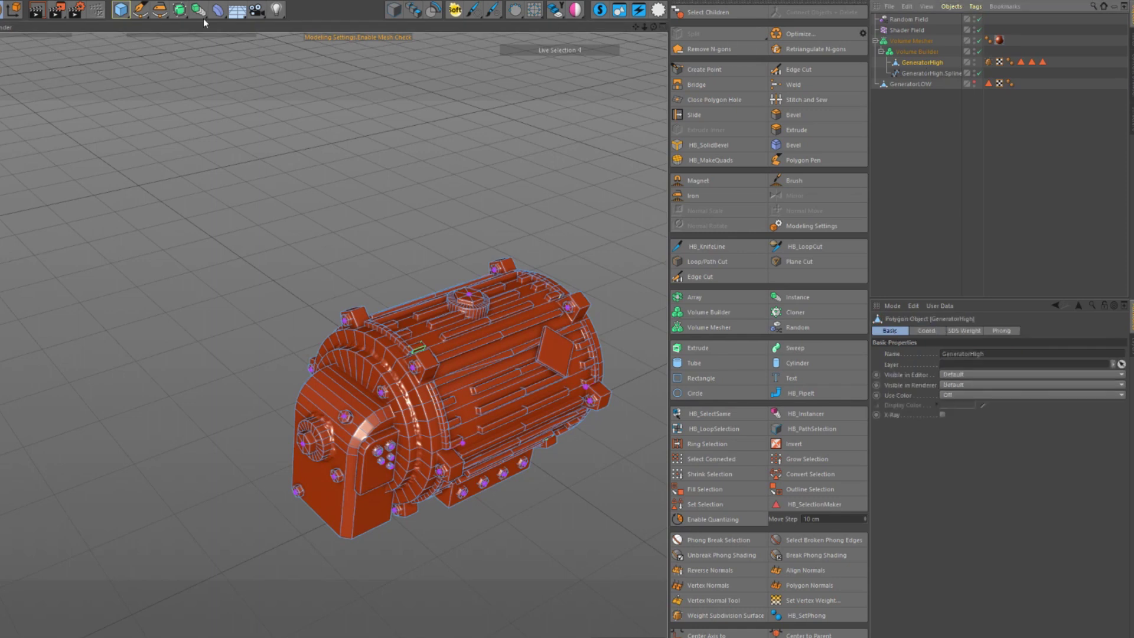
left_click(180, 10)
left_click(231, 25, "alt")
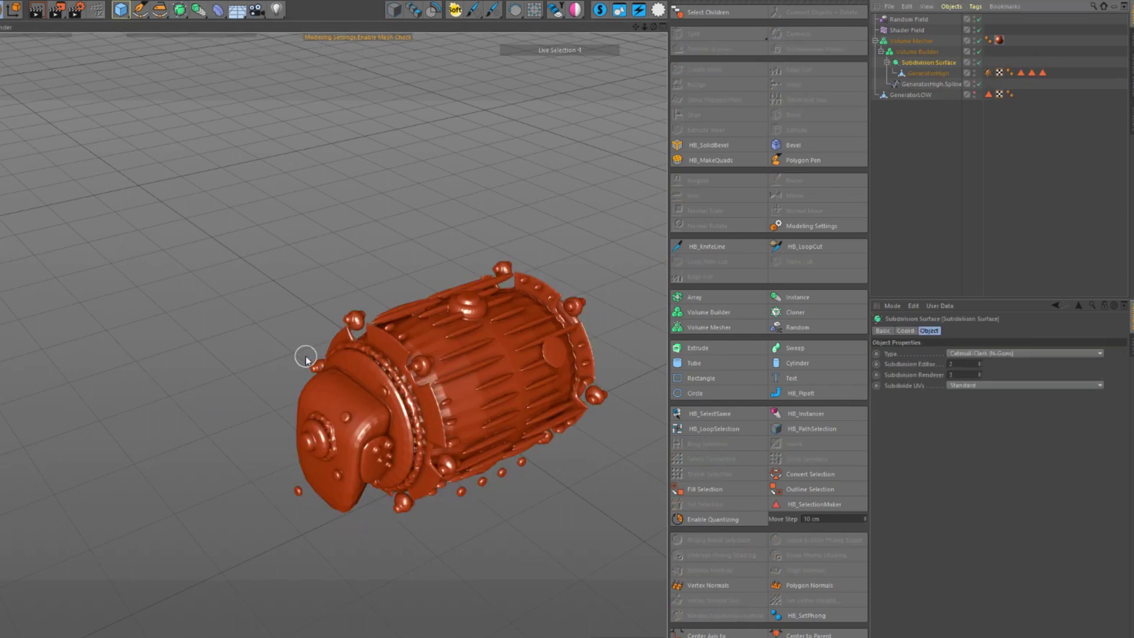
Select all hard edges of GeneratorHigh again with Phong Break Selection at 40° and disable the Volume Builder
left_click(924, 73)
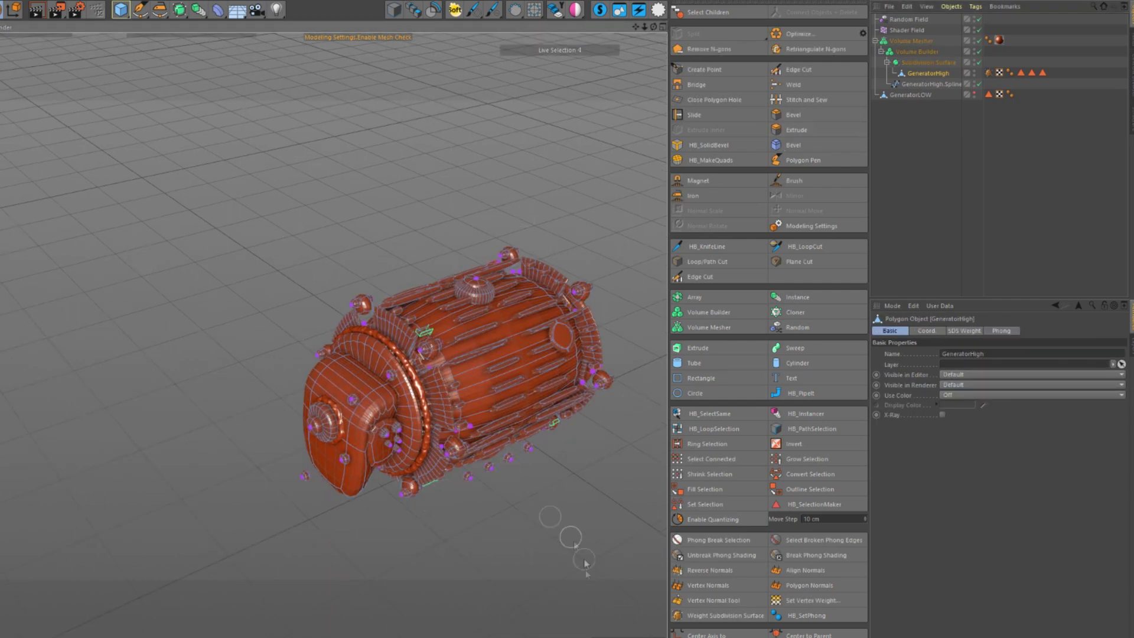
left_click(718, 539)
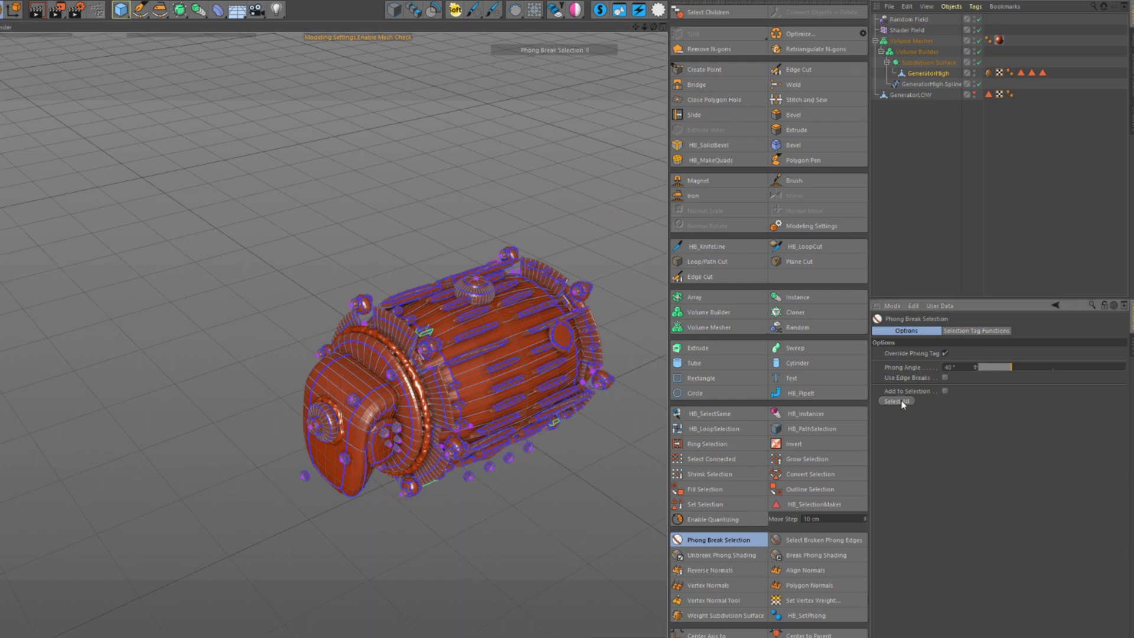
left_click(979, 51)
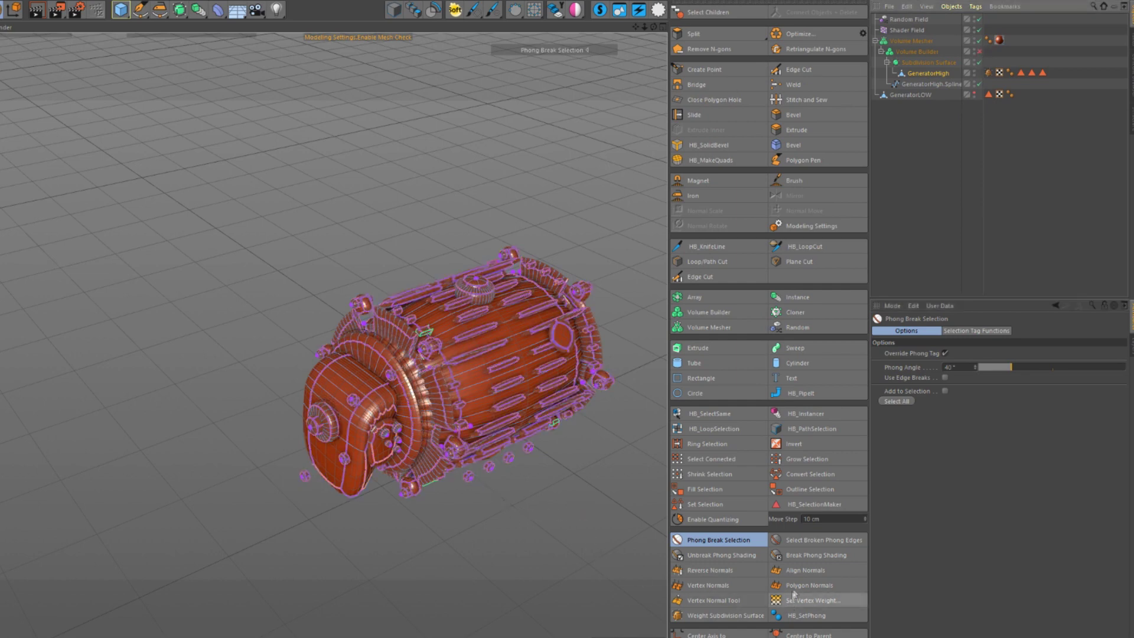
Weight the selected hard edges for the Subdivision Surface and return to Live Selection
left_click_drag(416, 542, 413, 540, "alt")
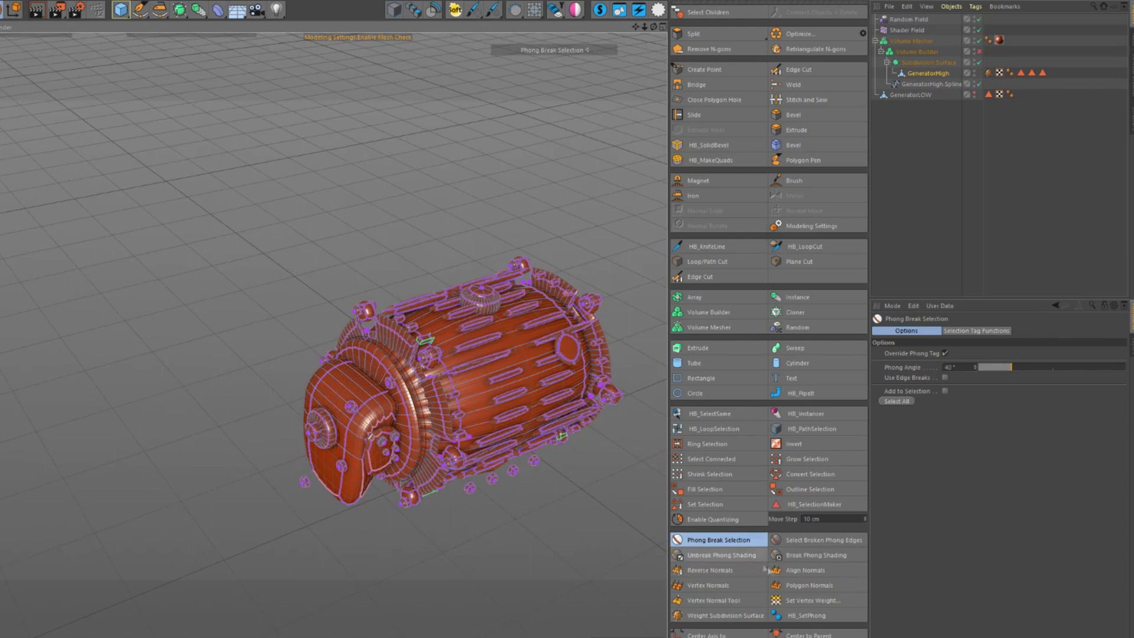
left_click(721, 615)
key("space")
mouse_move(311, 565)
left_mouse_down("alt")
mouse_move(314, 539)
mouse_move(313, 587)
left_mouse_up("alt")
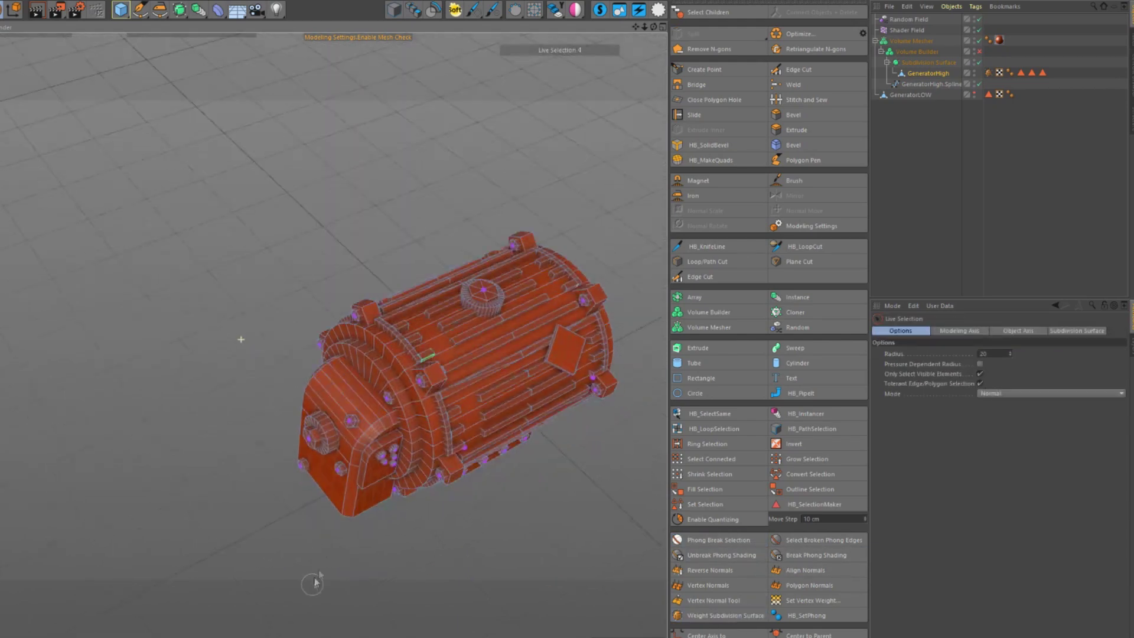
Leave edge editing of GeneratorHigh for model mode with the Move tool and re-enable the Volume Builder
key("e")
key("Return")
mouse_move(341, 538)
left_mouse_down("alt")
mouse_move(344, 476)
mouse_move(342, 531)
left_mouse_up("alt")
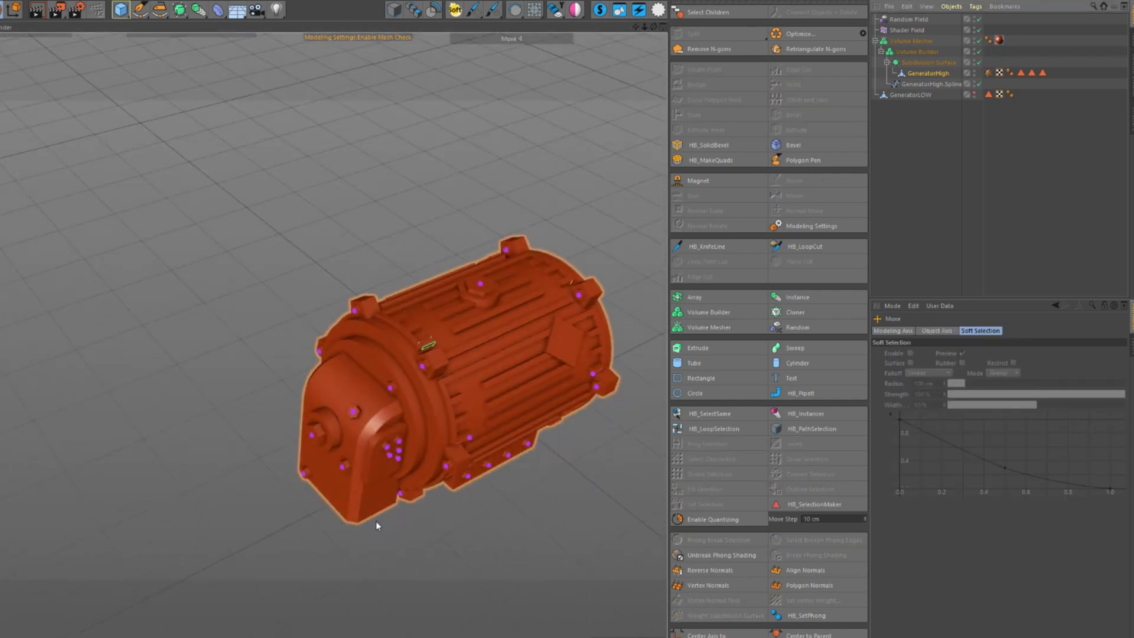
left_click_drag(367, 458, 362, 410, "alt")
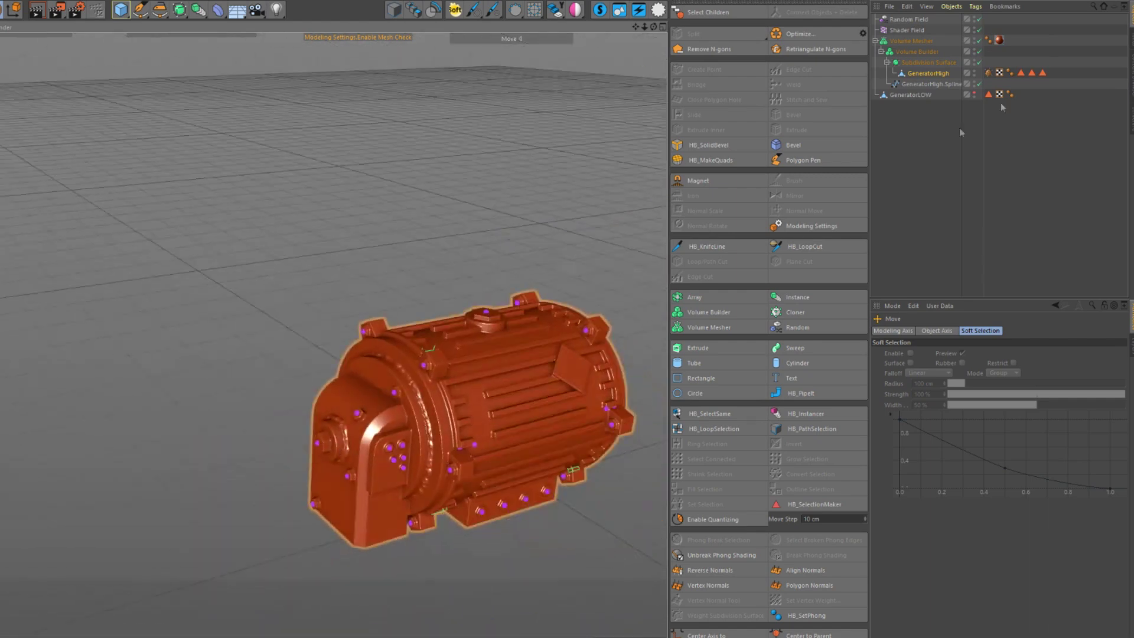
Place the Subdivision Surface directly below Smooth Layer.1 in the Volume Builder's object stack
left_click(912, 52)
left_click(906, 40)
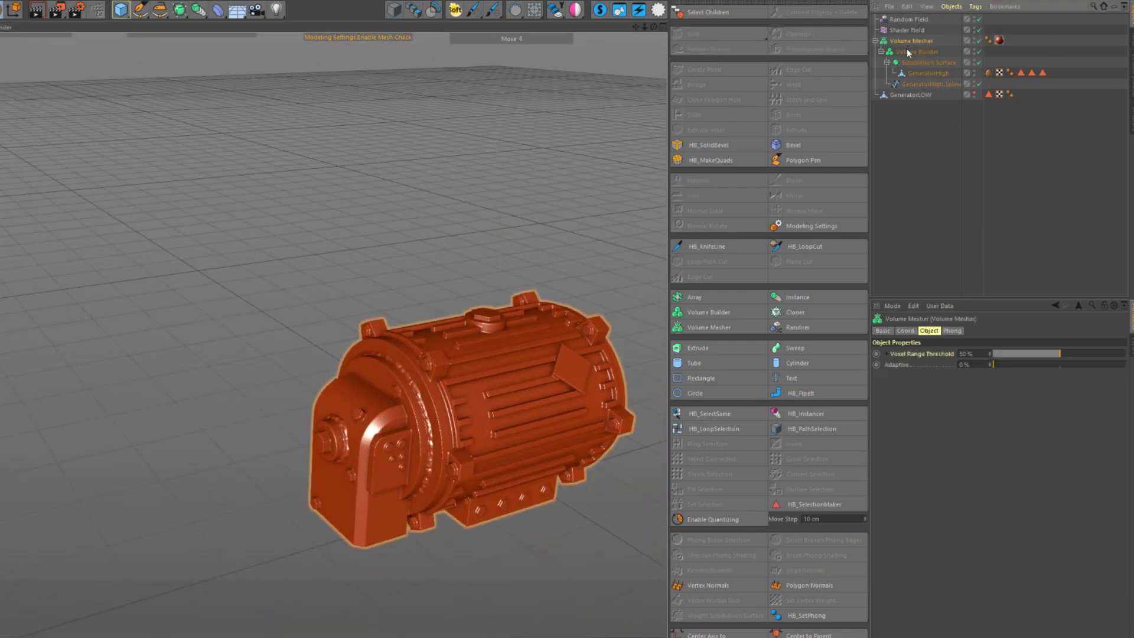
left_click(905, 52)
left_click_drag(926, 402, 927, 409)
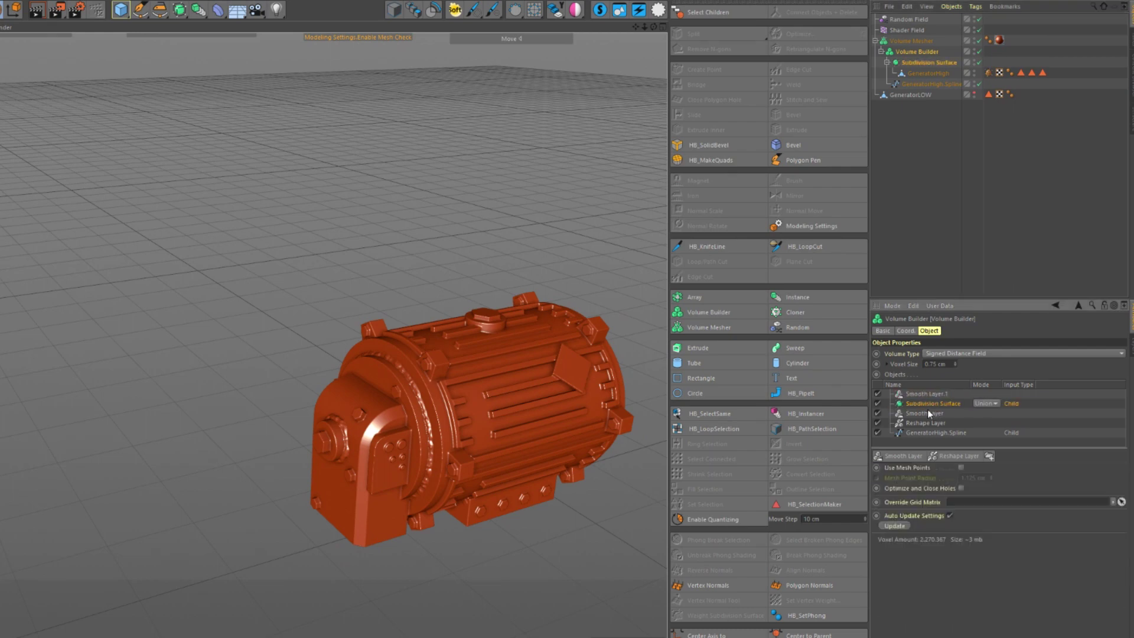
Examine the high-poly generator's edges and weld beads from both ends after the subdivision change
left_click_drag(419, 453, 555, 451, "alt")
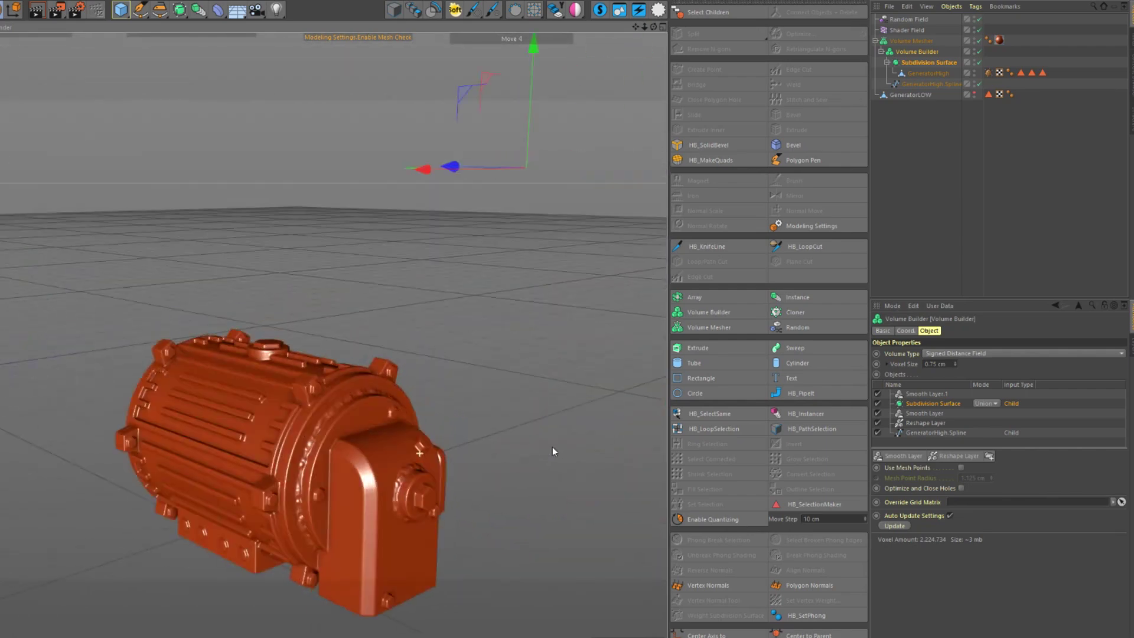
left_click_drag(296, 494, 213, 461, "alt")
left_click_drag(430, 484, 354, 422, "alt")
left_click_drag(405, 502, 478, 485, "alt")
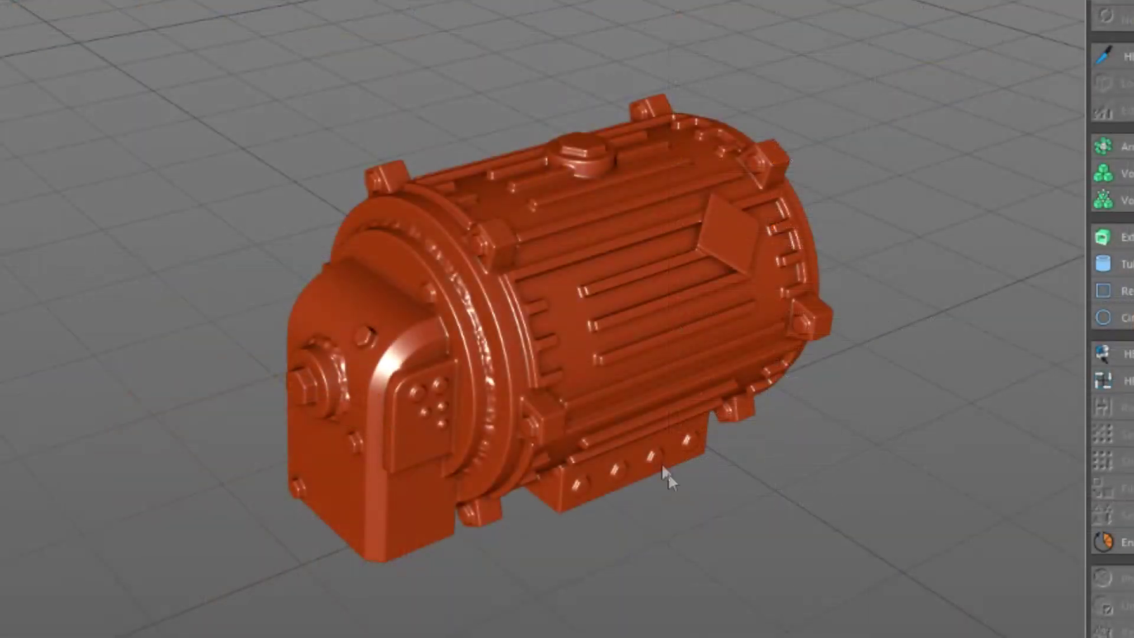
left_click_drag(657, 579, 697, 579, "alt")
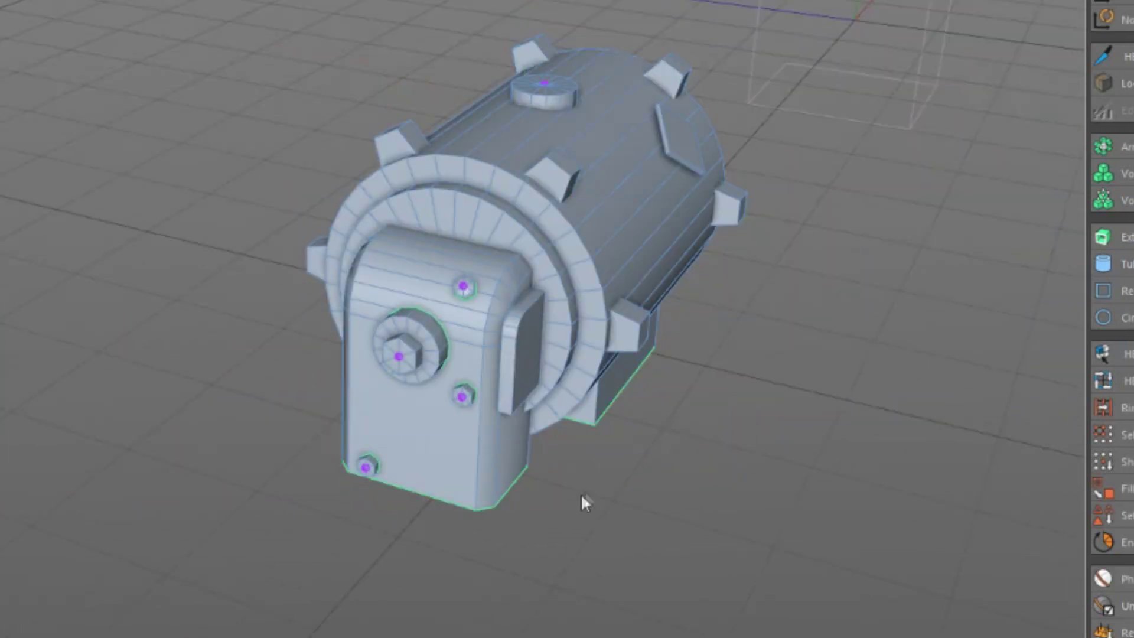
Examine the low-poly generator's simplified housing, bolts and base for comparison with the high-poly version
left_click_drag(582, 501, 520, 483, "alt")
left_click_drag(603, 458, 590, 566, "alt")
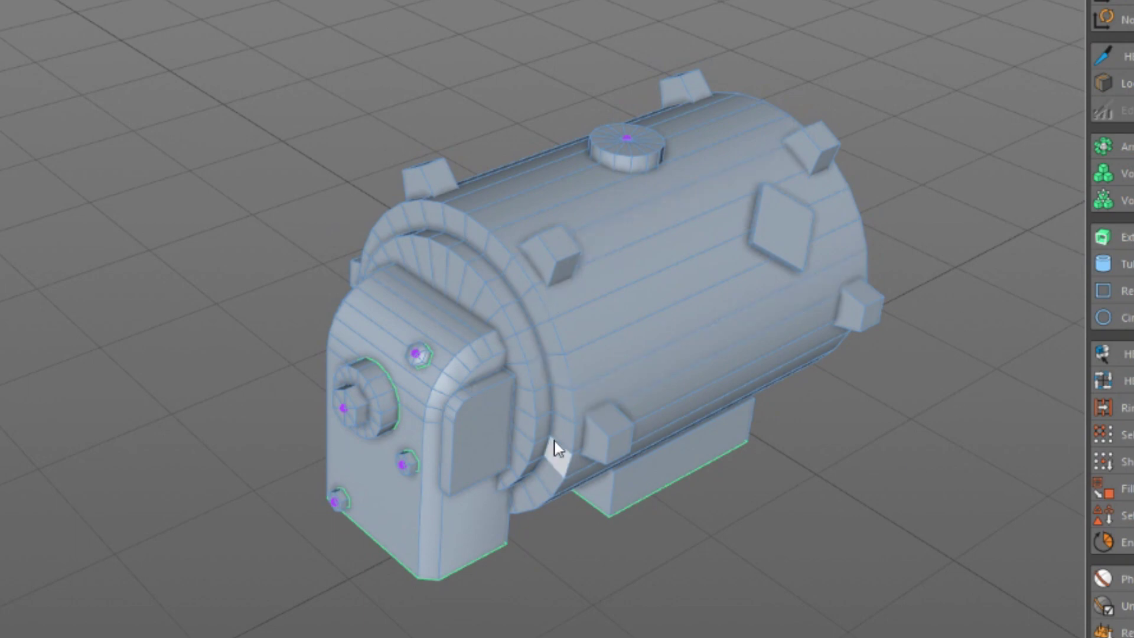
left_click_drag(562, 430, 539, 398, "alt")
scroll(584, 567, "up", 2)
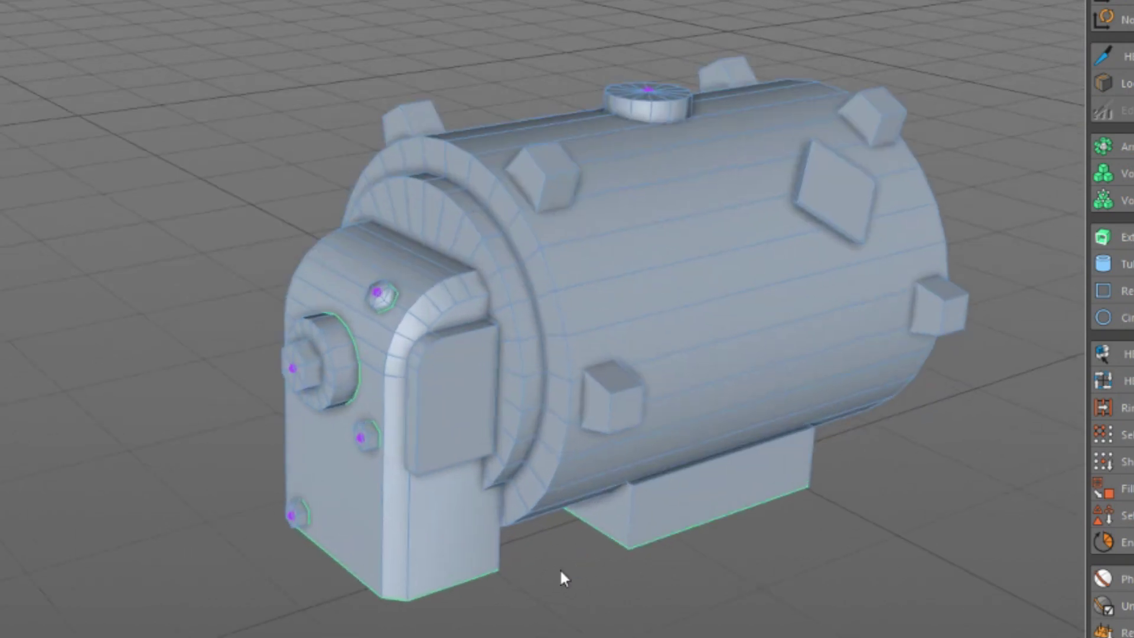
scroll(559, 568, "down", 1)
left_click_drag(561, 571, 480, 558, "alt")
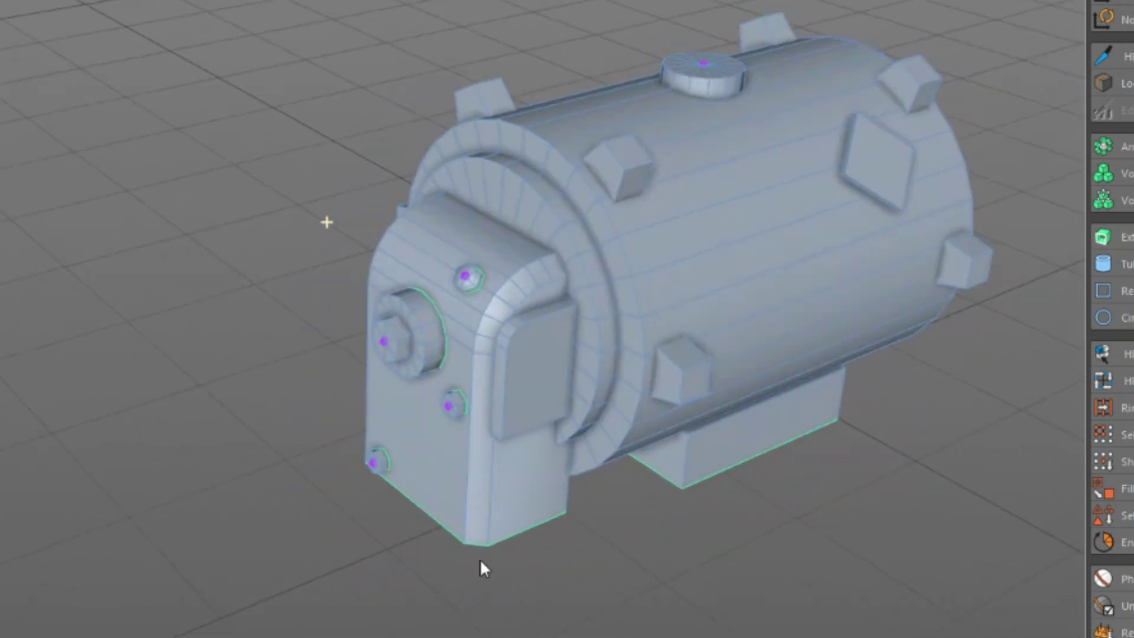
left_click_drag(658, 430, 758, 383, "alt")
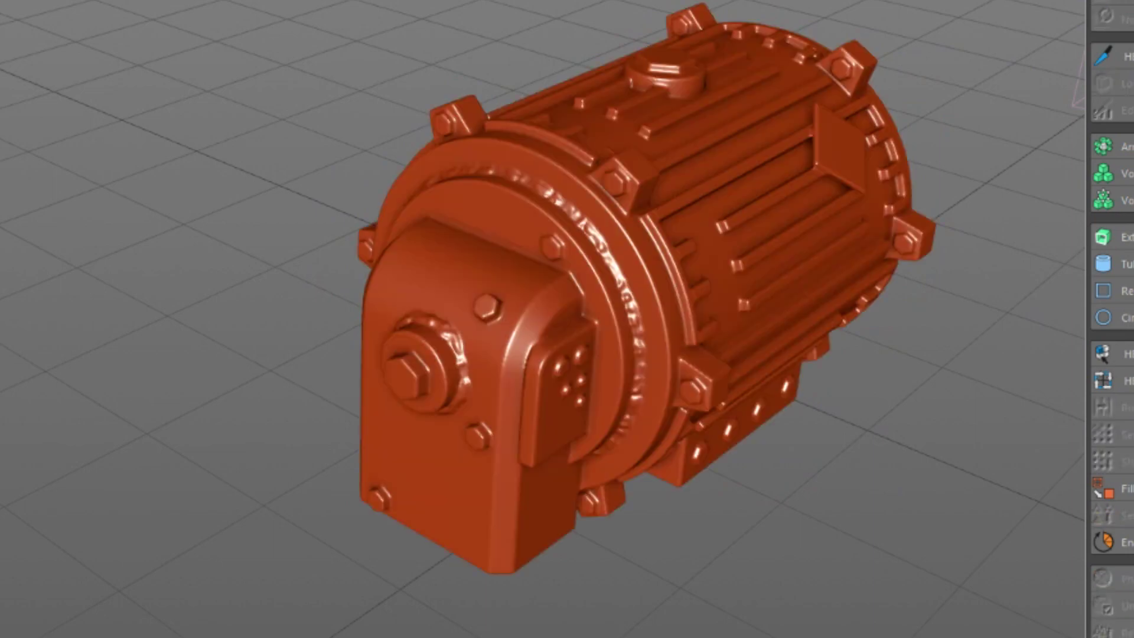
Examine the finished high-poly mesh, including its front plate, weld beads, cooling ribs and bolts
mouse_move(567, 362)
left_mouse_down("alt")
mouse_move(497, 342)
mouse_move(533, 313)
mouse_move(611, 624)
left_mouse_up("alt")
scroll(611, 614, "down", 1)
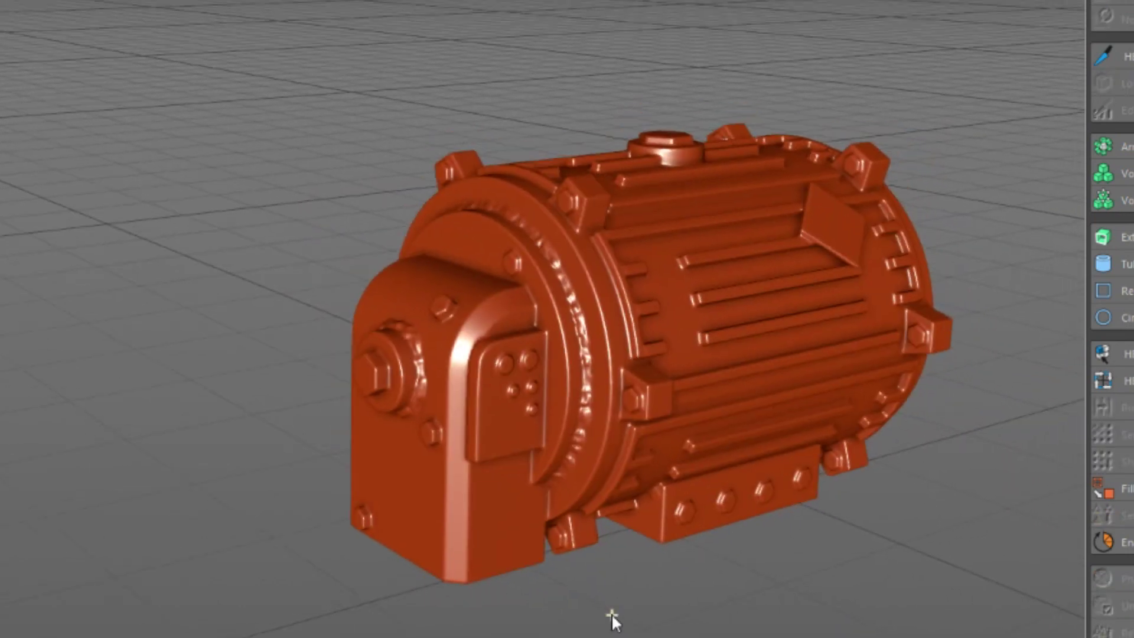
left_click_drag(328, 223, 673, 143, "alt")
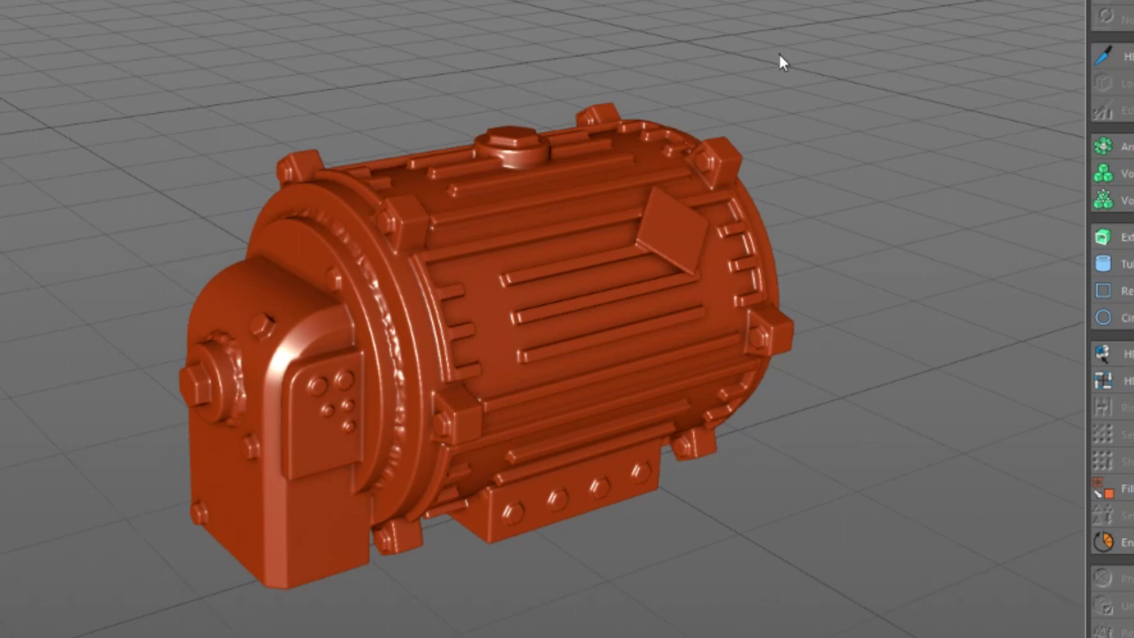
left_click_drag(788, 64, 636, 108, "alt")
middle_click_drag(339, 141, 336, 102, "alt")
left_click_drag(337, 106, 356, 95, "alt")
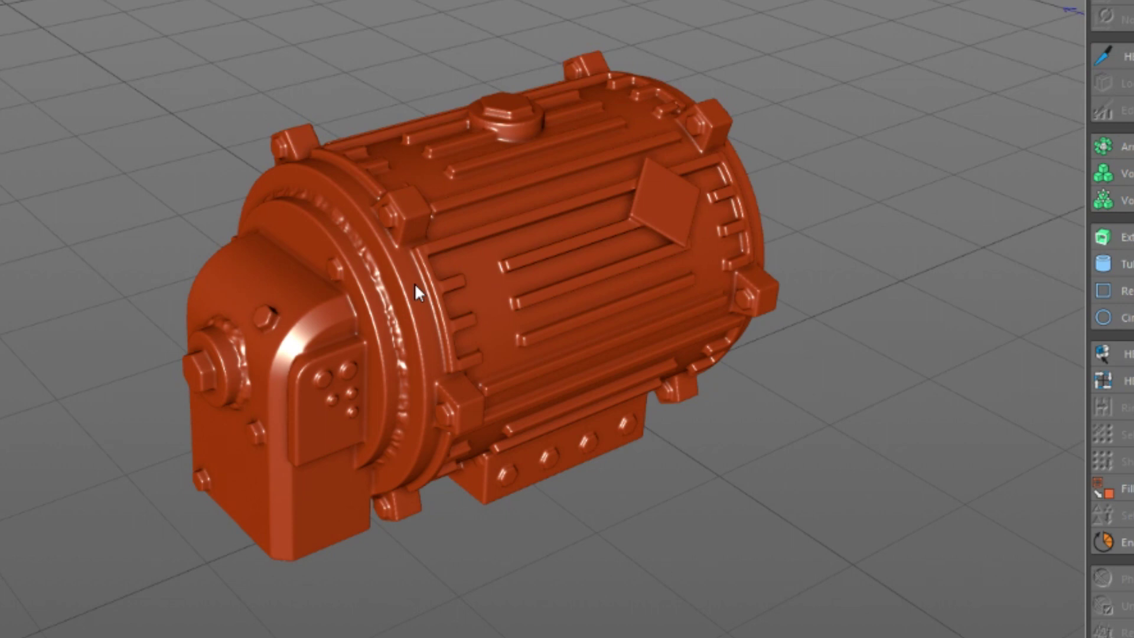
mouse_move(632, 598)
middle_mouse_down("alt")
mouse_move(645, 606)
mouse_move(635, 602)
middle_mouse_up("alt")
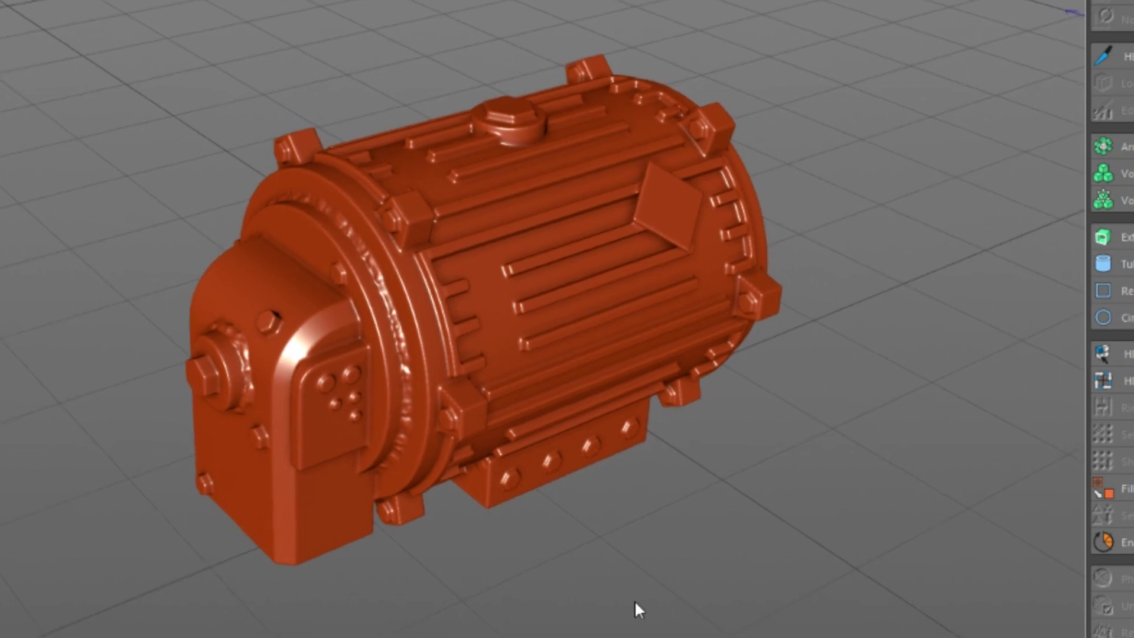